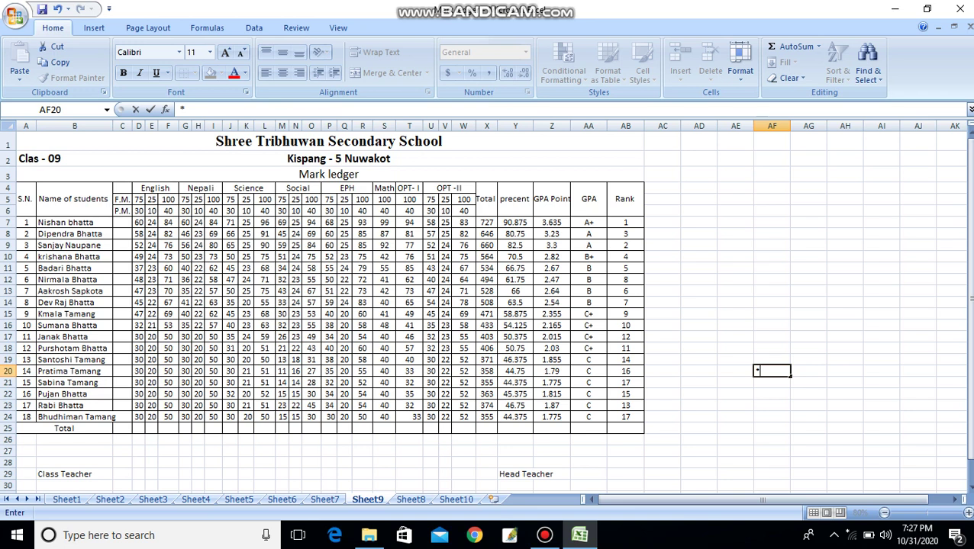
- On Sheet10, select cells J8, F4, K9, J12, E7 and N7 to show their addresses, returning to A1
left_click(455, 500)
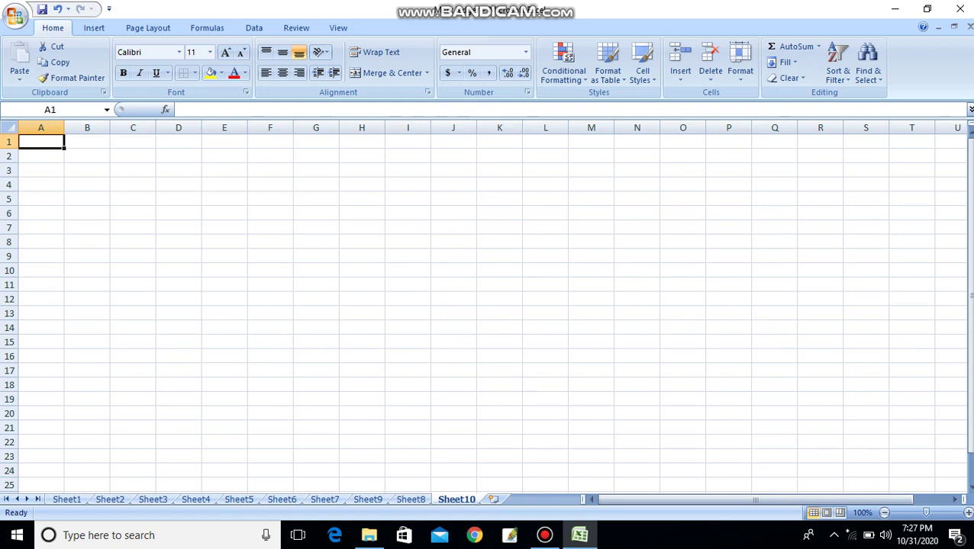
left_click(454, 242)
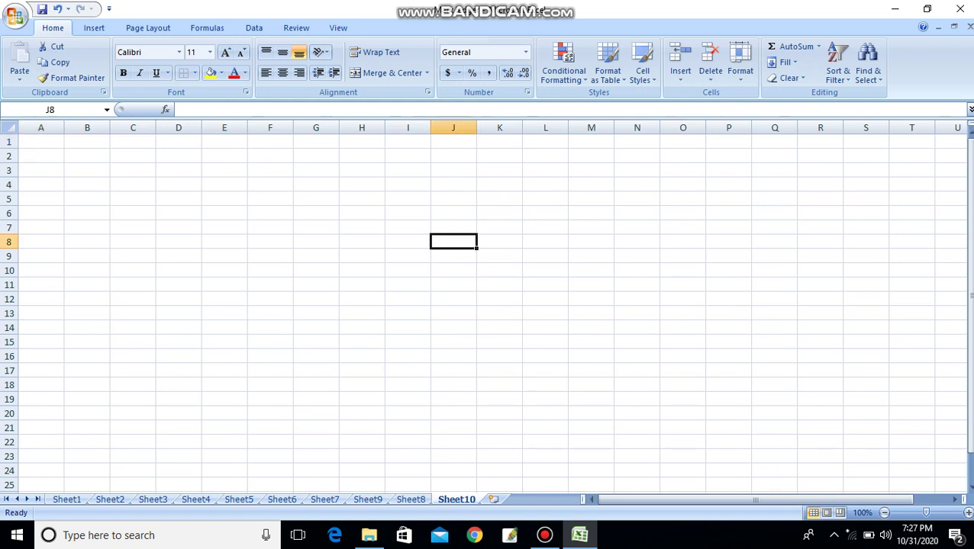
left_click(270, 185)
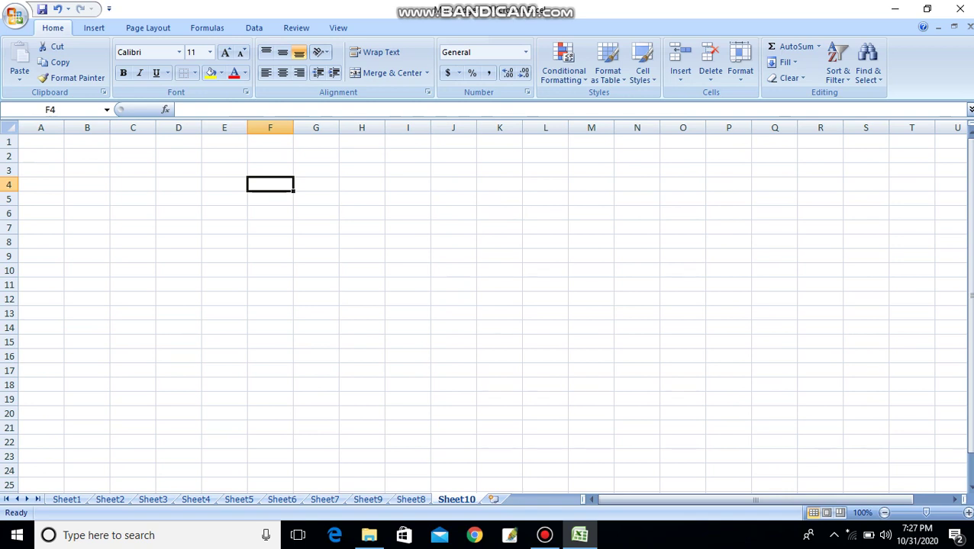
left_click(499, 256)
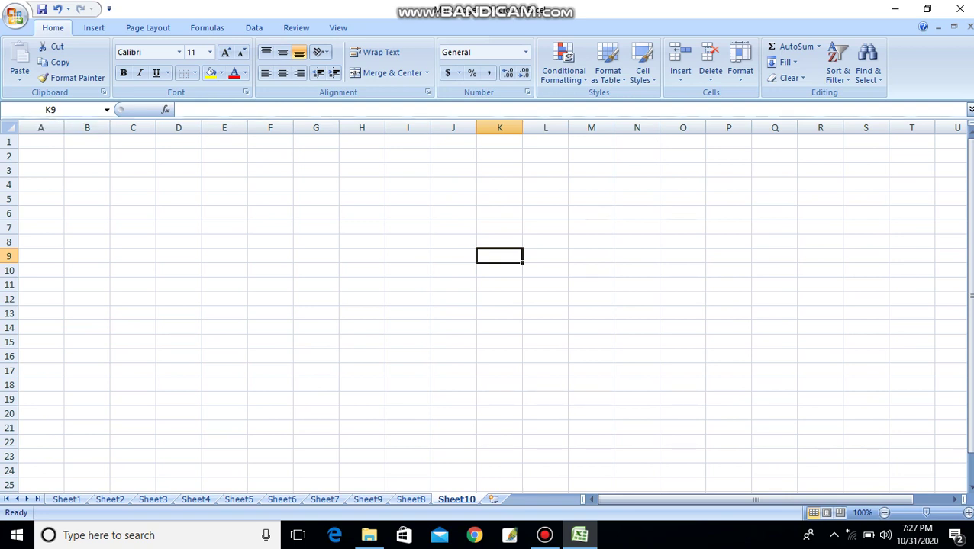
key("ctrl+Home")
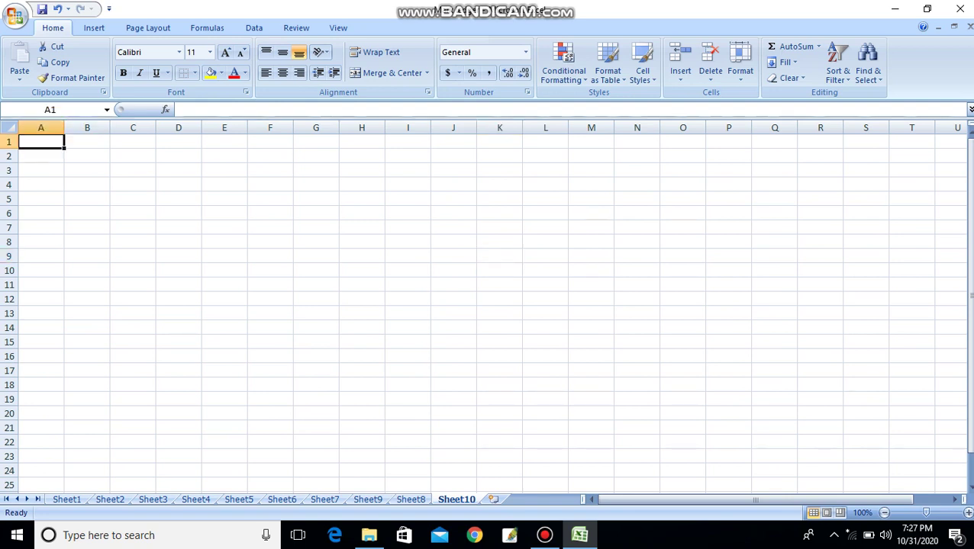
left_click(453, 299)
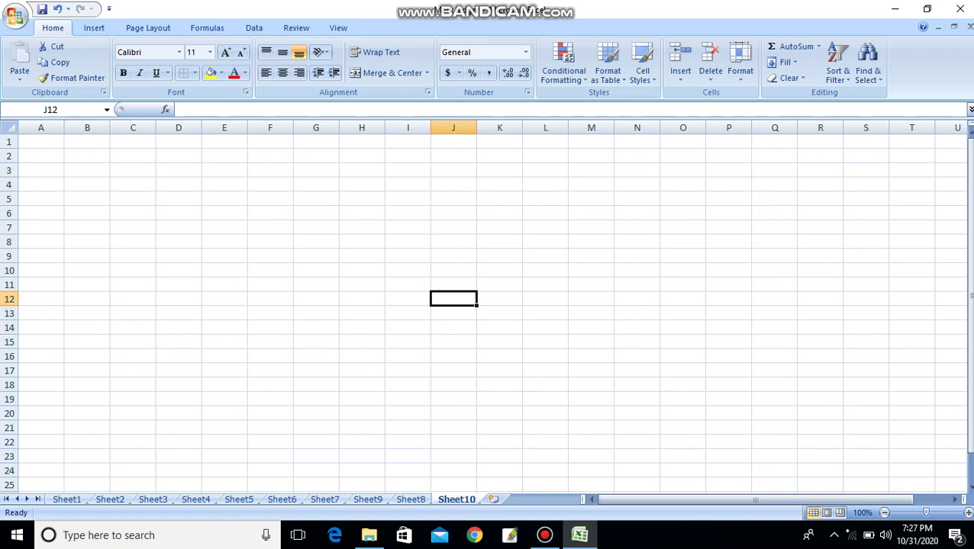
left_click(224, 228)
left_click(637, 228)
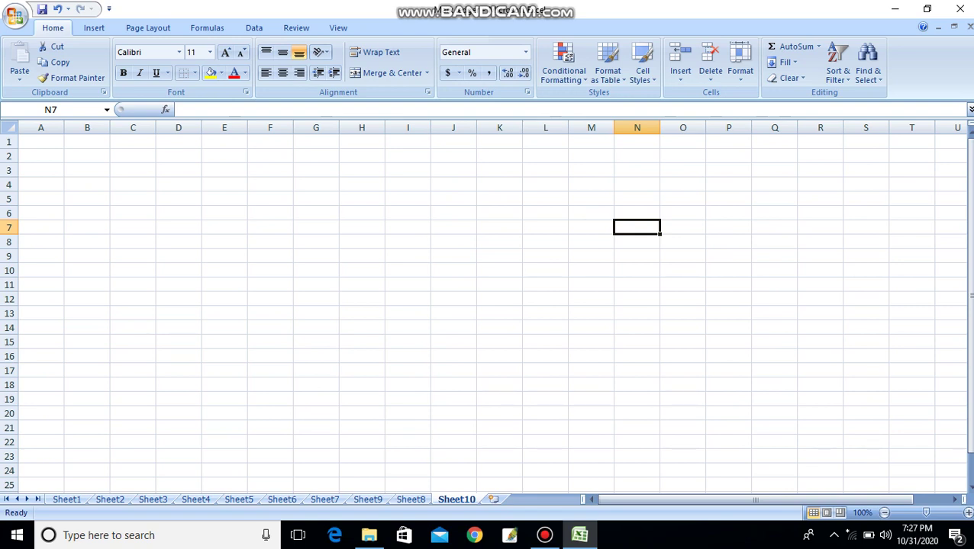
key("ctrl+Home")
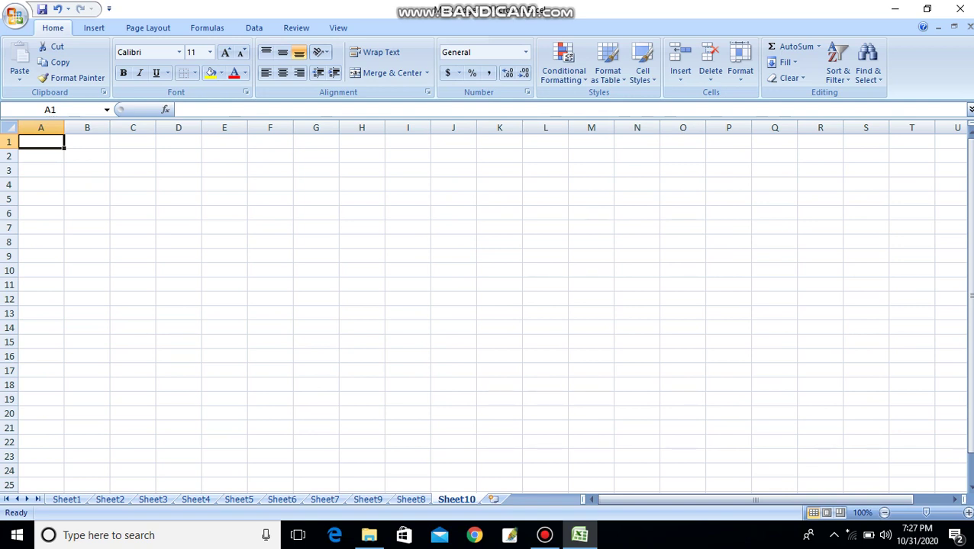
- Enter 'Shree Tribhuwan Secondary School,Kispang -5 Nuwakot' as the heading in A1
type("S")
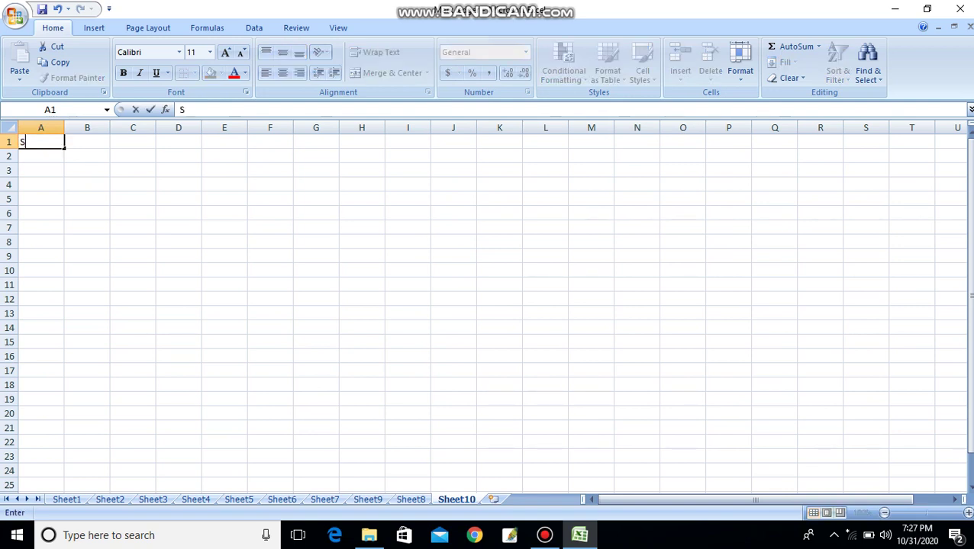
type("hree Tribhuwan")
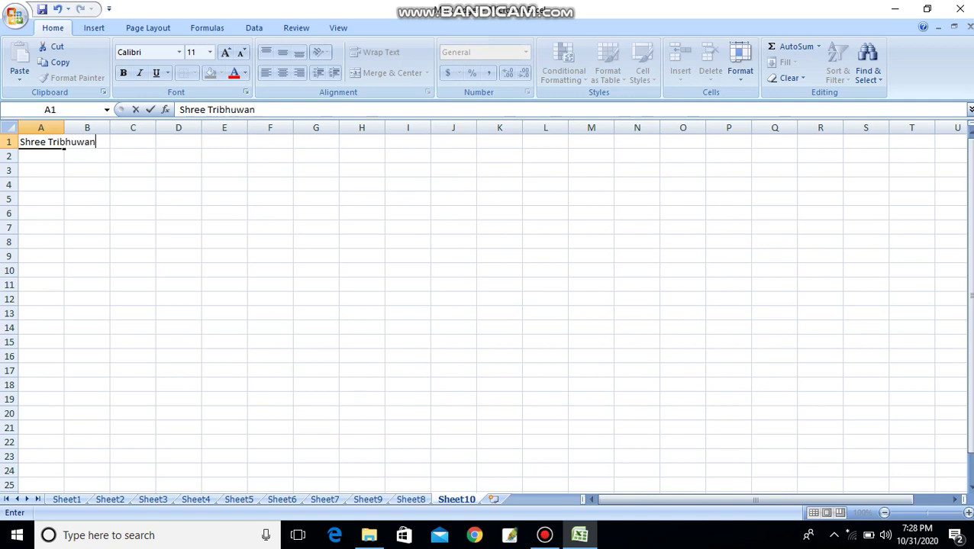
type(" Secondary ")
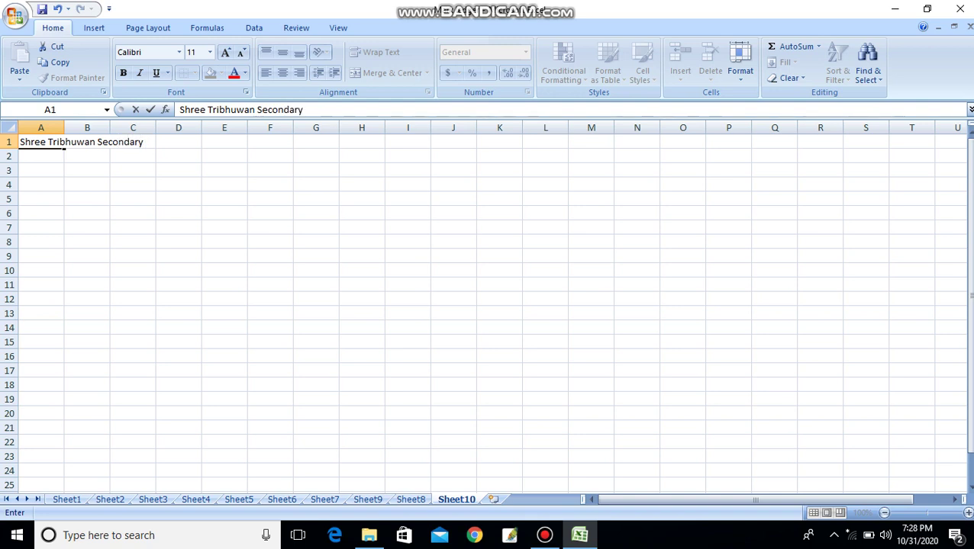
type("School")
type(",Ki")
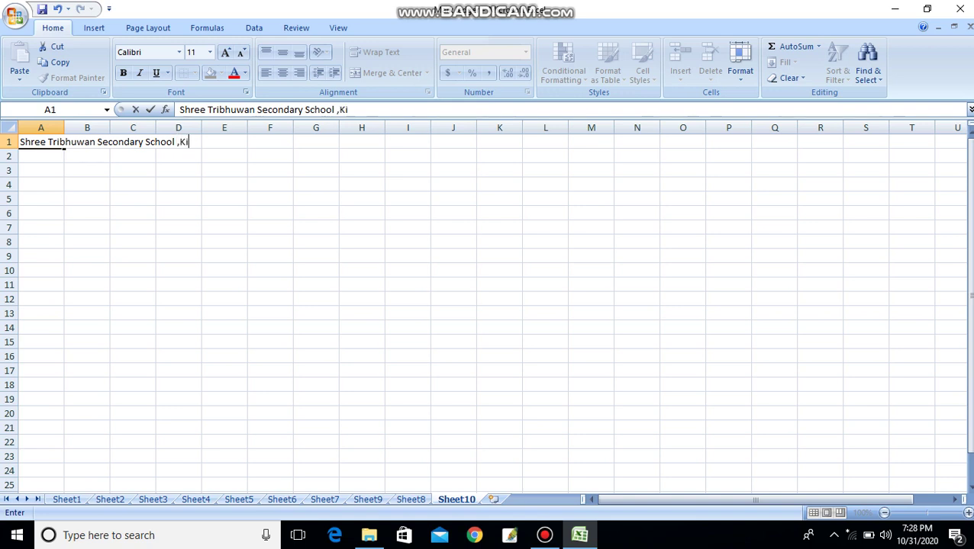
type("spang -5")
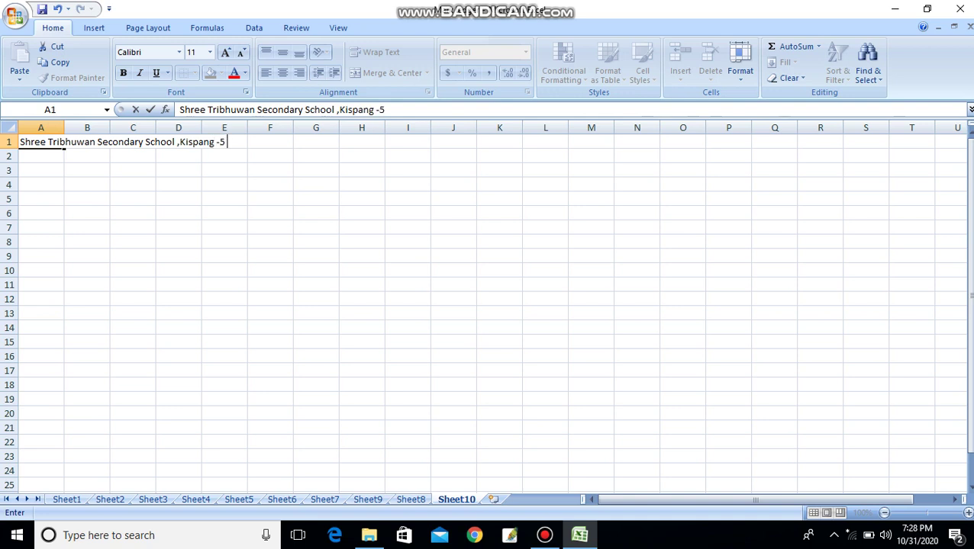
type(" Nuwakot")
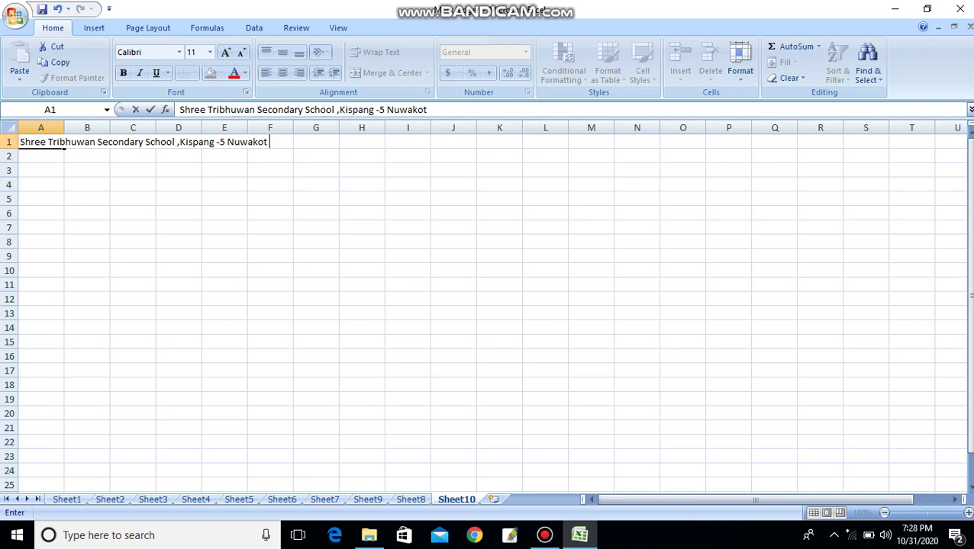
key("Return")
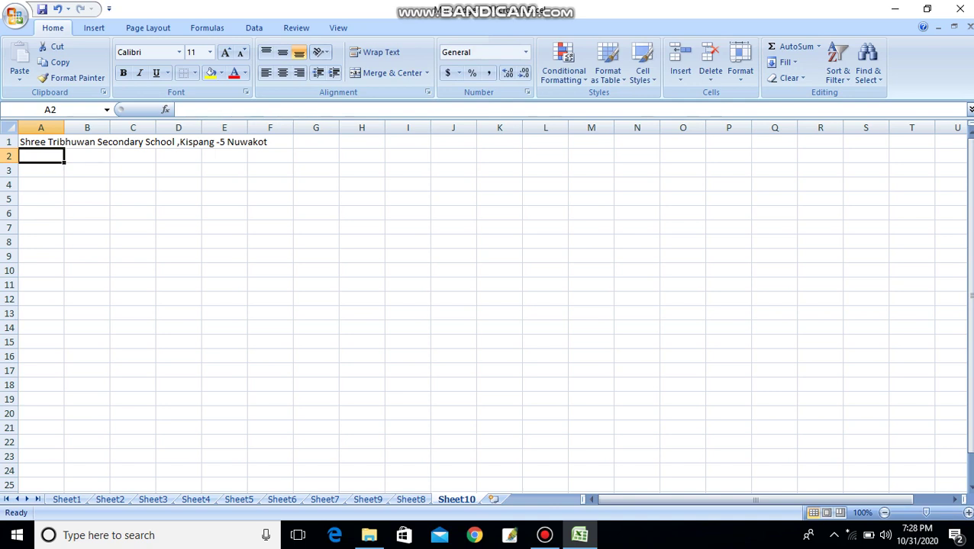
- Enter 'First Term Examination - 2077' in A2
type("Fij")
key("BackSpace")
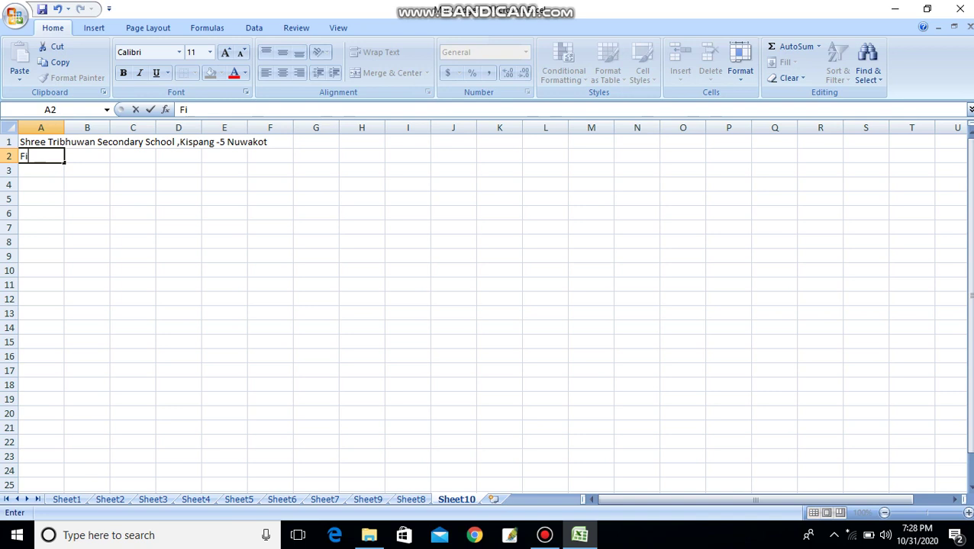
type("rst Term E")
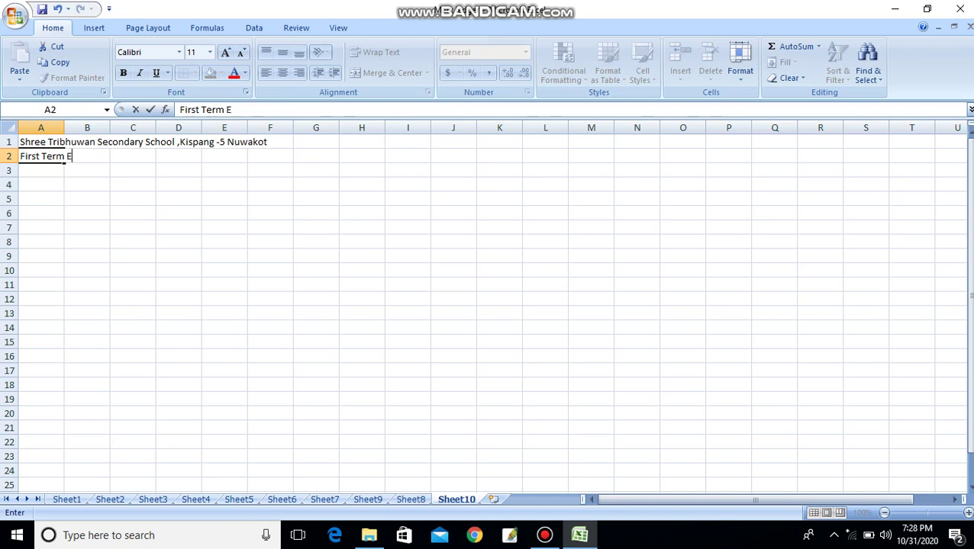
type("xamination")
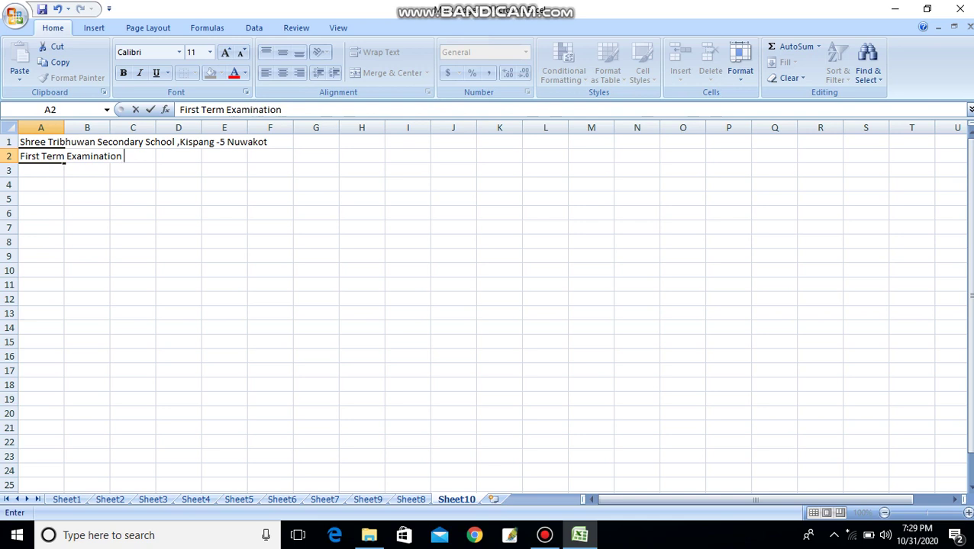
type(" - 2077")
key("Return")
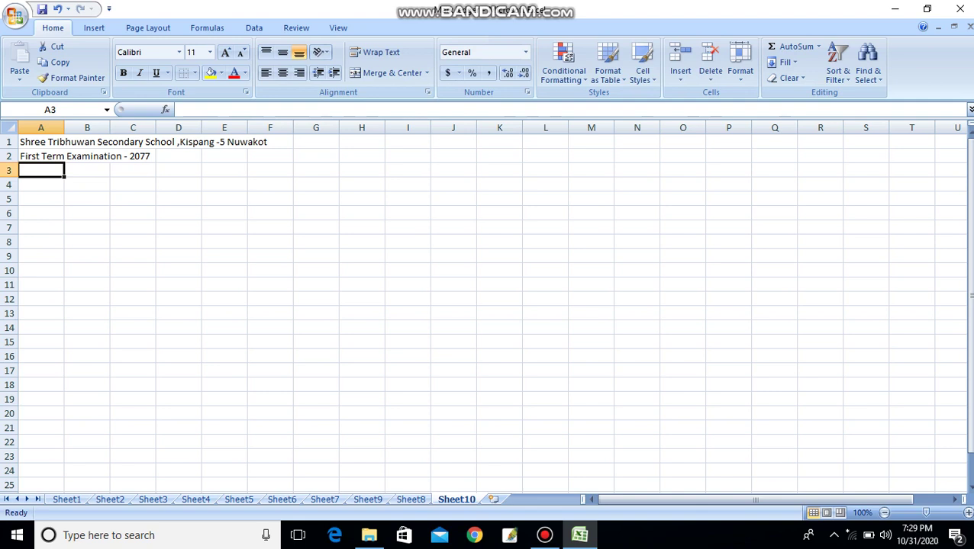
- Enter 'Class - 09' in A3
type("c")
key("BackSpace")
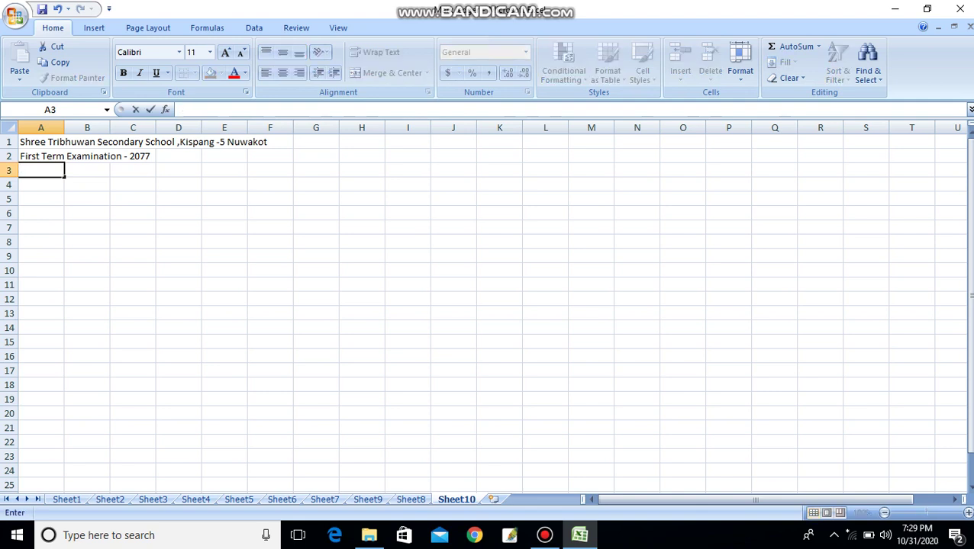
type("S")
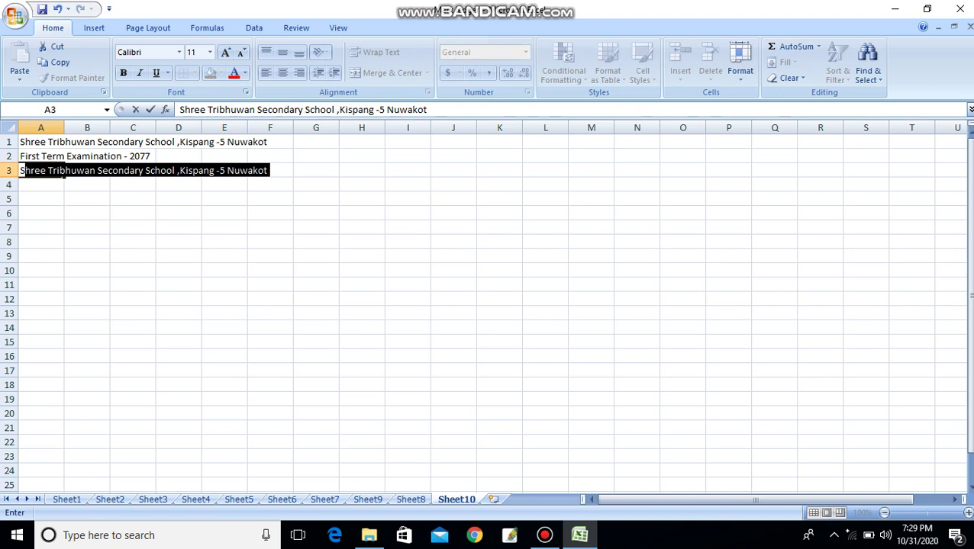
key("BackSpace")
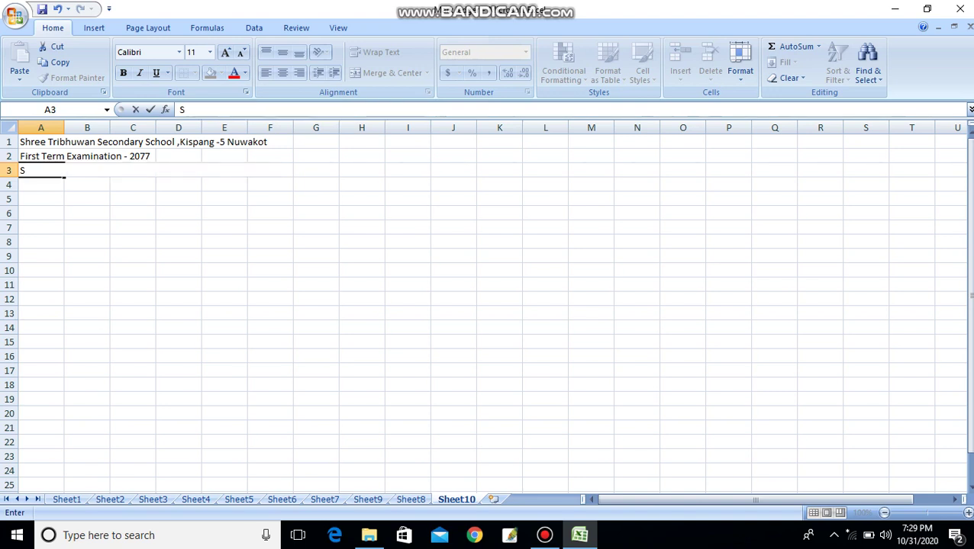
key("BackSpace")
type("S")
key("BackSpace")
type("Ro")
key("BackSpace")
key("BackSpace")
type("Class -")
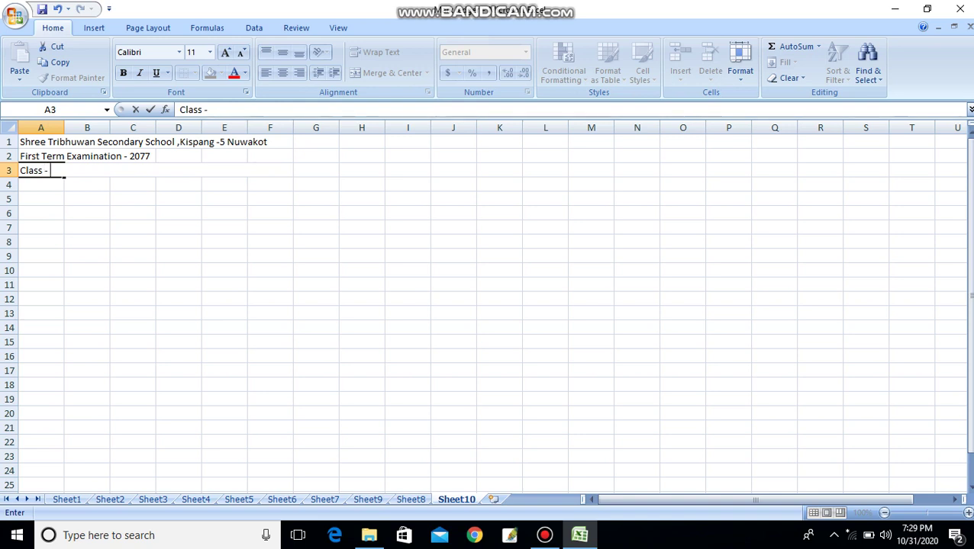
type(" 09")
key("Return")
- Put the title 'Mark Ledger' in C3
left_click(132, 184)
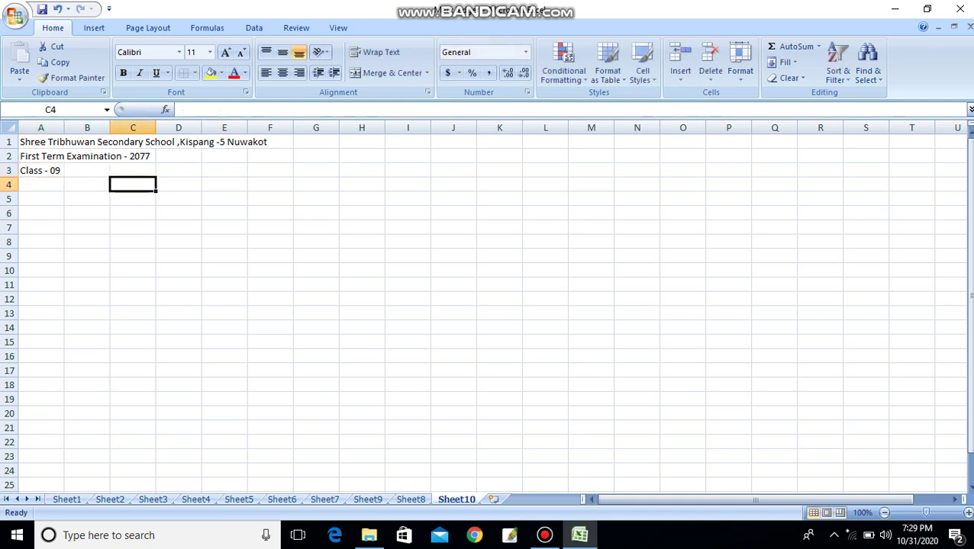
left_click(132, 170)
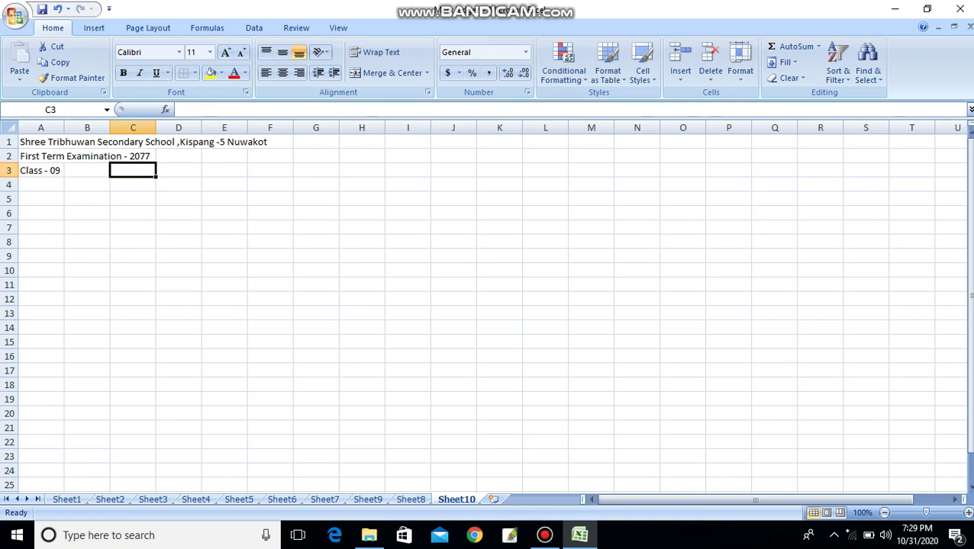
type("Mark Le")
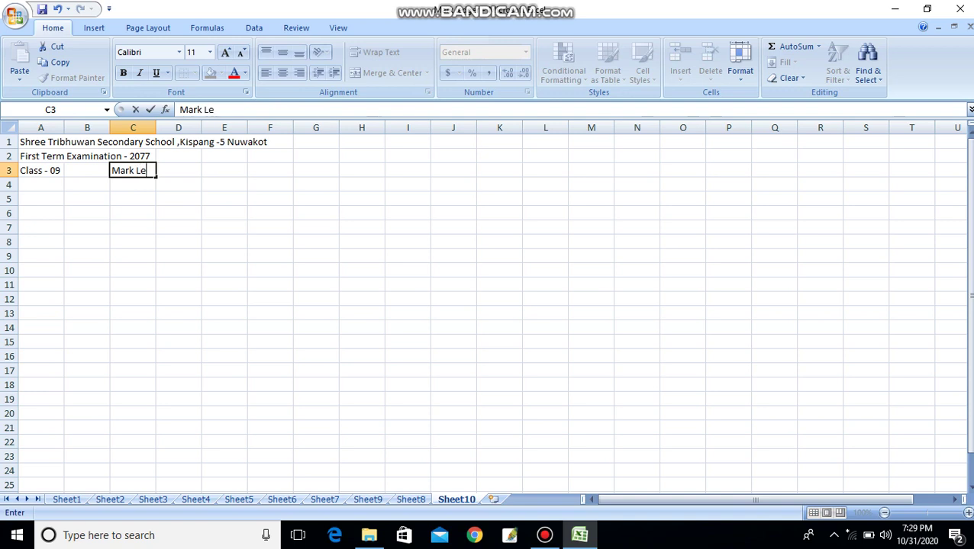
type("dger")
left_click(316, 213)
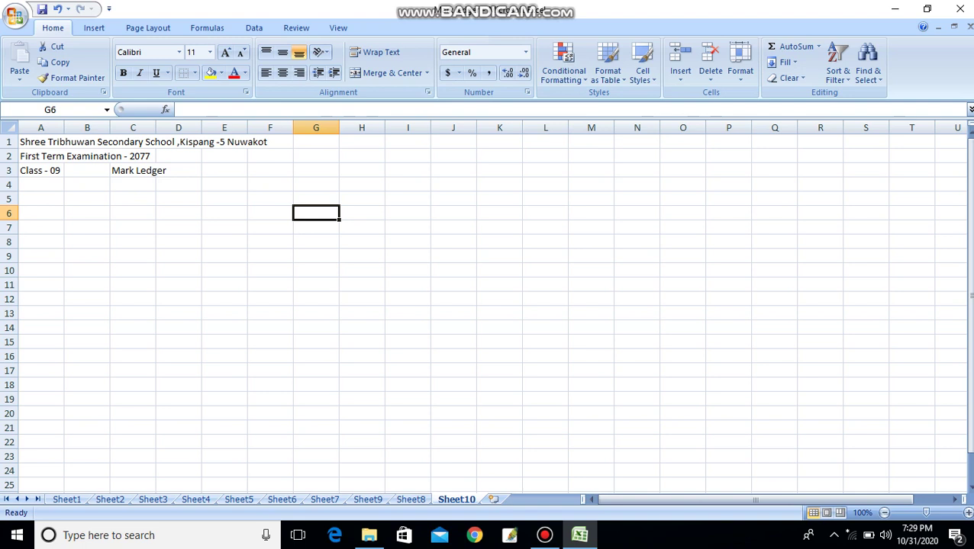
- Label A6 'S.N.' as the serial-number column heading
left_click(41, 199)
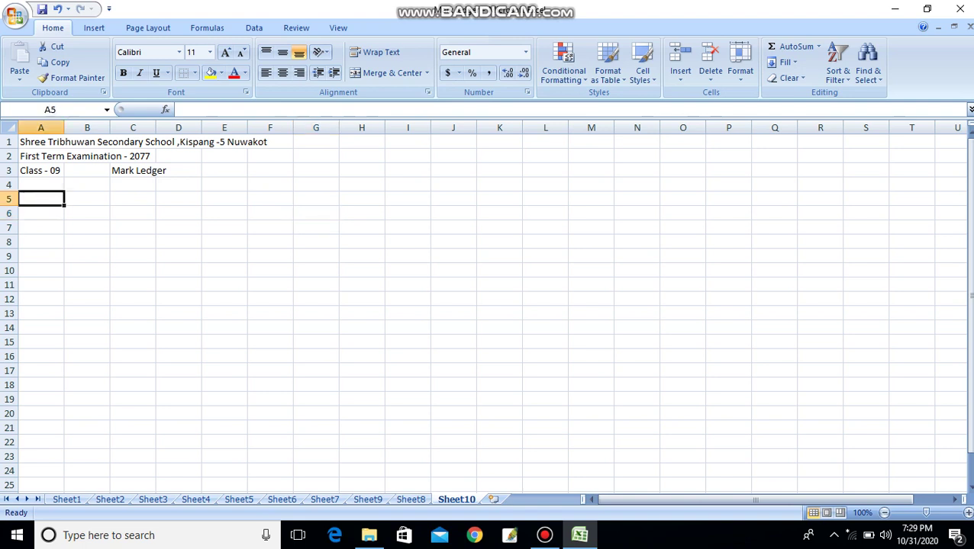
left_click(41, 213)
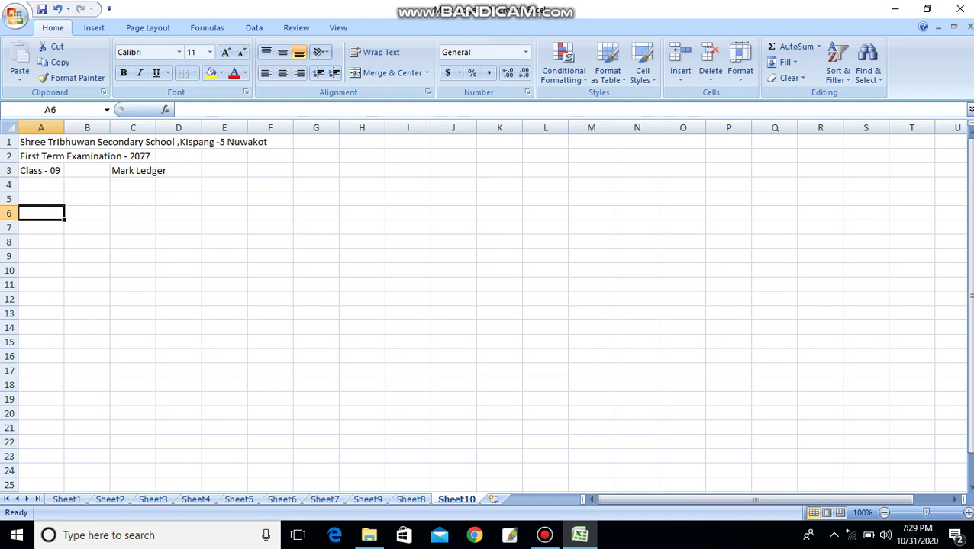
type("S.")
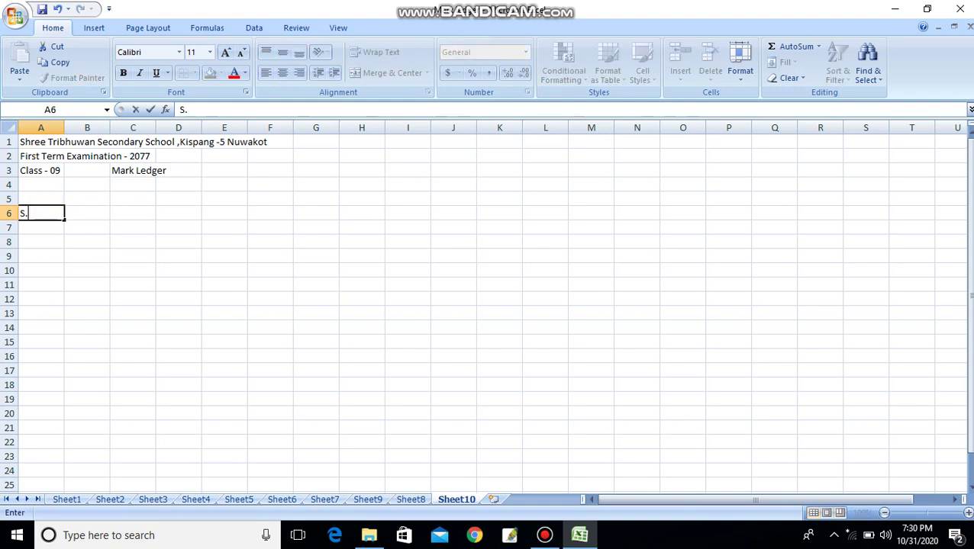
type("N.")
left_click(87, 213)
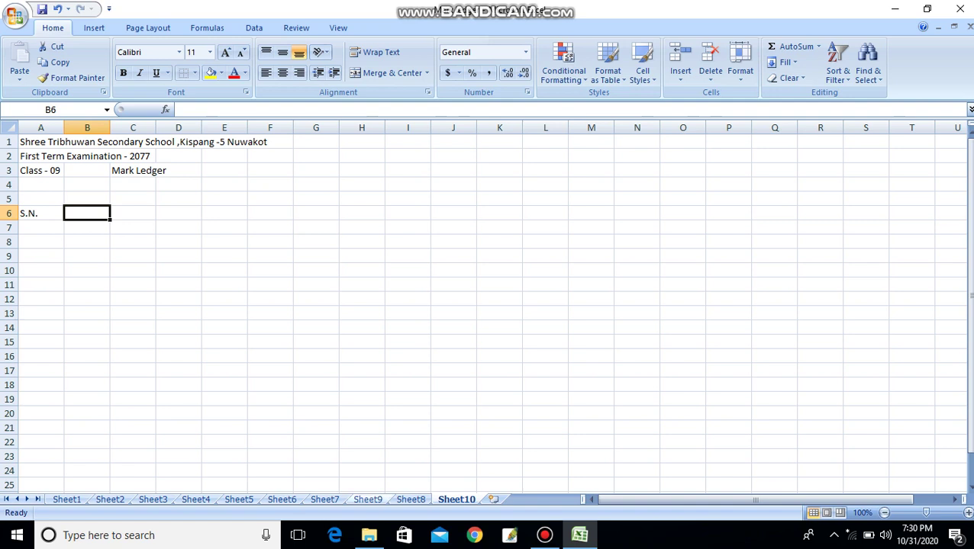
left_click(368, 499)
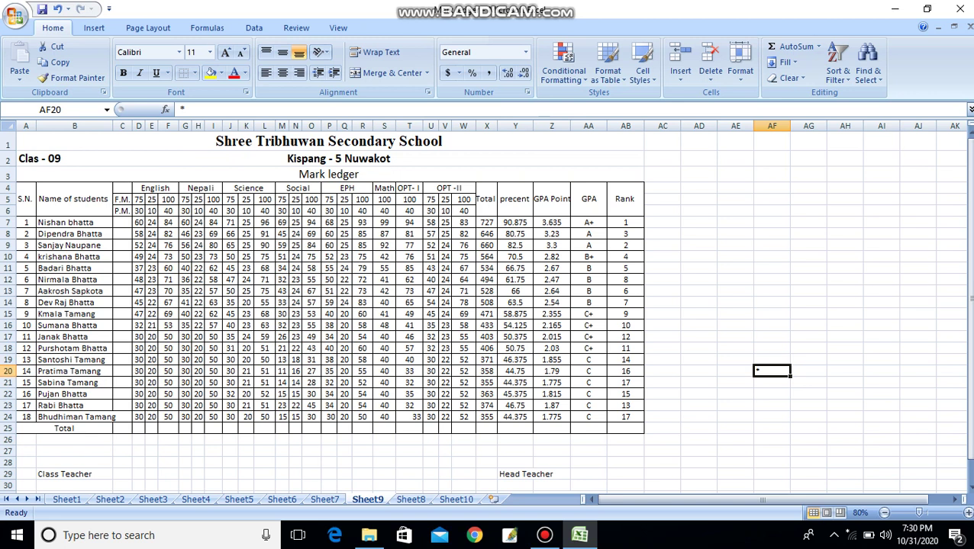
- Copy the ledger header rows from Sheet9 and paste them into Sheet10 at B6
left_click_drag(25, 188, 627, 212)
key("ctrl+c")
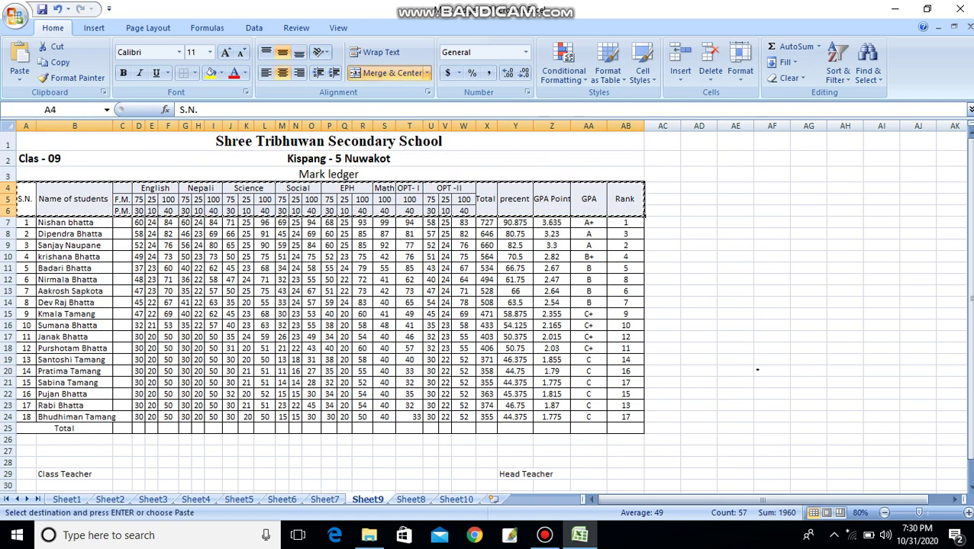
key("ctrl+Page_Down")
key("ctrl+Page_Down")
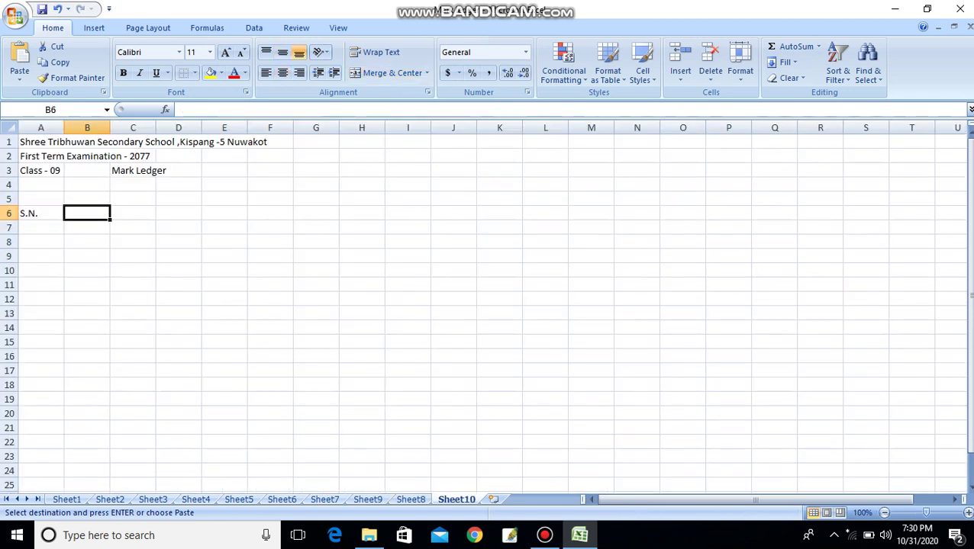
key("ctrl+v")
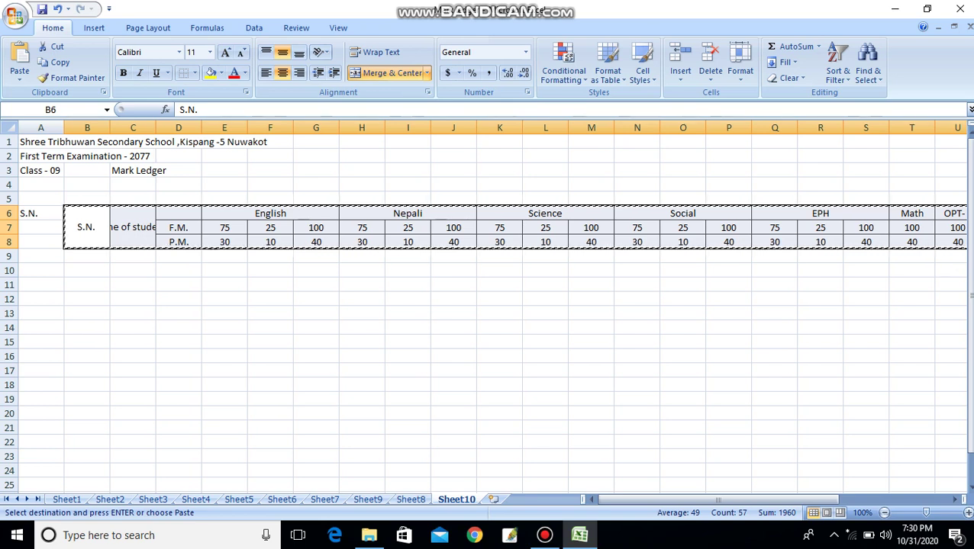
- Clear the leftover S.N. from A6 and select the pasted header block
key("Left")
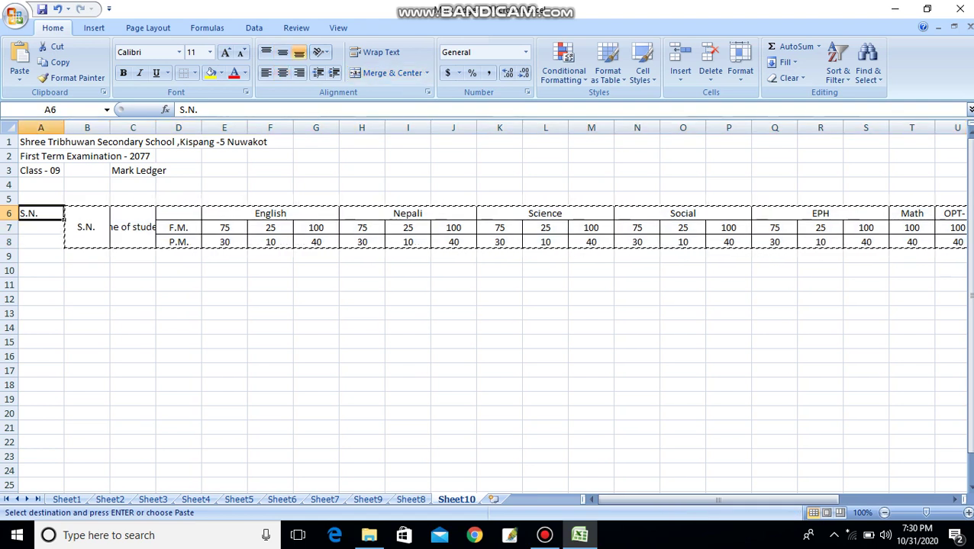
key("BackSpace")
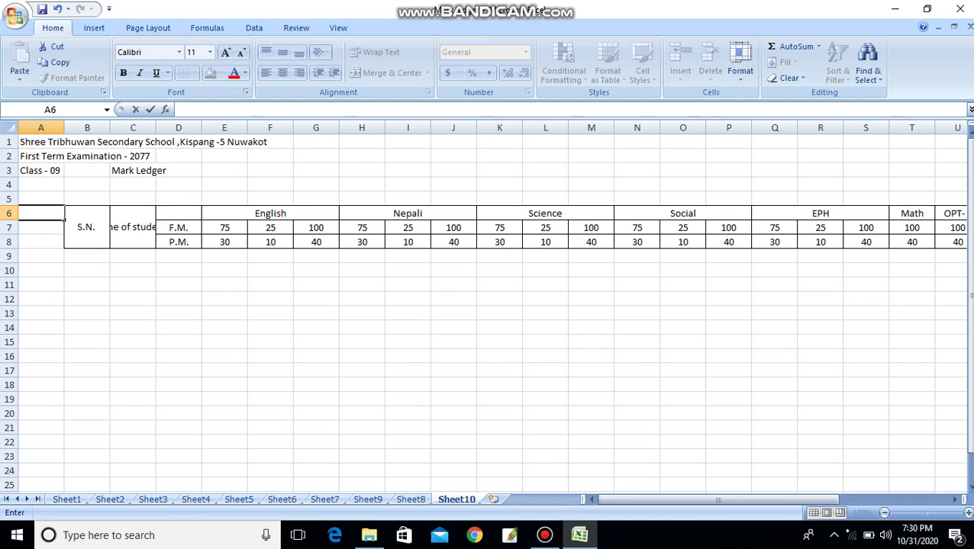
left_click(178, 313)
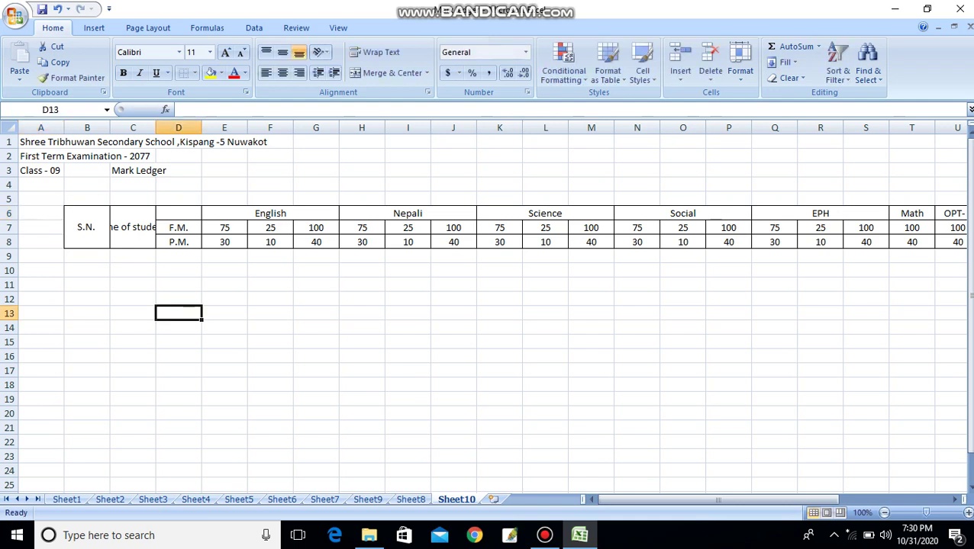
left_click(41, 213)
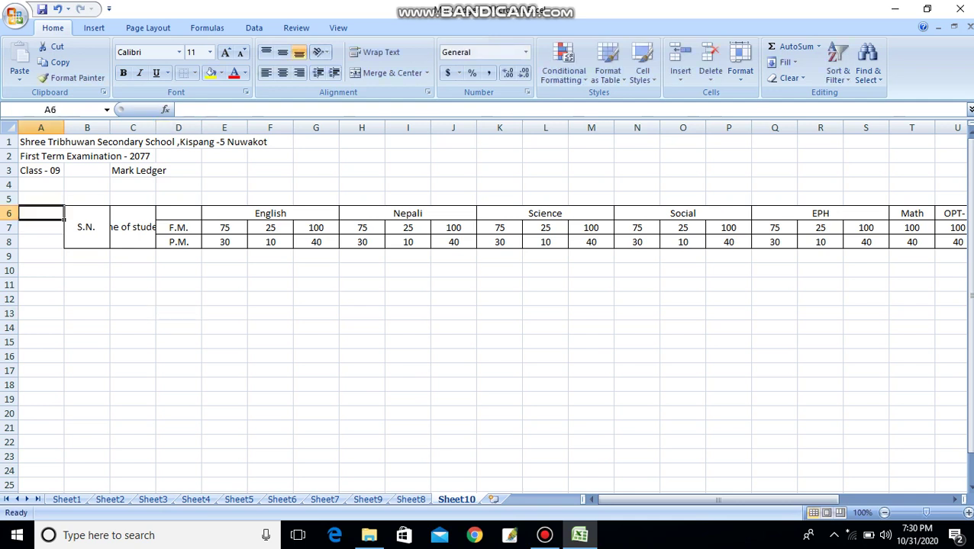
left_click(224, 341)
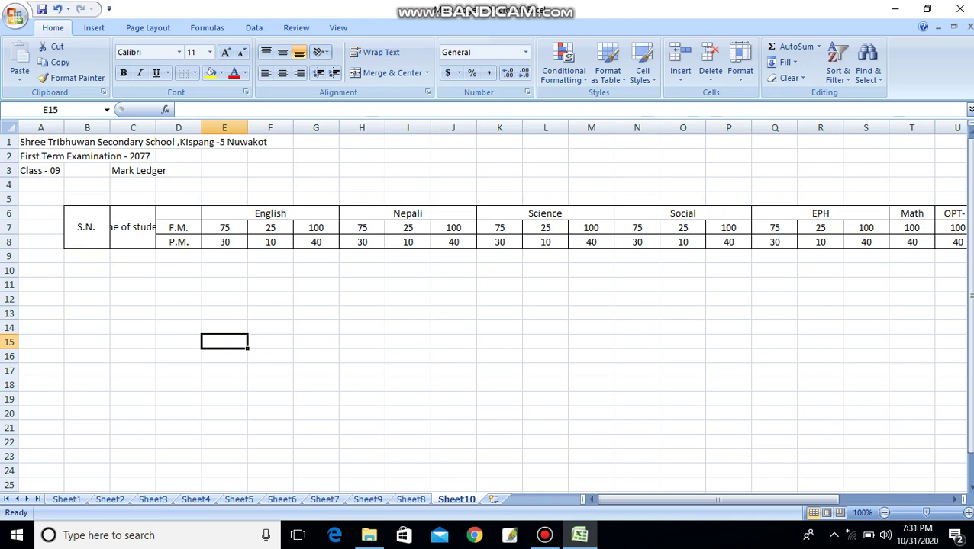
left_click_drag(87, 221, 862, 249)
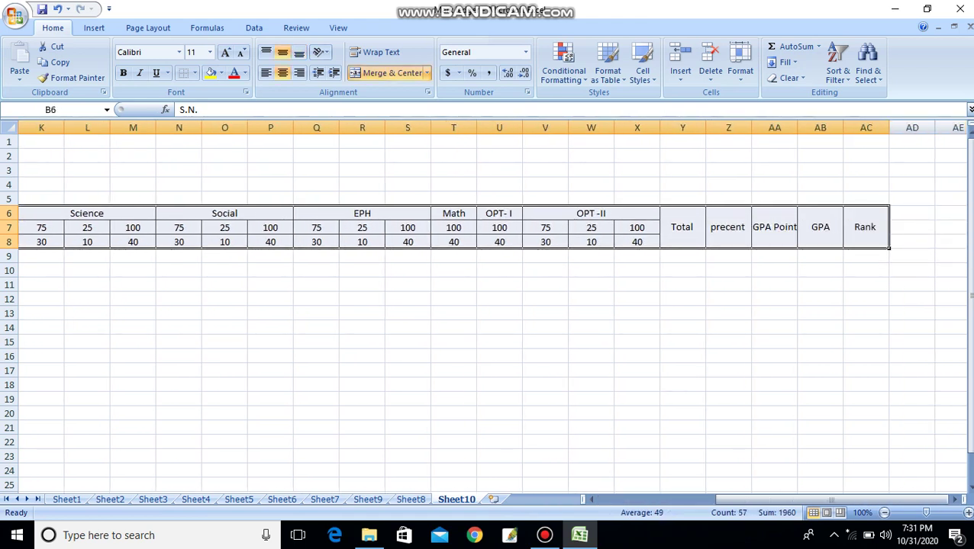
- Re-paste the header block starting at A6, accepting the unmerge warning, and narrow column A
key("ctrl+c")
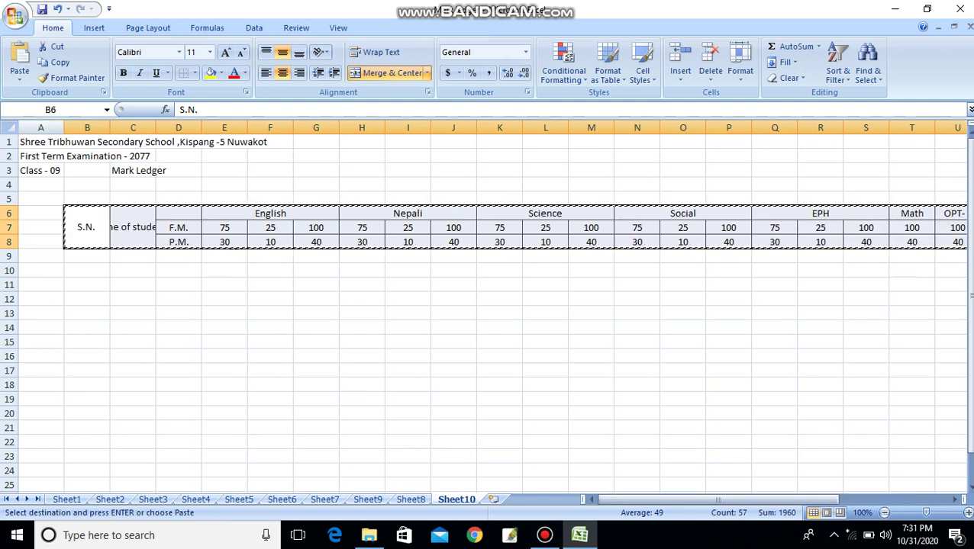
left_click(41, 228)
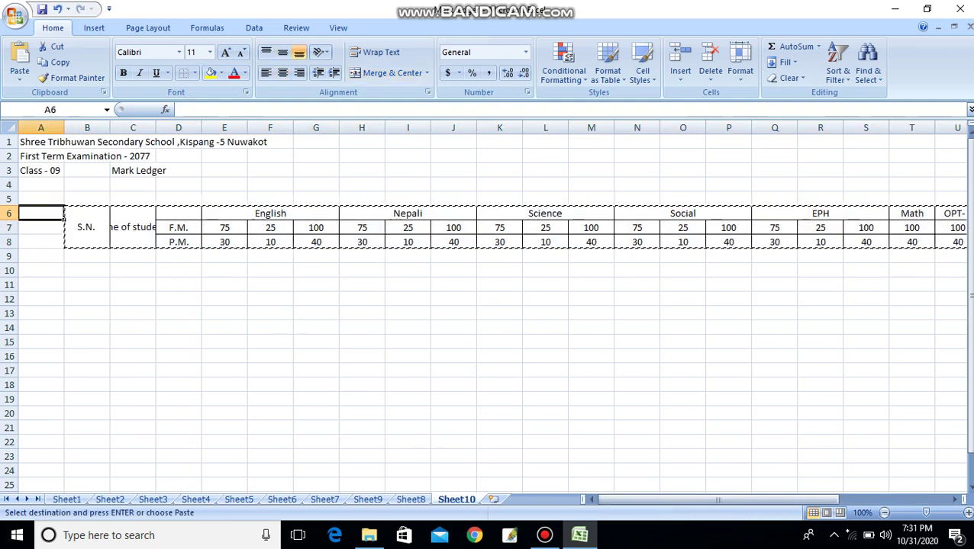
key("ctrl+v")
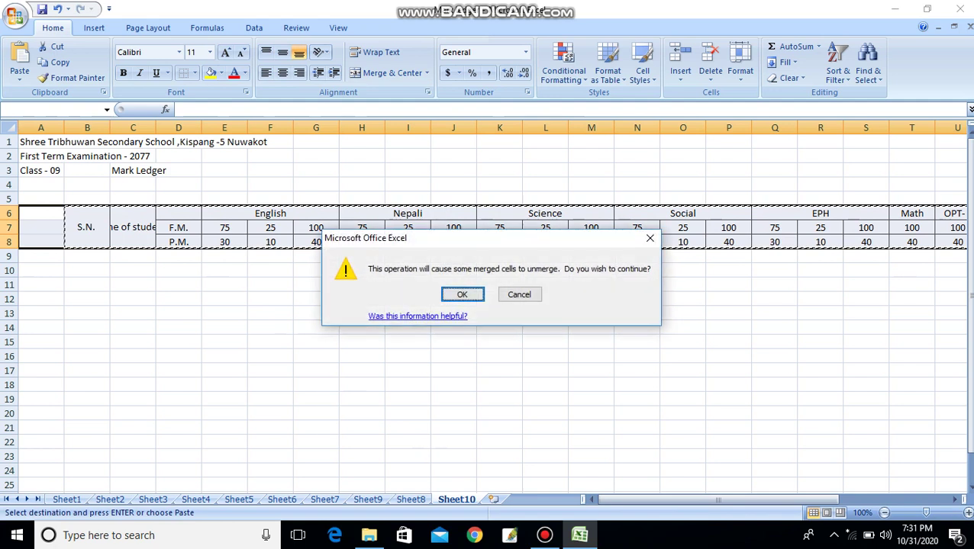
key("Return")
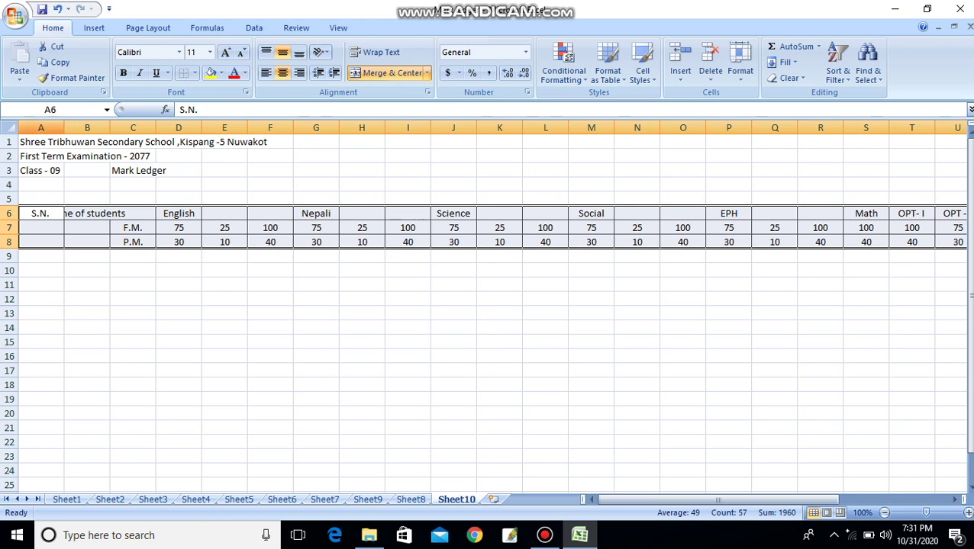
left_click_drag(64, 127, 211, 128)
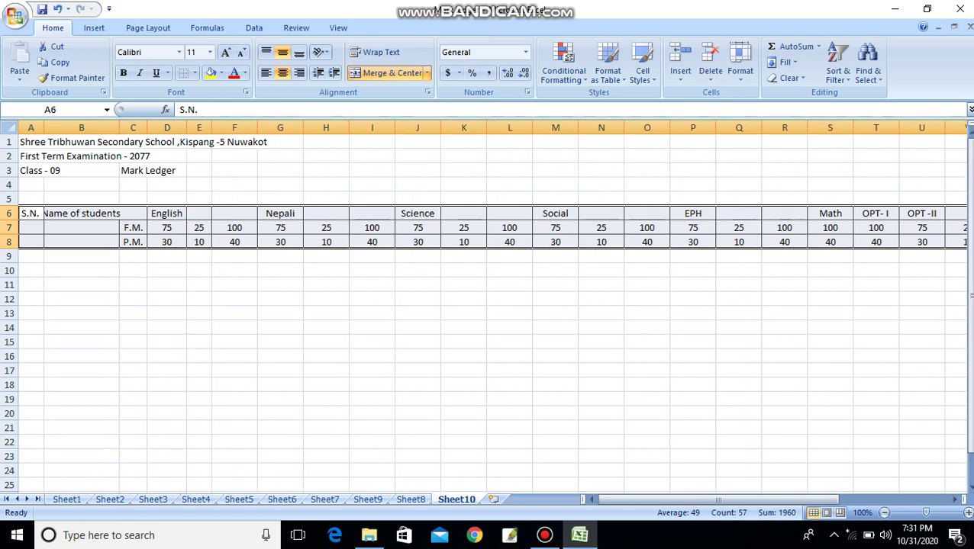
- Narrow column F to just fit its 100 and 40 marks
right_click(255, 128)
key("Escape")
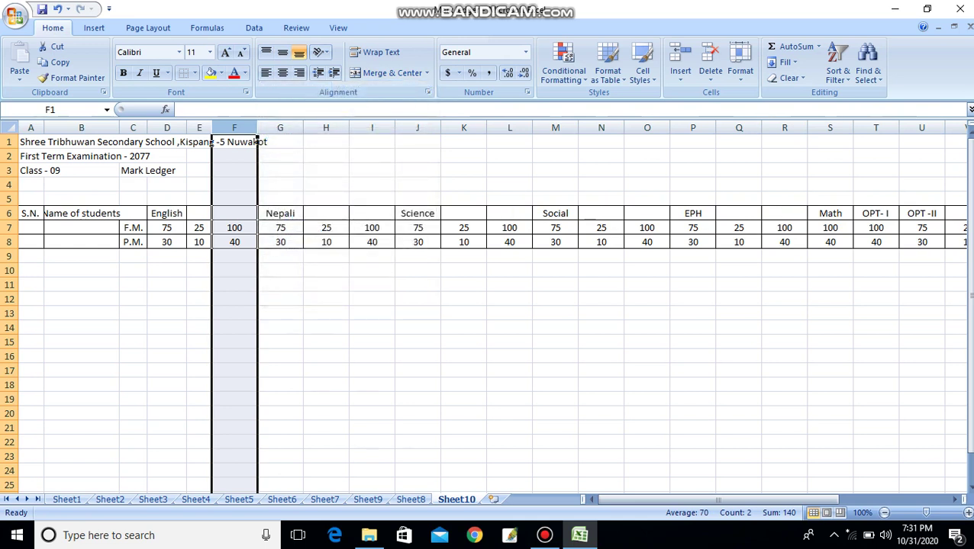
mouse_move(257, 128)
left_mouse_down()
mouse_move(233, 128)
mouse_move(277, 127)
mouse_move(263, 127)
left_mouse_up()
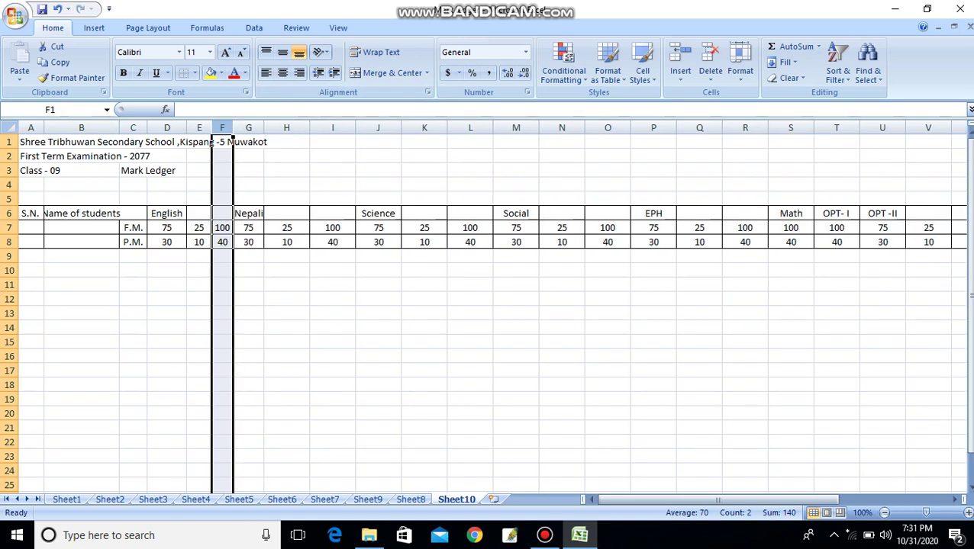
right_click(307, 128)
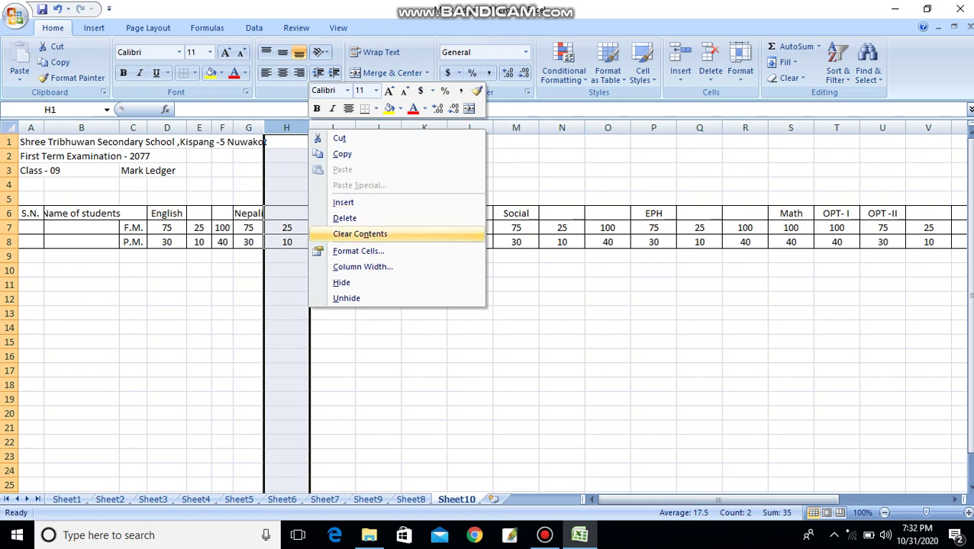
key("Escape")
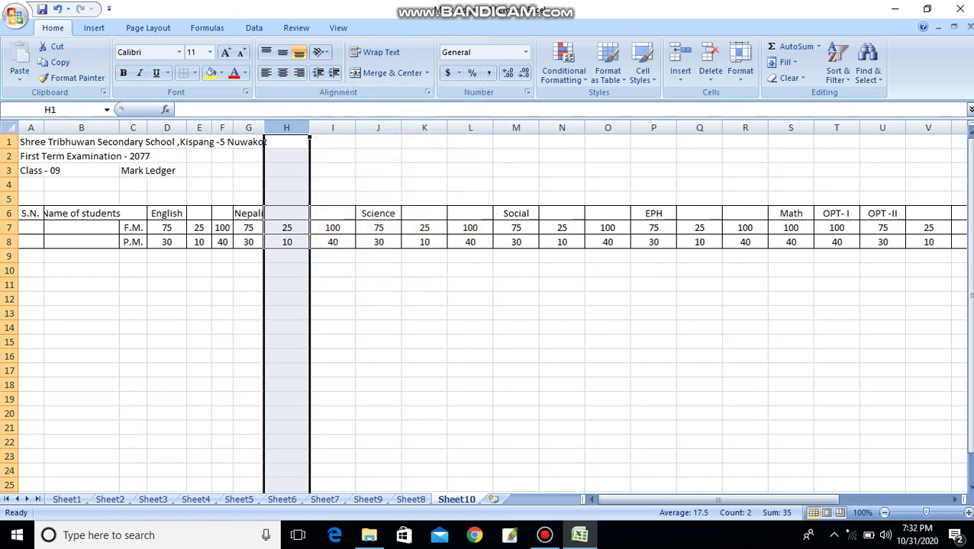
left_click(470, 284)
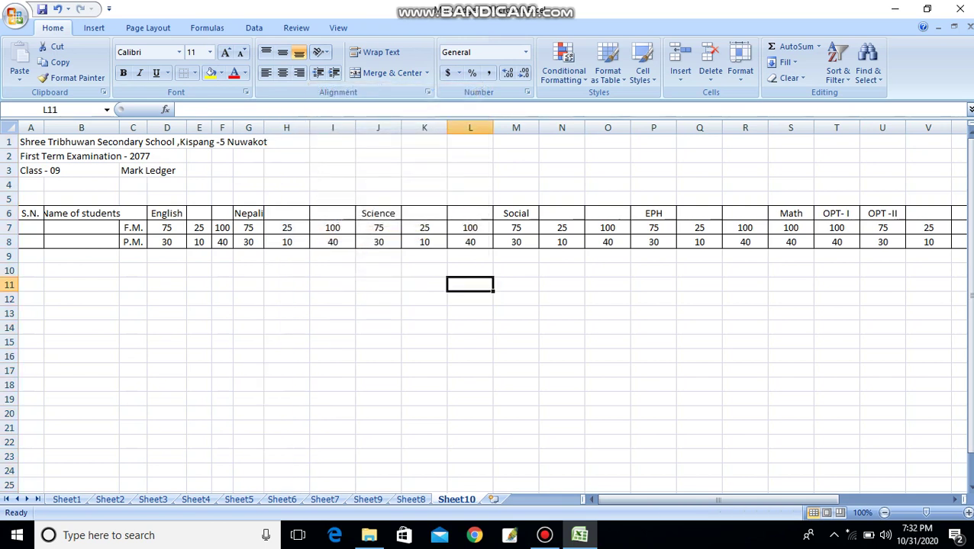
- Narrow the remaining subject mark columns and widen column B to fit 'Name of students'
left_click_drag(309, 128, 811, 127)
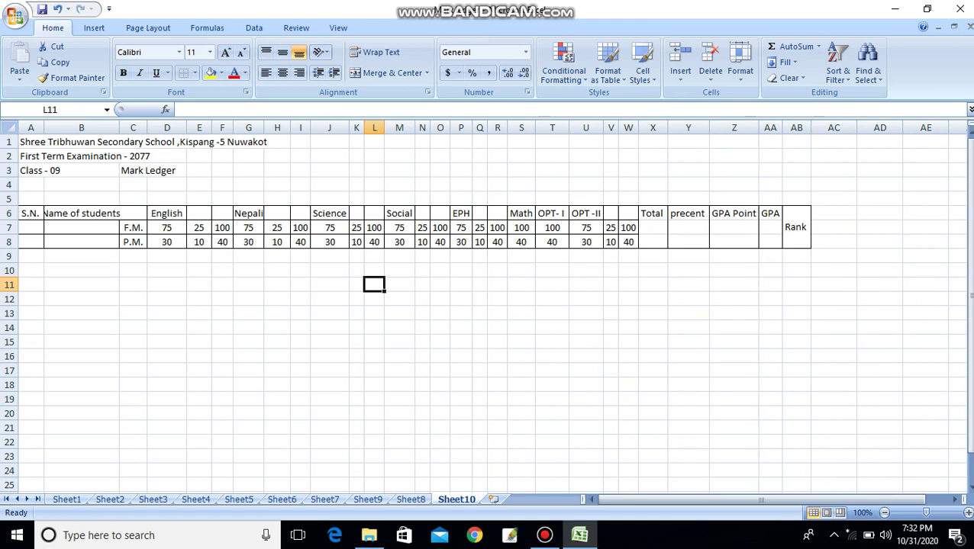
left_click_drag(119, 128, 132, 127)
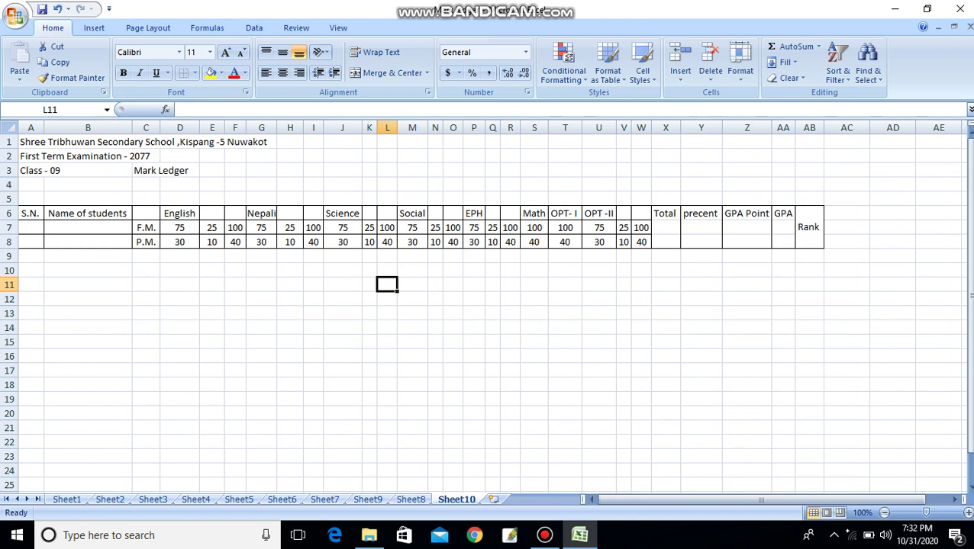
left_click(30, 255)
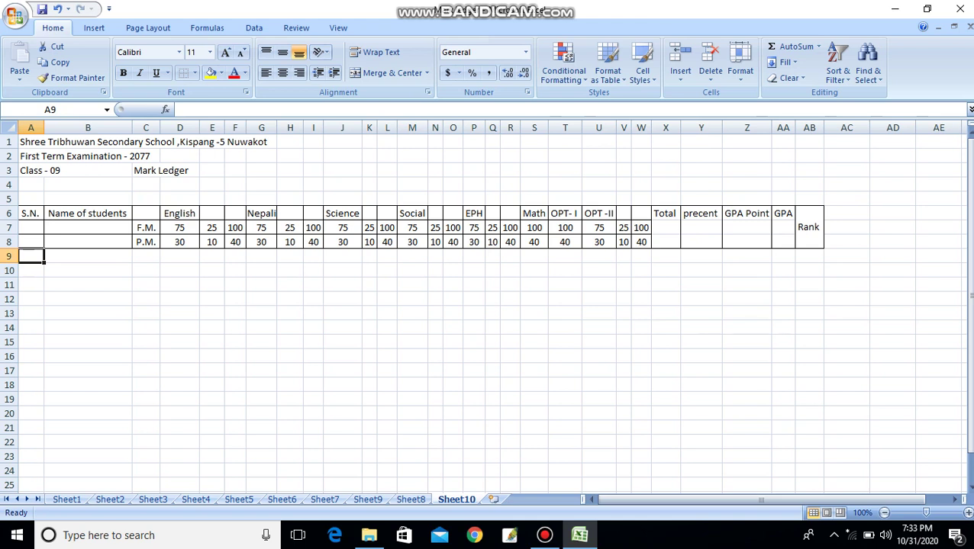
- Enter 1 and 2 in A9:A10 and fill the series down to 19 in A27
type("1")
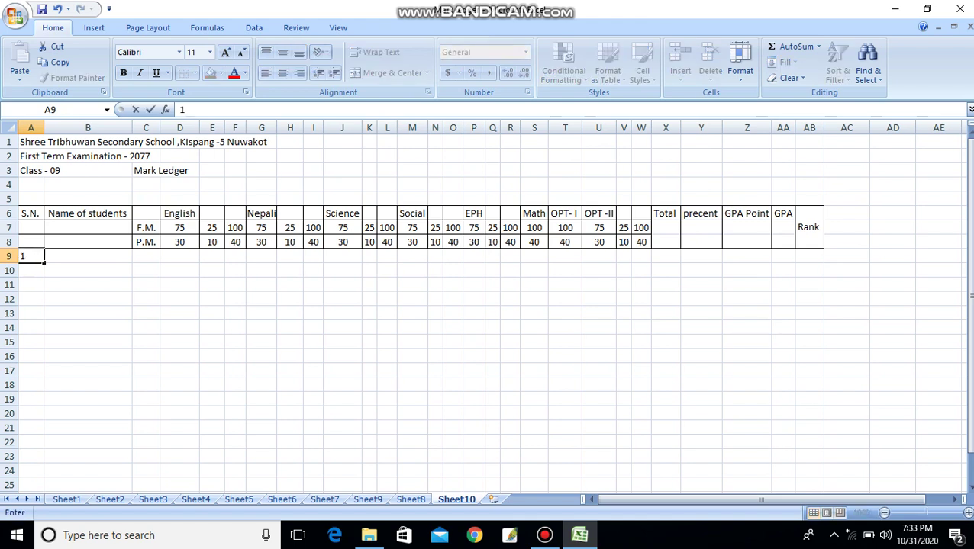
key("Return")
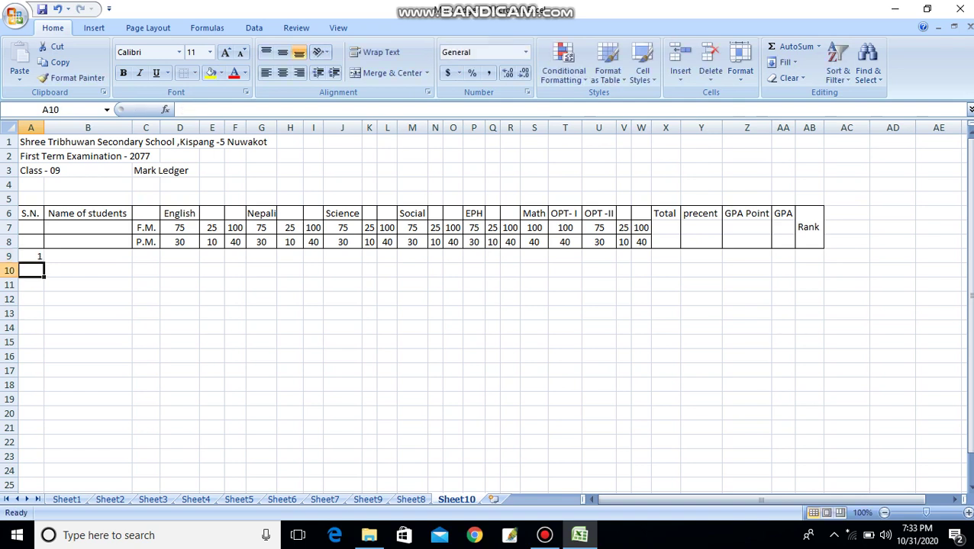
type("2")
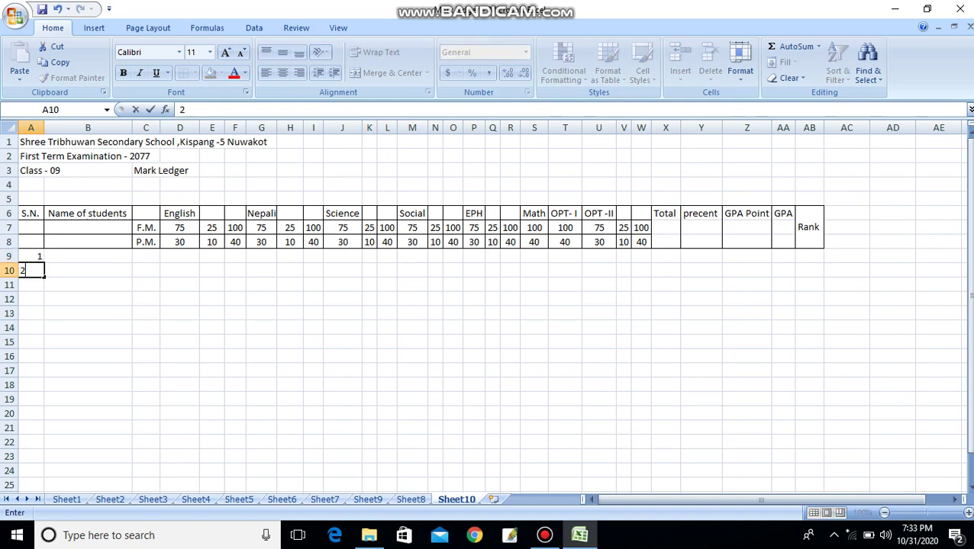
key("Return")
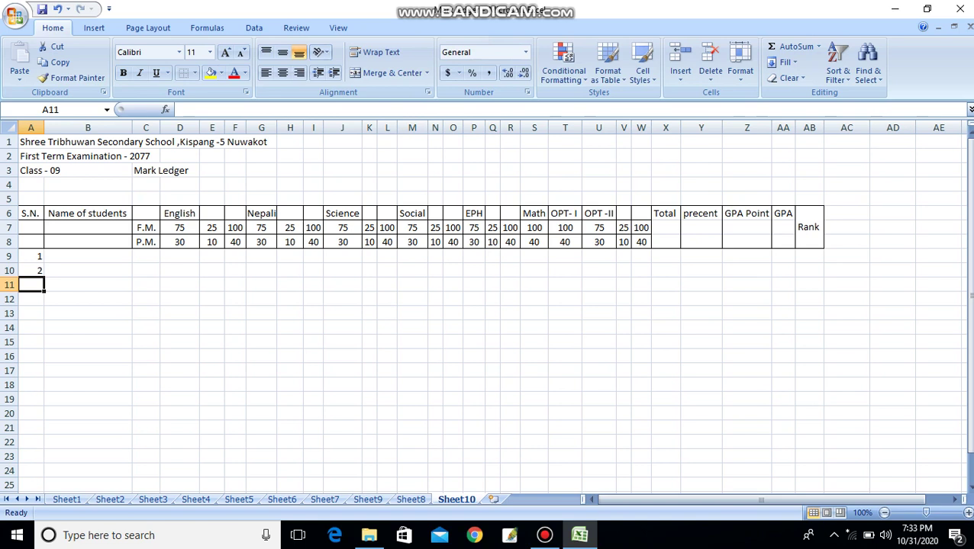
key("Up")
key("Up")
key("shift+Down")
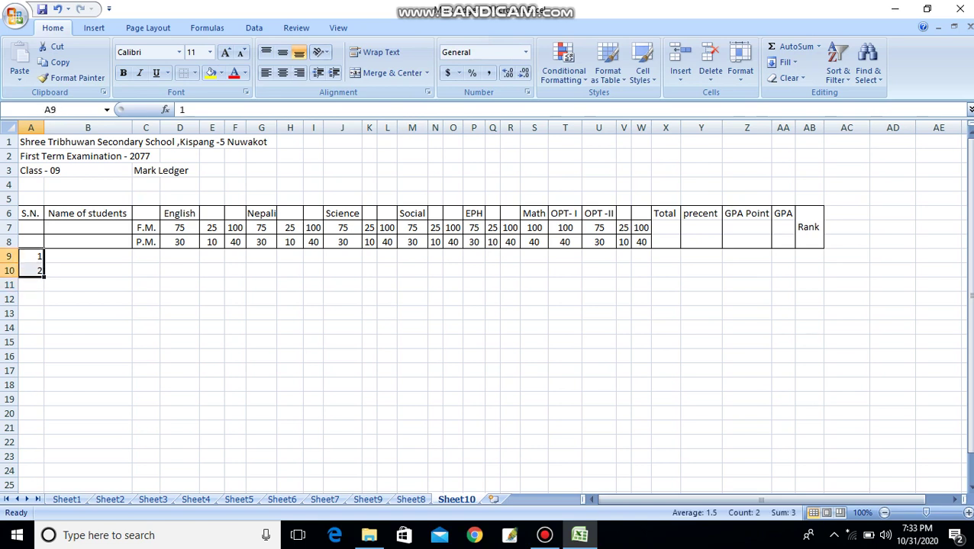
left_click_drag(45, 277, 44, 473)
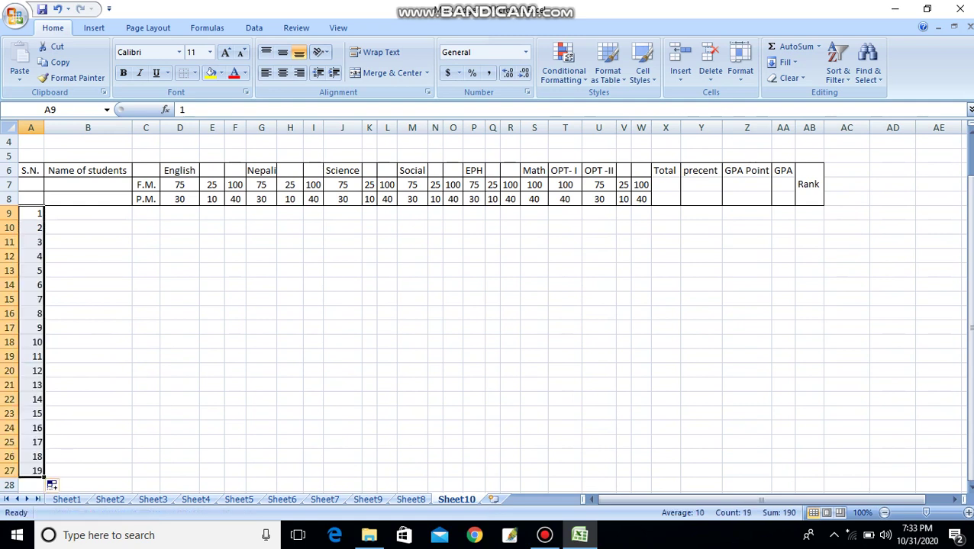
- Enter the first student's full name in B9
left_click(290, 384)
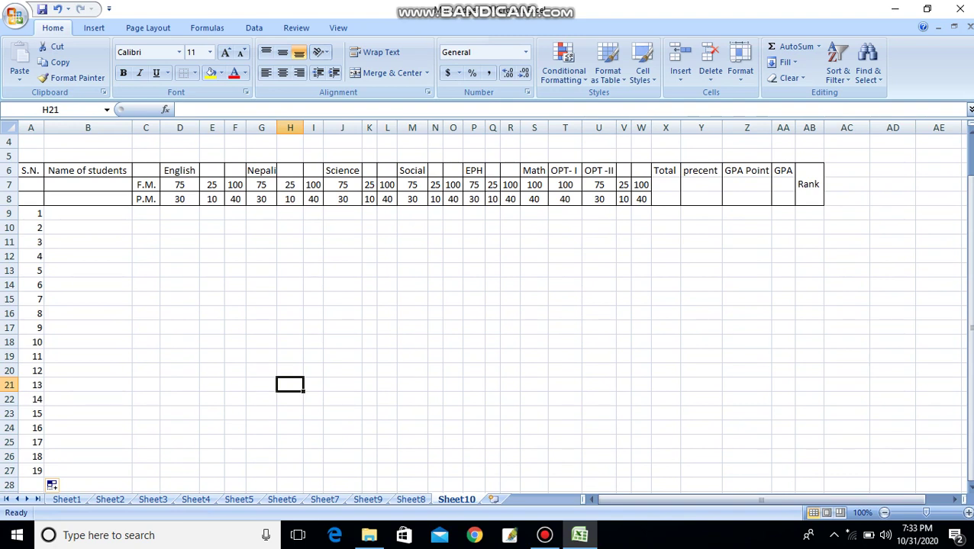
left_click(87, 214)
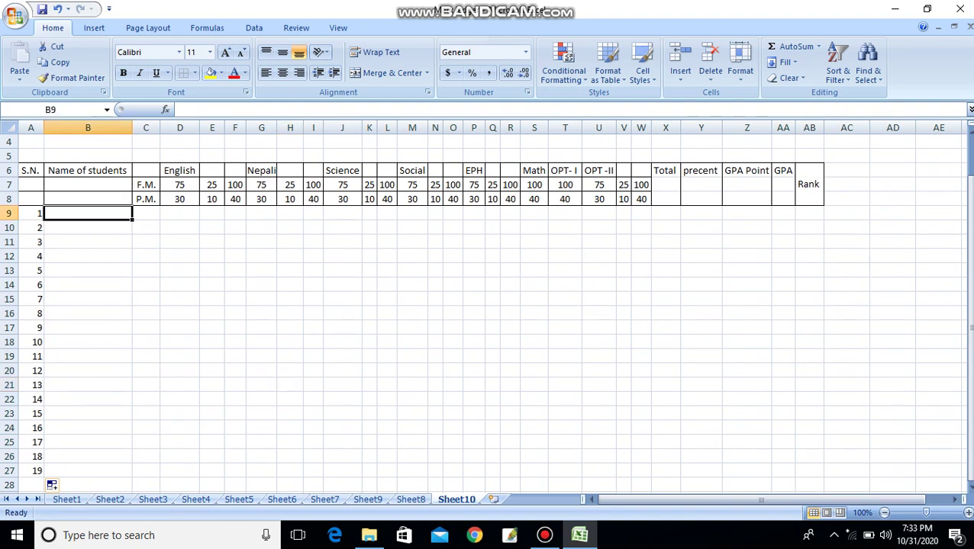
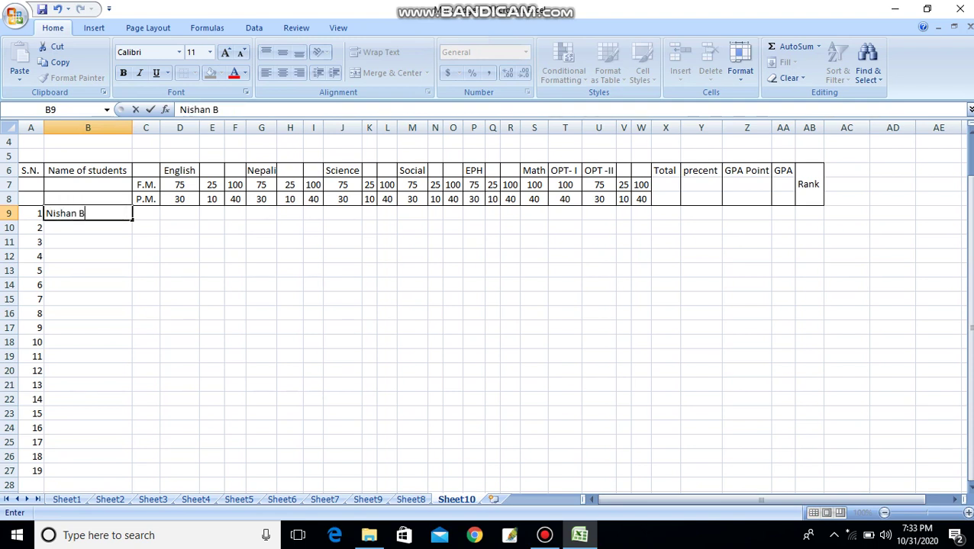
left_click(290, 227)
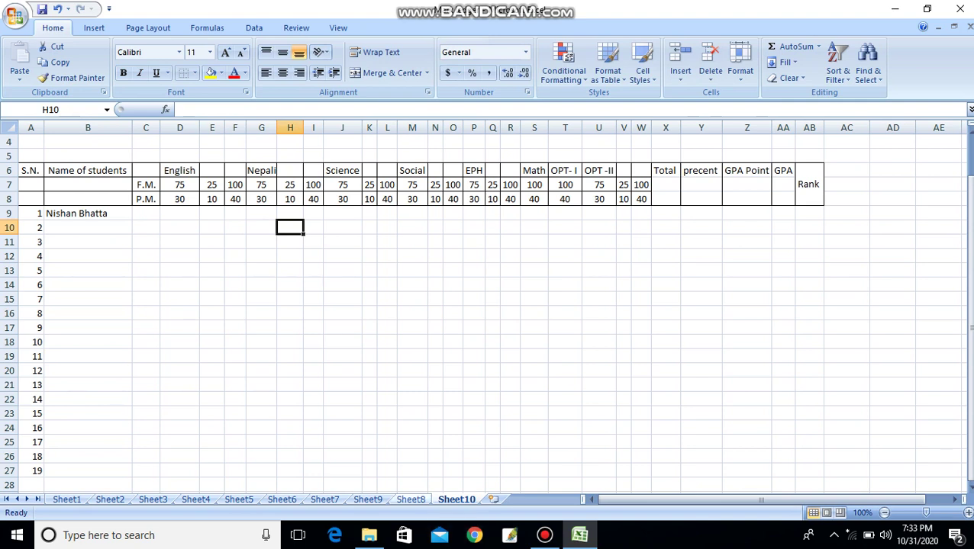
left_click(368, 499)
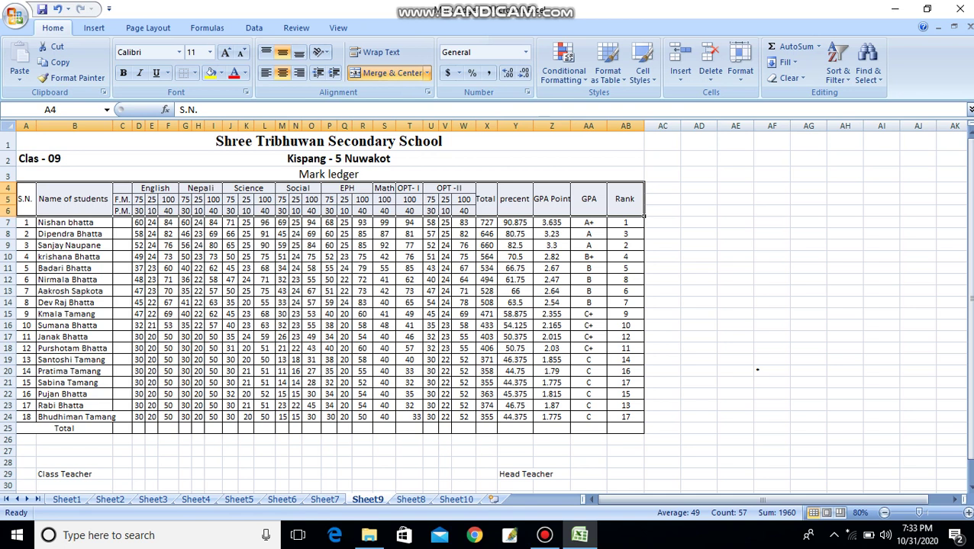
- Copy the remaining 17 student names from Sheet9 and paste them into Sheet10 starting at B10
left_click_drag(69, 233, 114, 417)
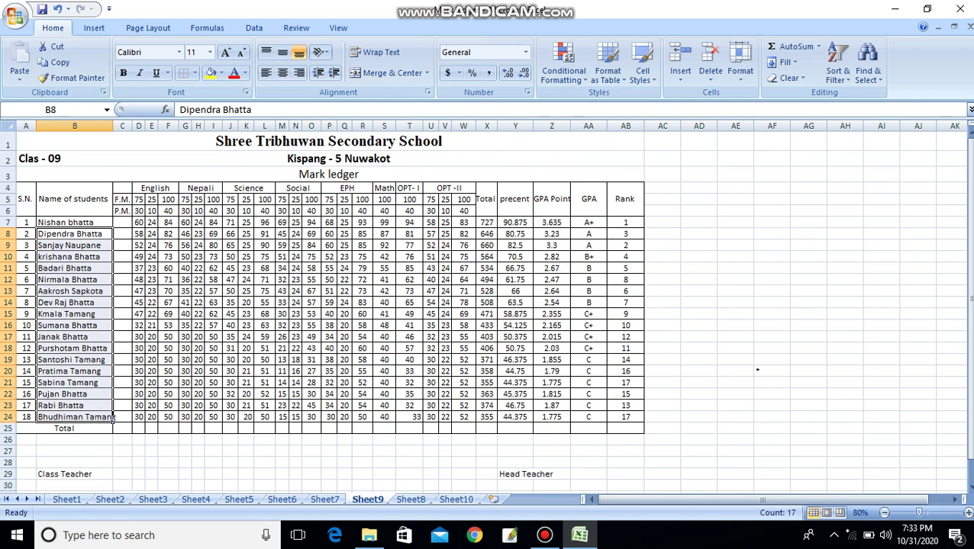
key("ctrl+c")
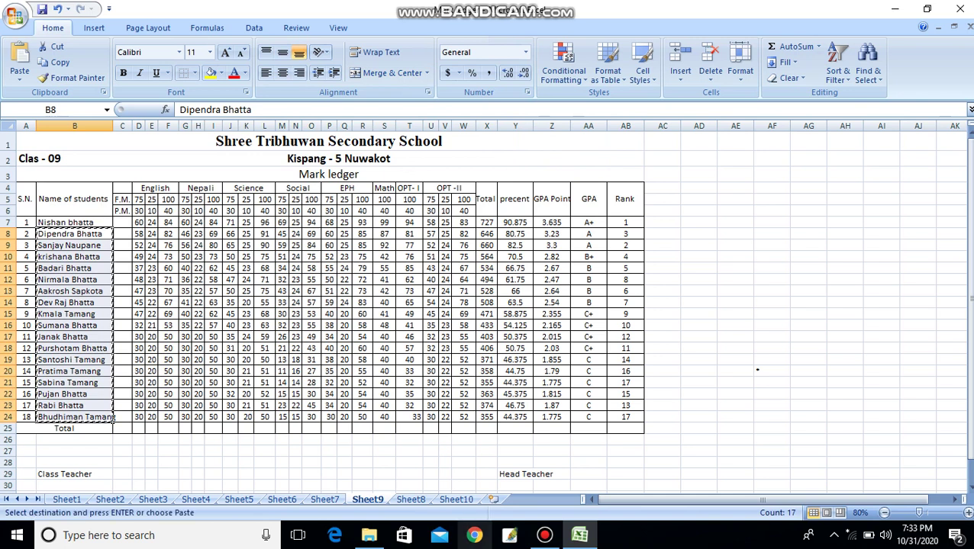
left_click(456, 499)
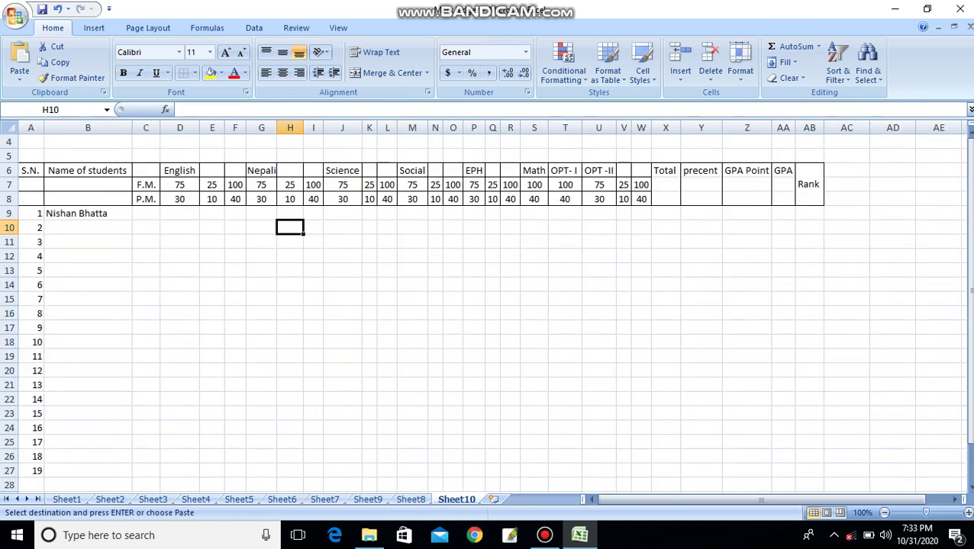
left_click(88, 228)
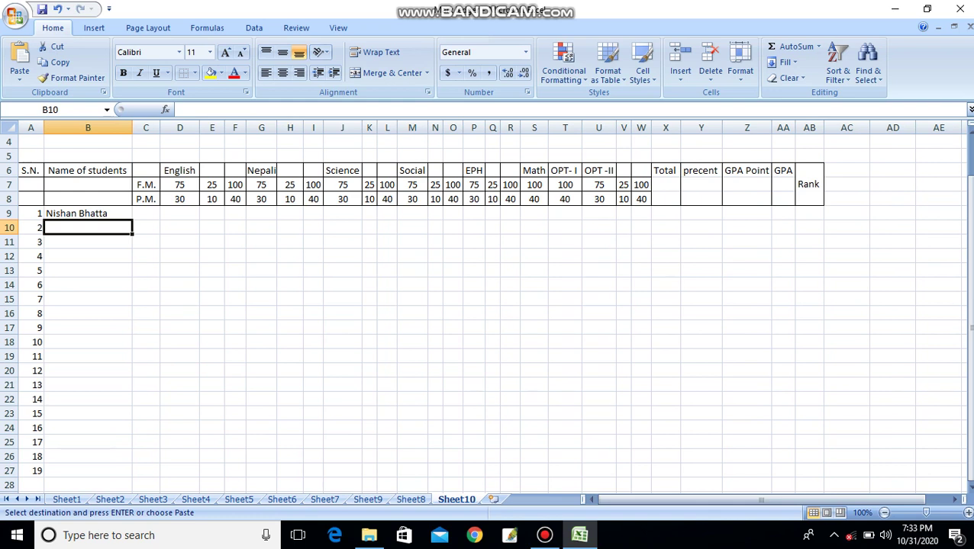
key("ctrl+v")
left_click(313, 342)
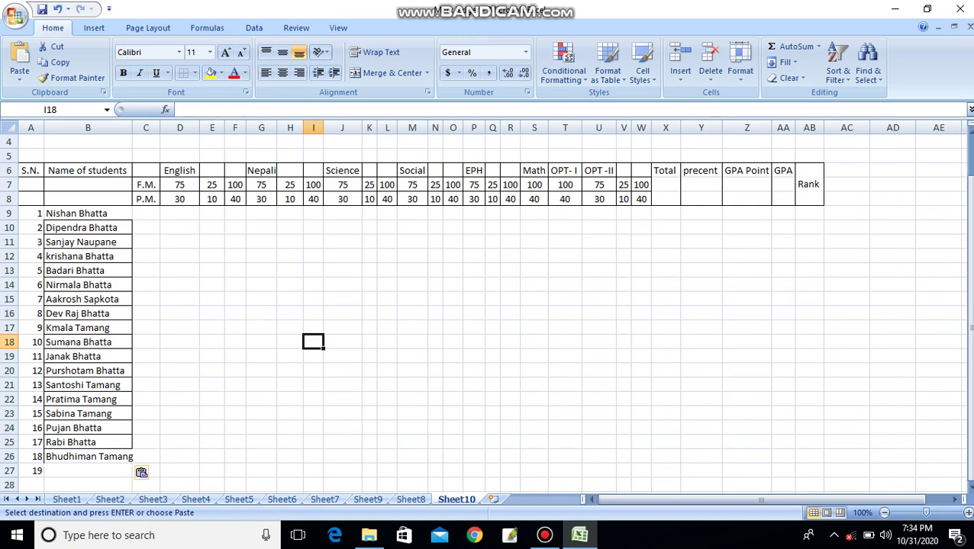
left_click(212, 242)
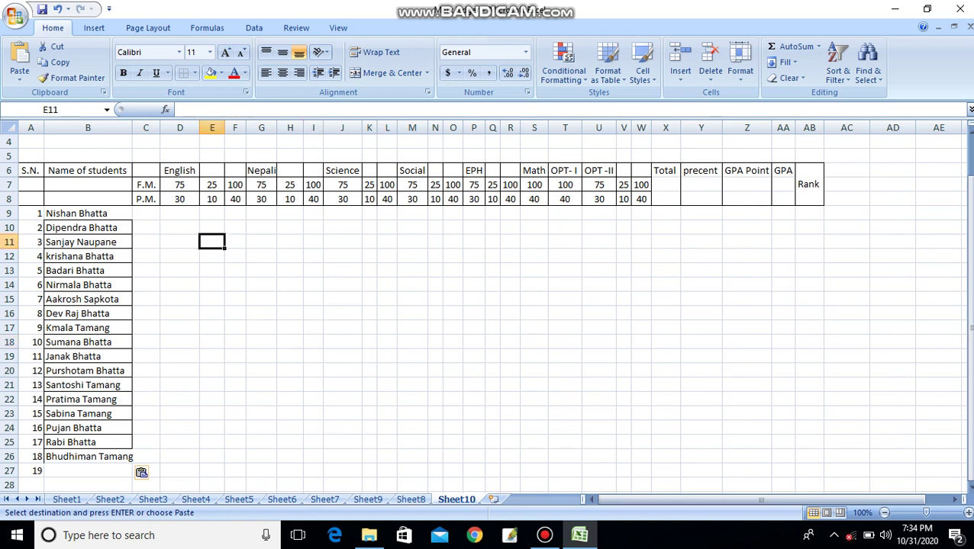
left_click(179, 228)
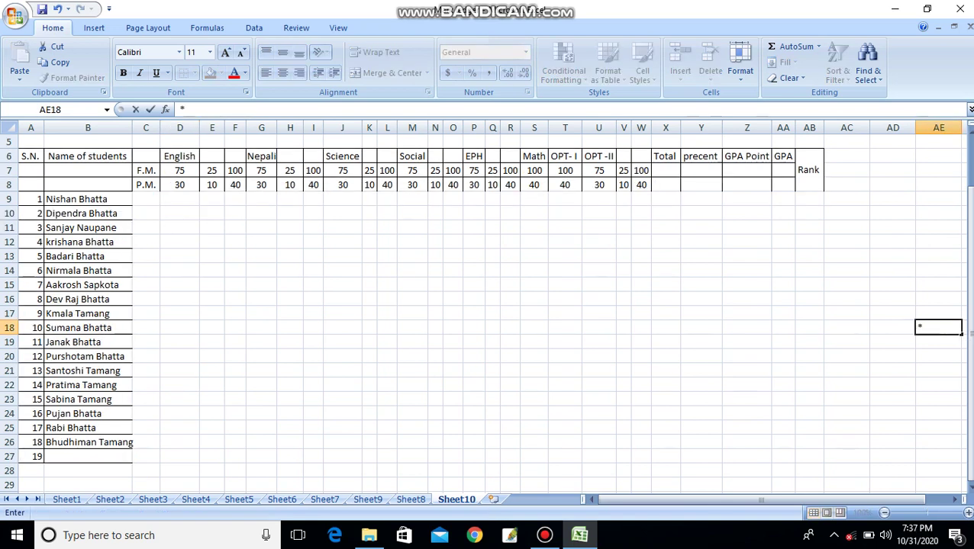
left_click(892, 184)
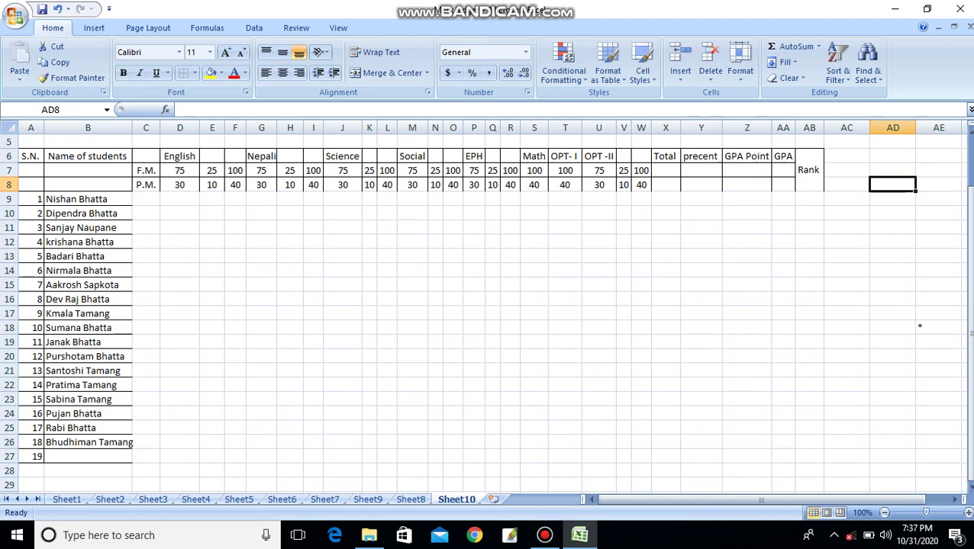
left_click(938, 328)
key("BackSpace")
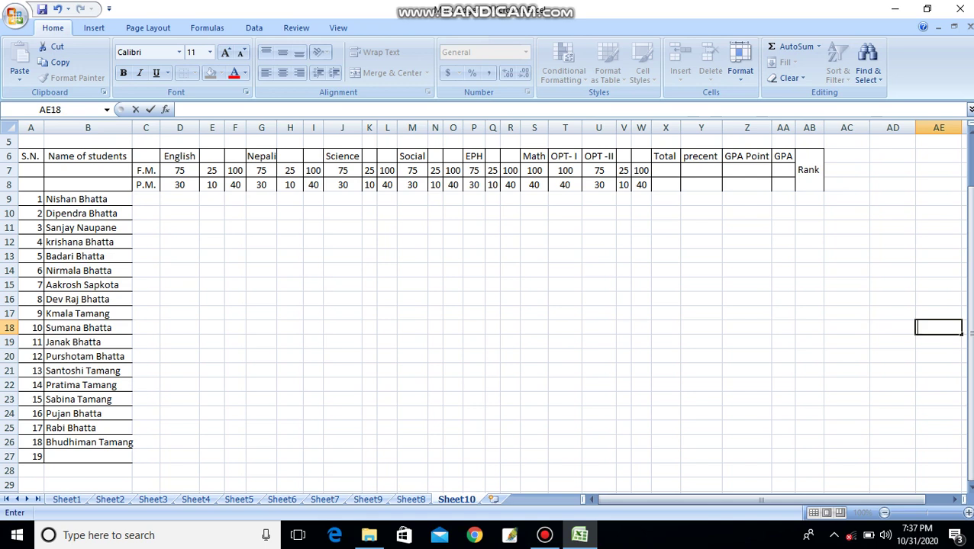
- Apply All Borders to the whole ledger table from A6 to AB28
left_click_drag(31, 156, 820, 476)
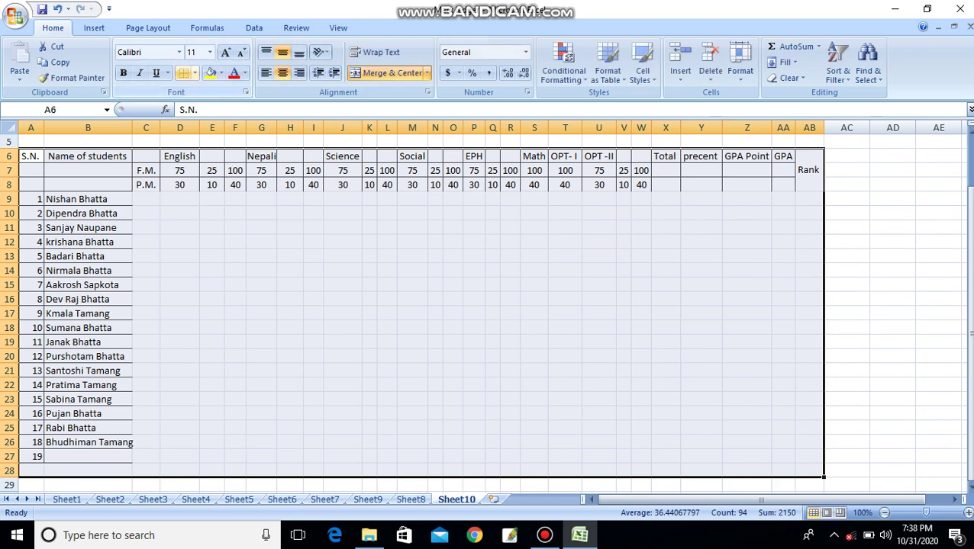
left_click(194, 72)
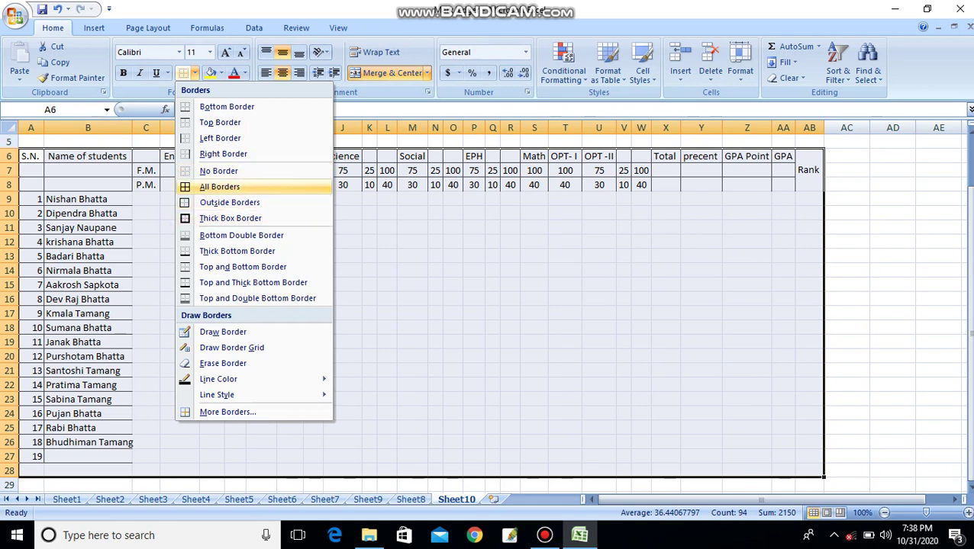
left_click(219, 186)
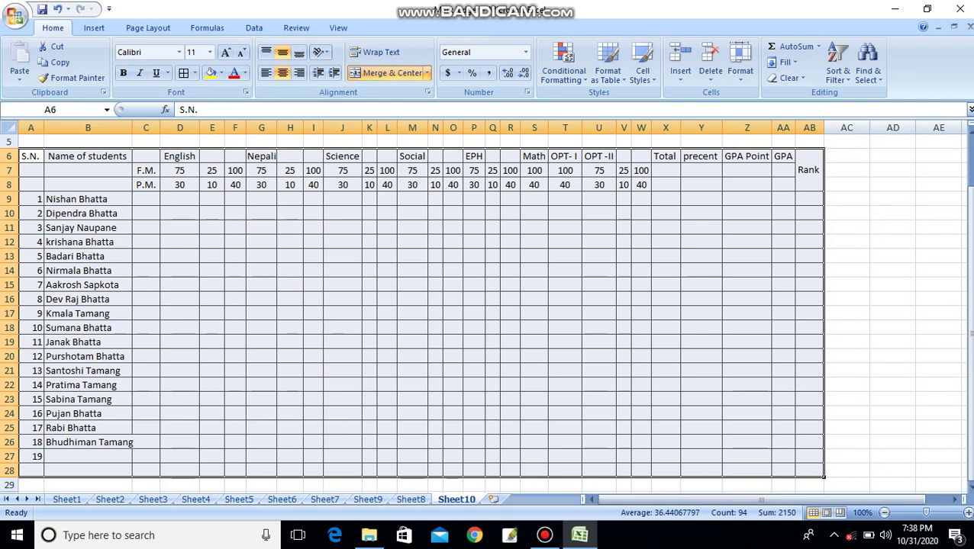
left_click(892, 256)
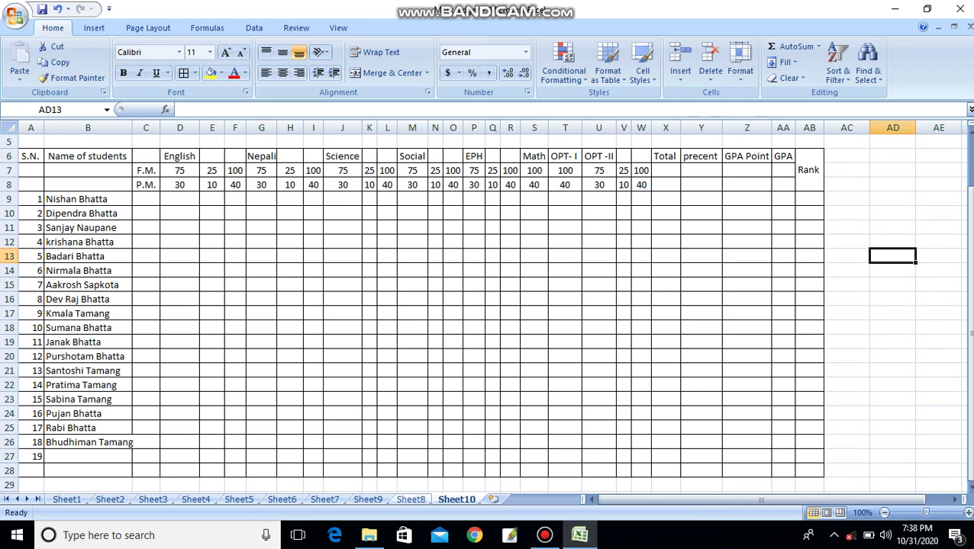
- Enter the first student's English marks, 60 in D9 and 24 in E9, then widen column B
key("ctrl+Page_Up")
key("ctrl+Page_Up")
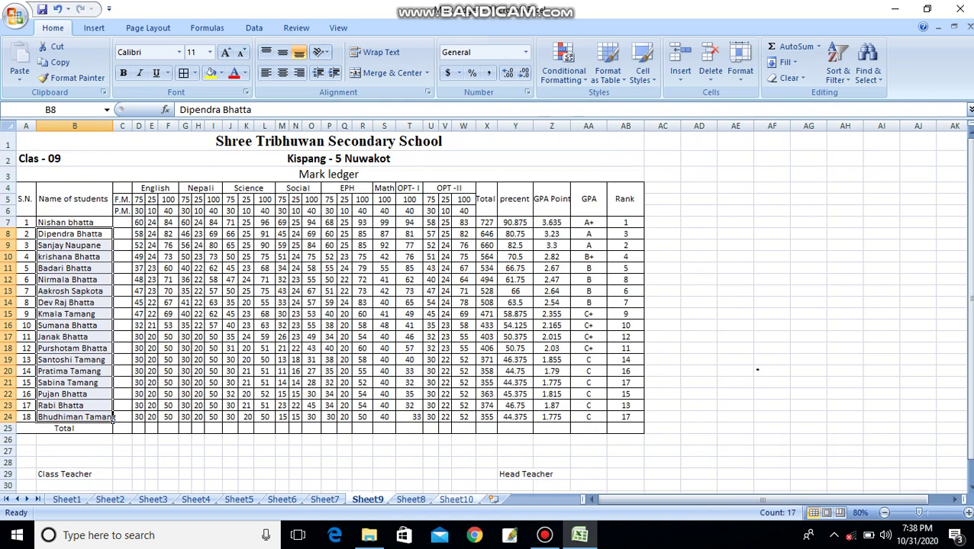
key("ctrl+Page_Down")
key("ctrl+Page_Down")
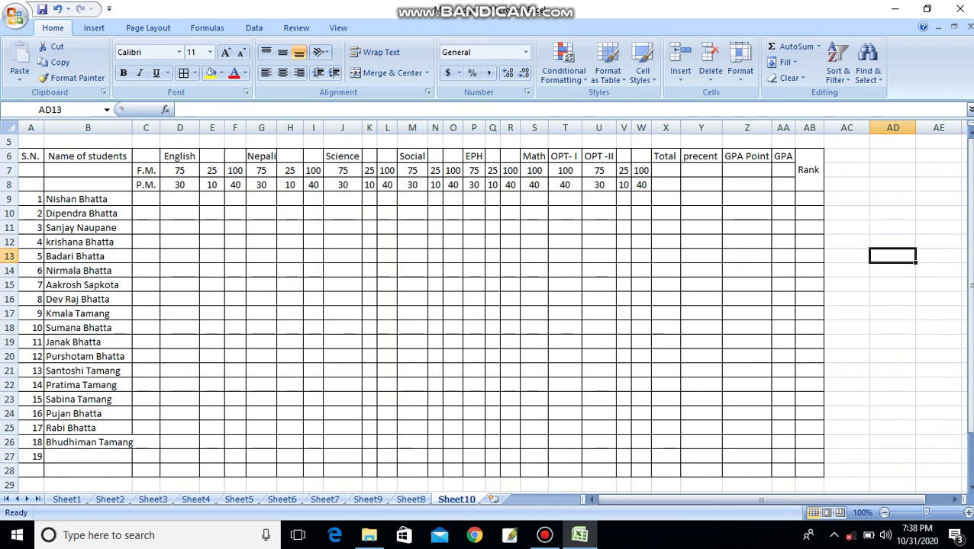
left_click(180, 199)
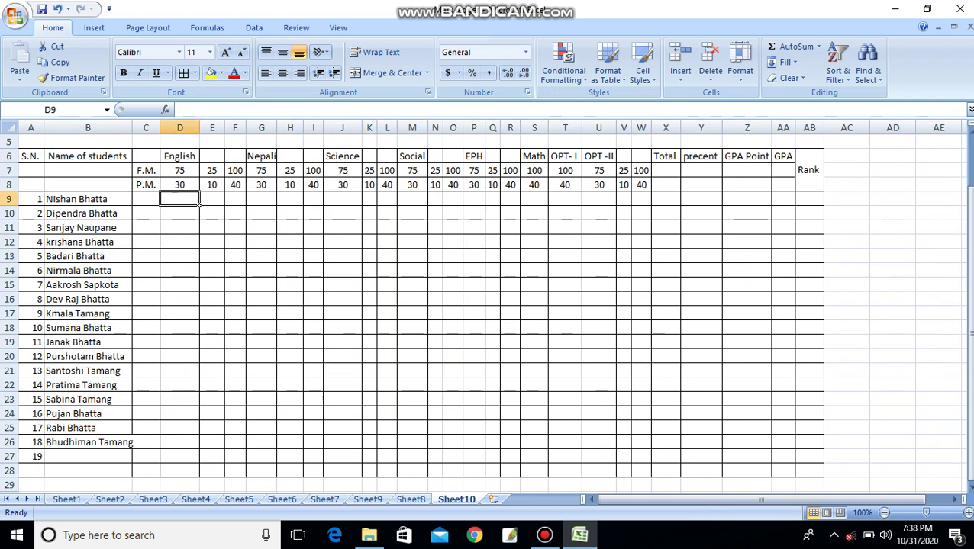
type("60")
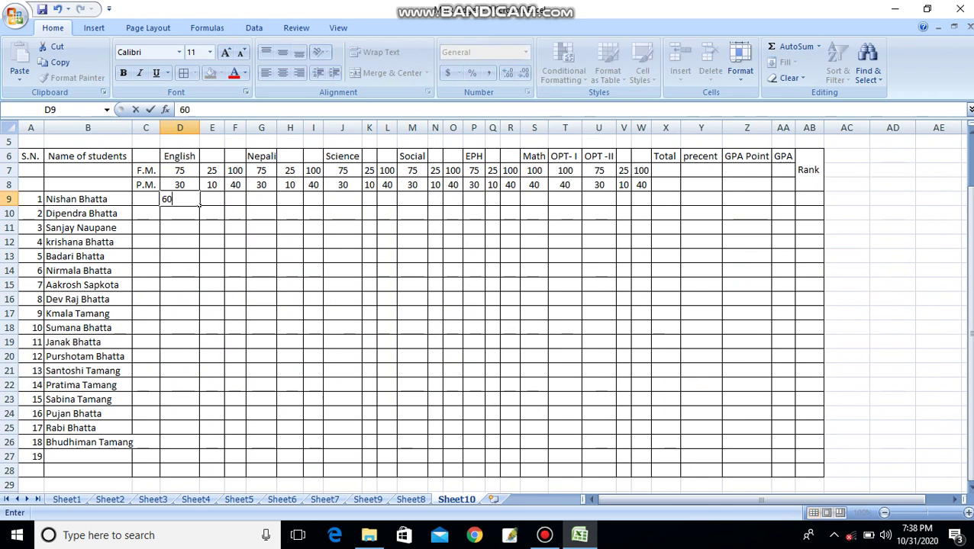
key("Tab")
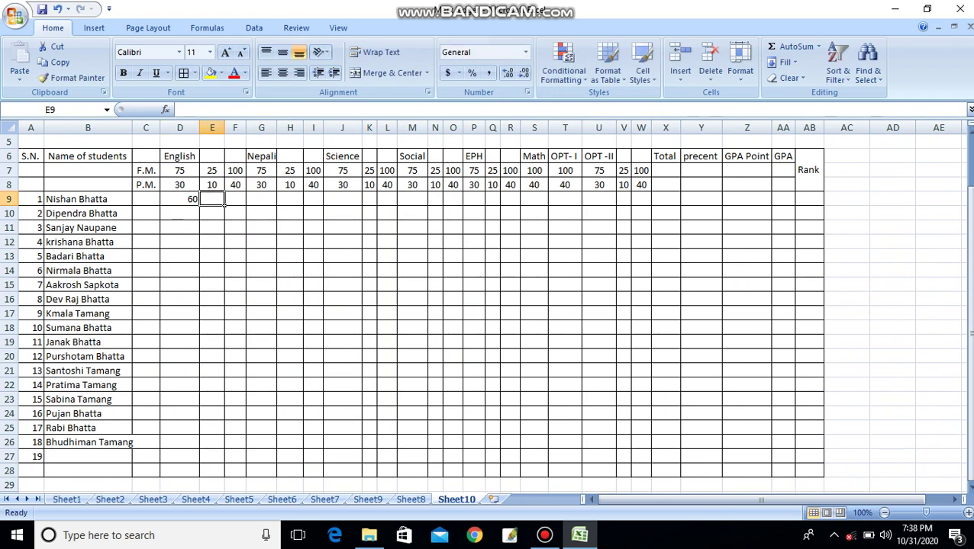
type("24")
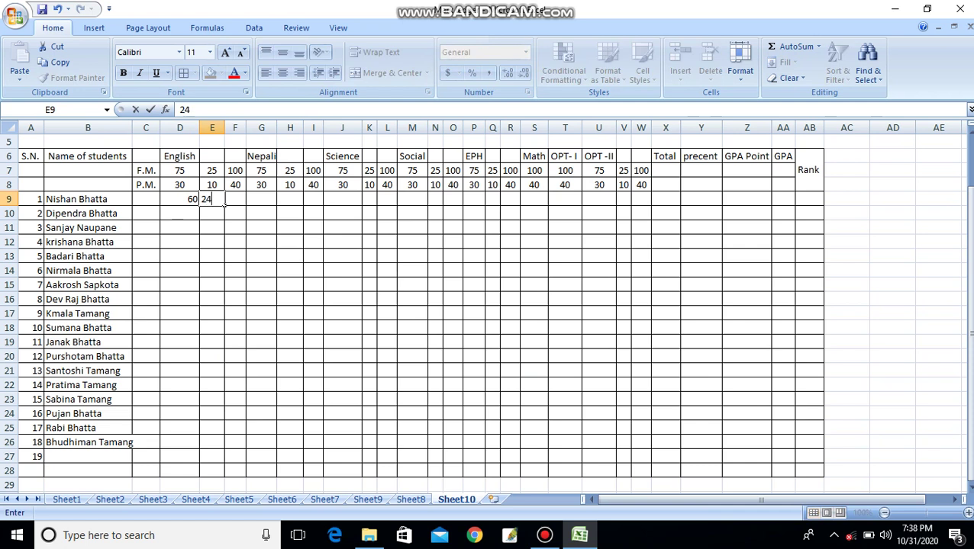
left_click(359, 258)
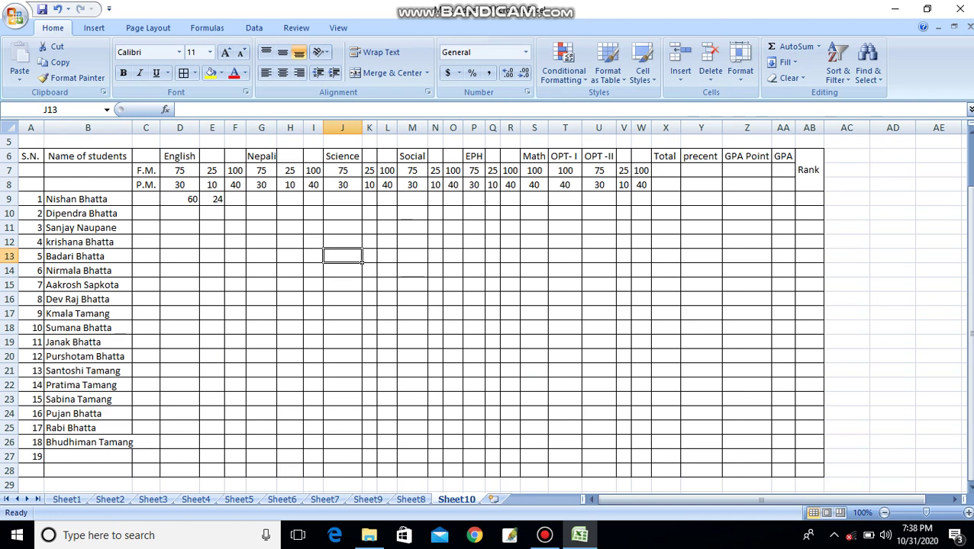
left_click_drag(131, 128, 138, 128)
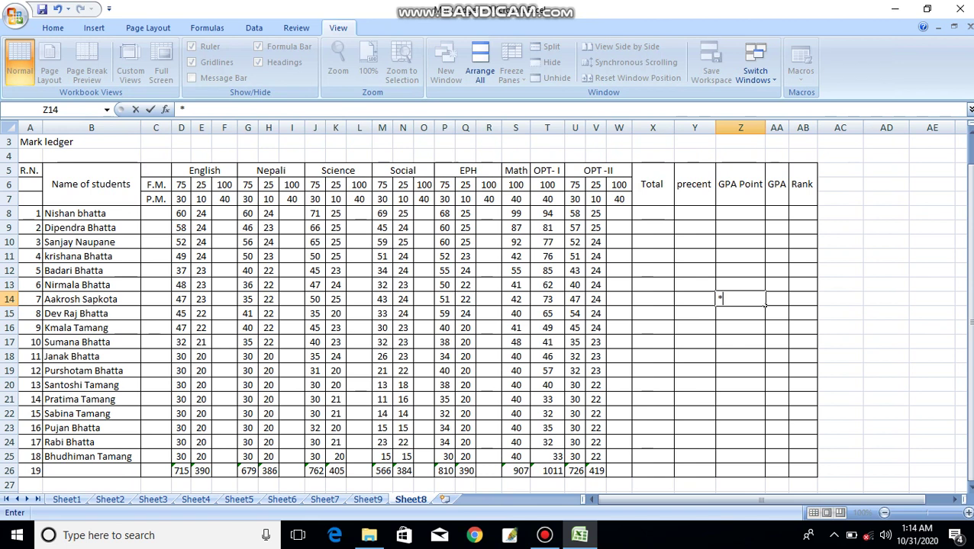
- Delete the stray asterisk from cell Z14 on the Sheet8 ledger
key("BackSpace")
left_click(839, 328)
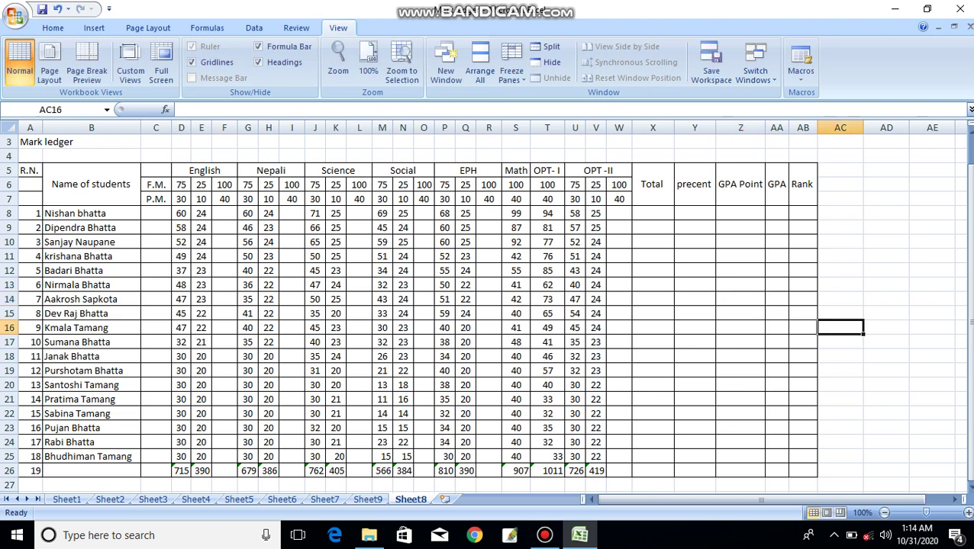
left_click(652, 342)
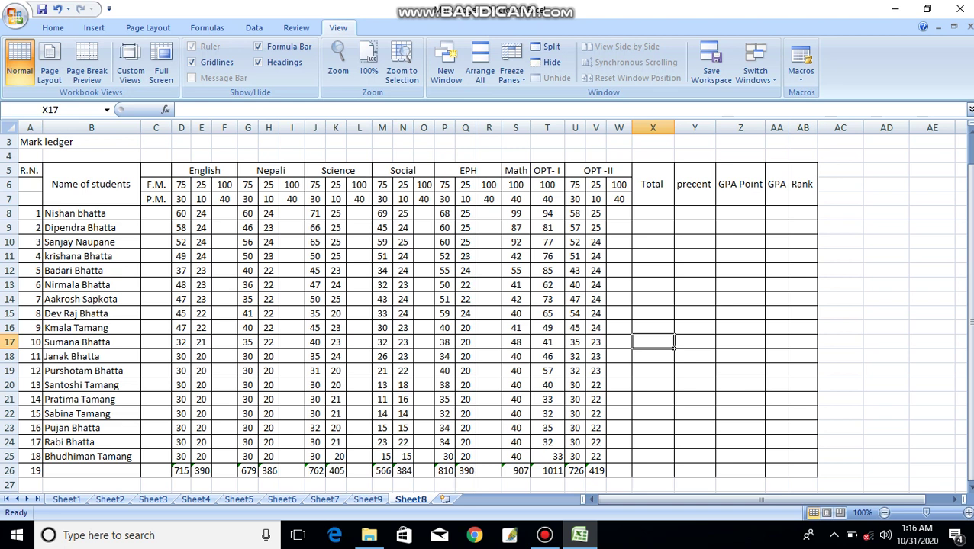
left_click(225, 214)
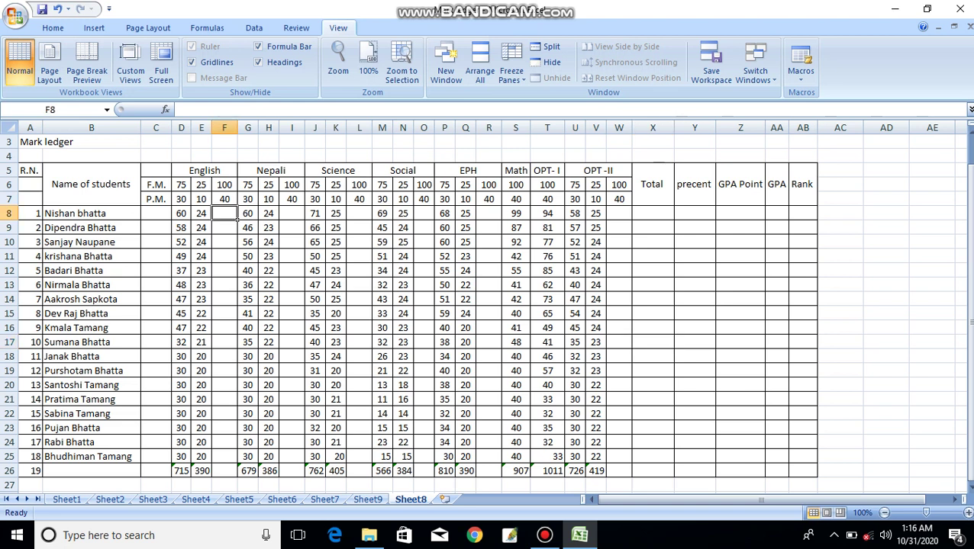
- Enter the English total formula =D8+E8 in F8
type("=")
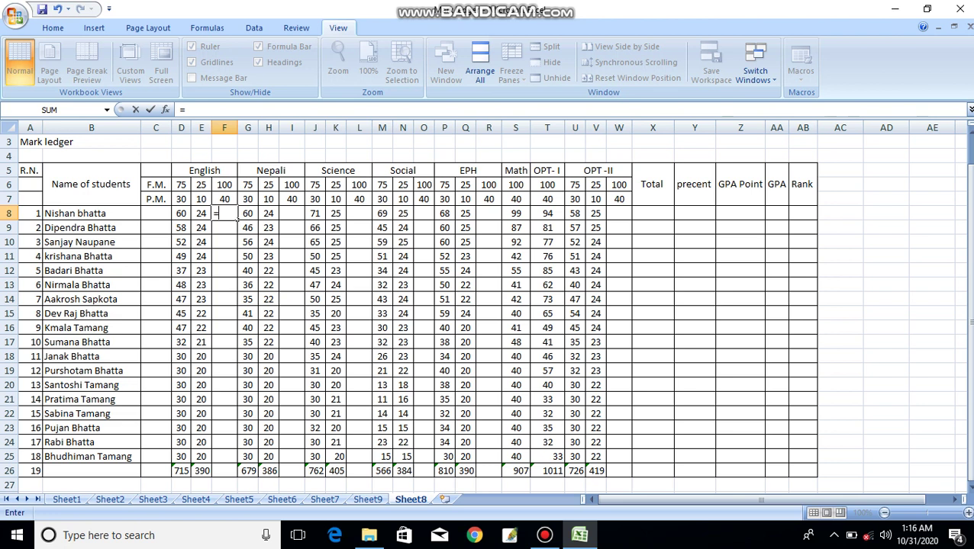
left_click(181, 214)
type("+")
left_click(202, 214)
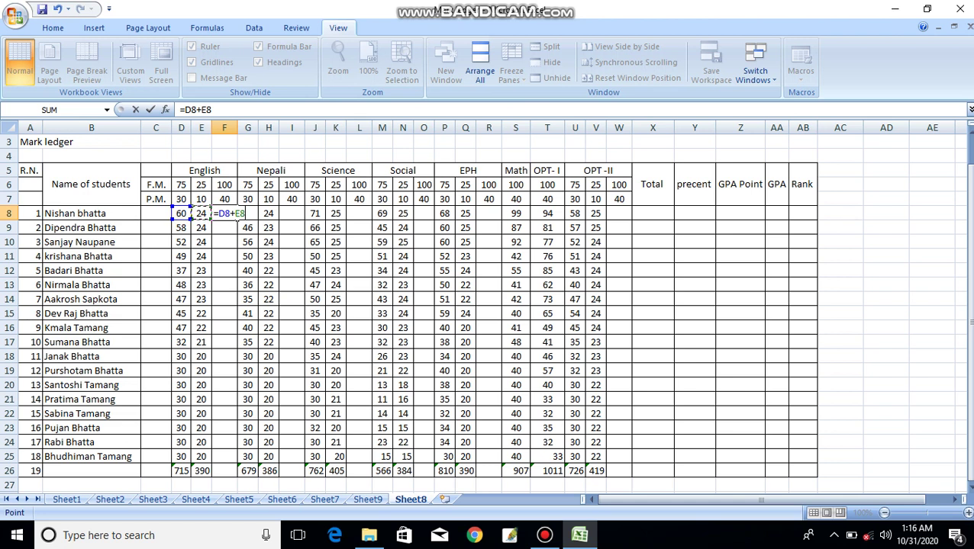
key("Return")
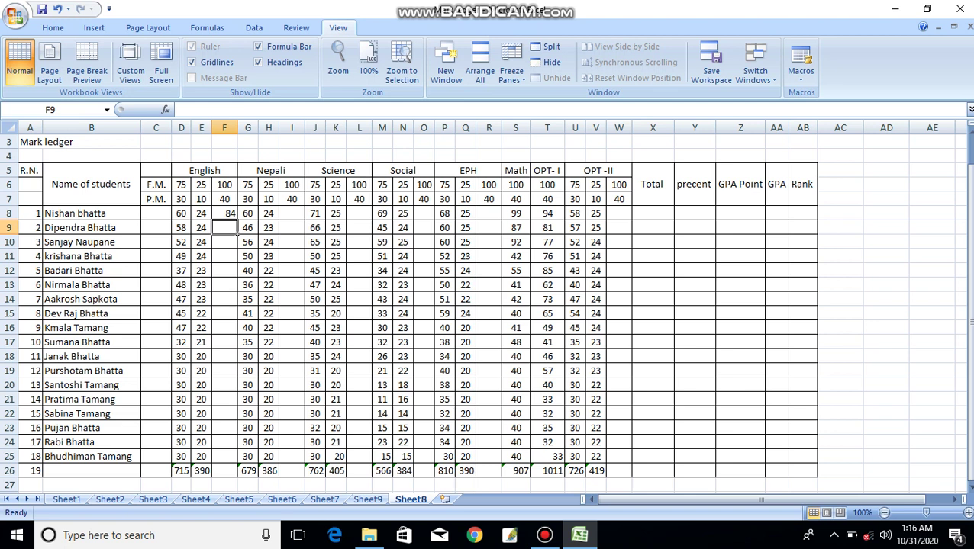
- Fill the English total formula down from F8 to F25
left_click(224, 214)
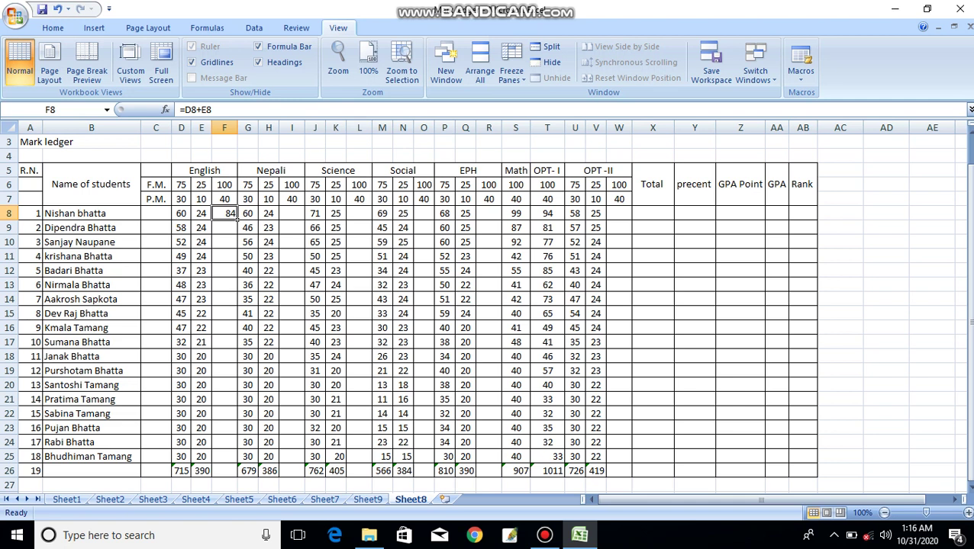
left_click_drag(237, 219, 234, 459)
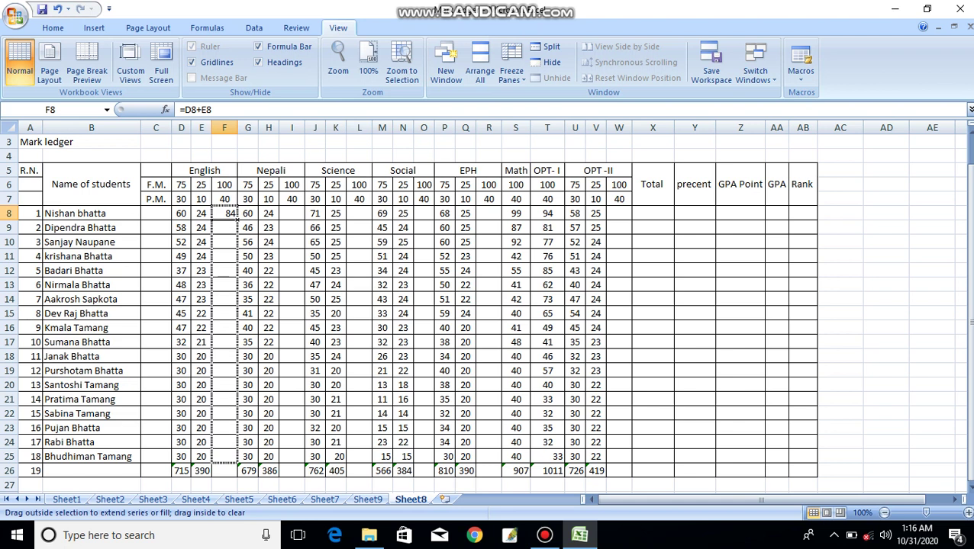
left_click_drag(233, 460, 234, 460)
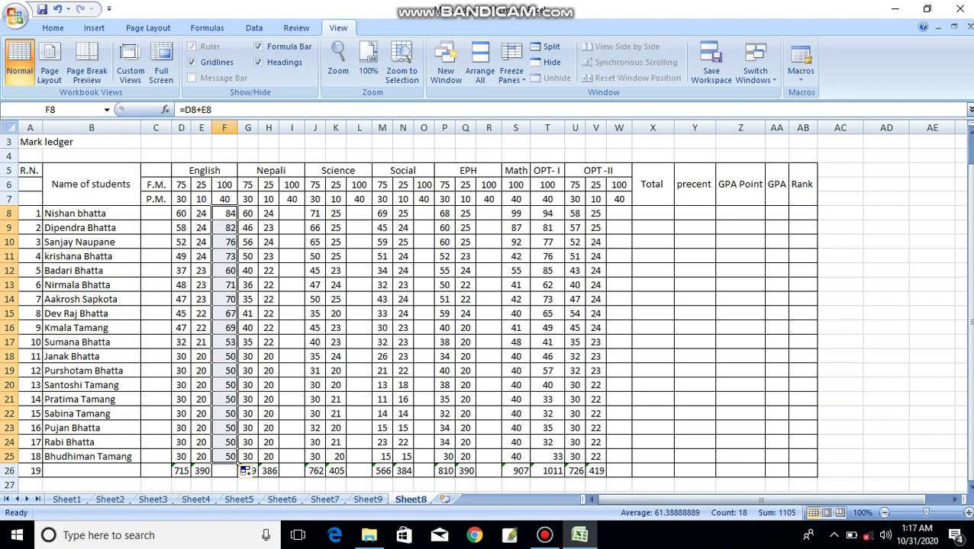
left_click(292, 213)
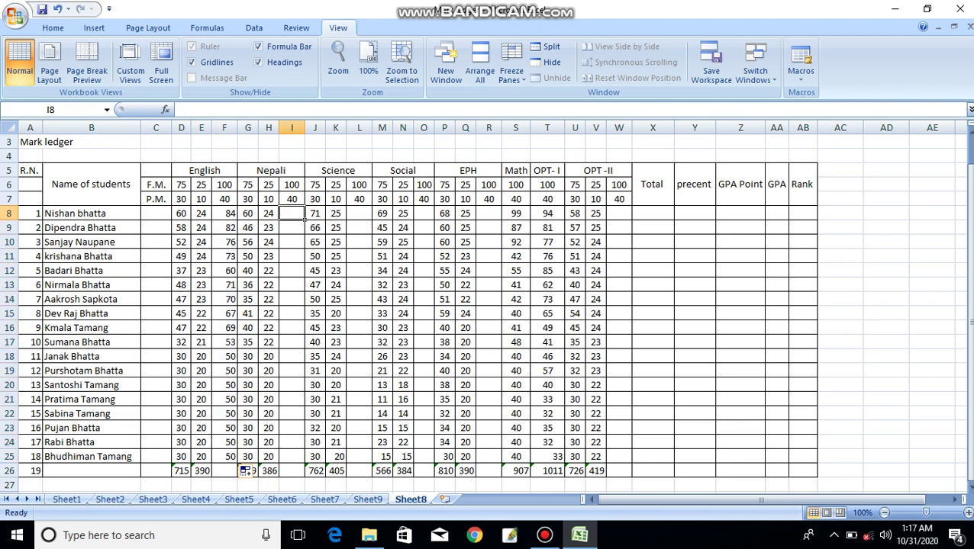
- Attempt a Nepali total in I8, then discard the formula broken by a trailing plus
type("=")
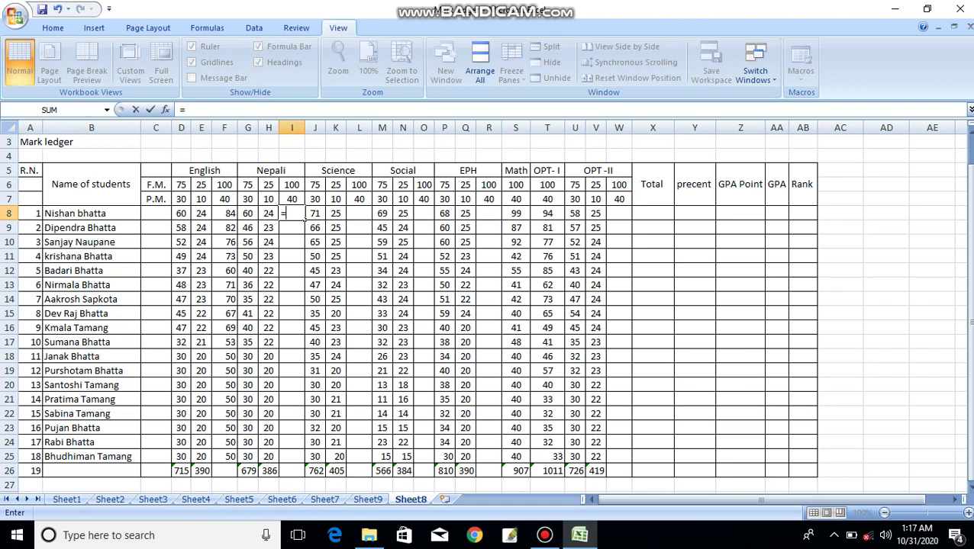
key("Left")
key("Left")
type("+")
key("Left")
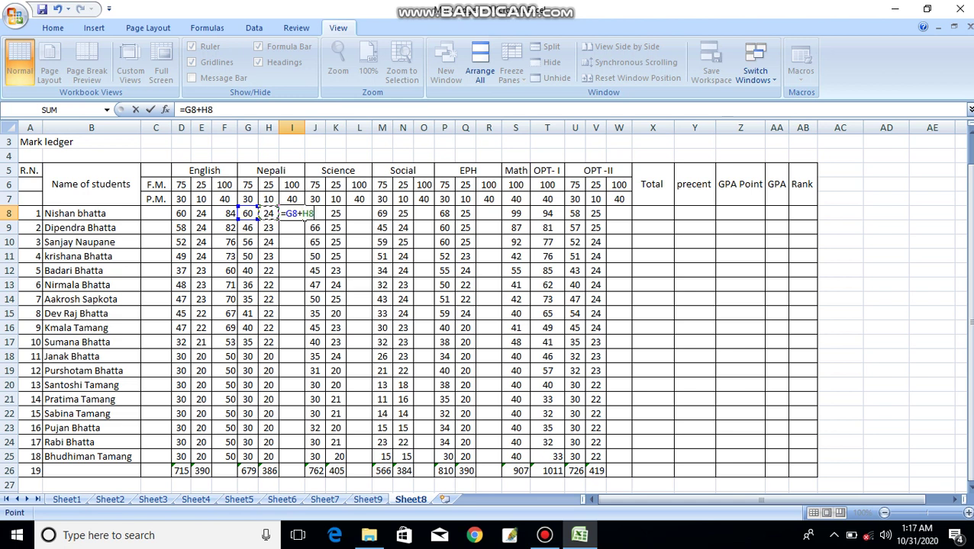
type("+")
key("Return")
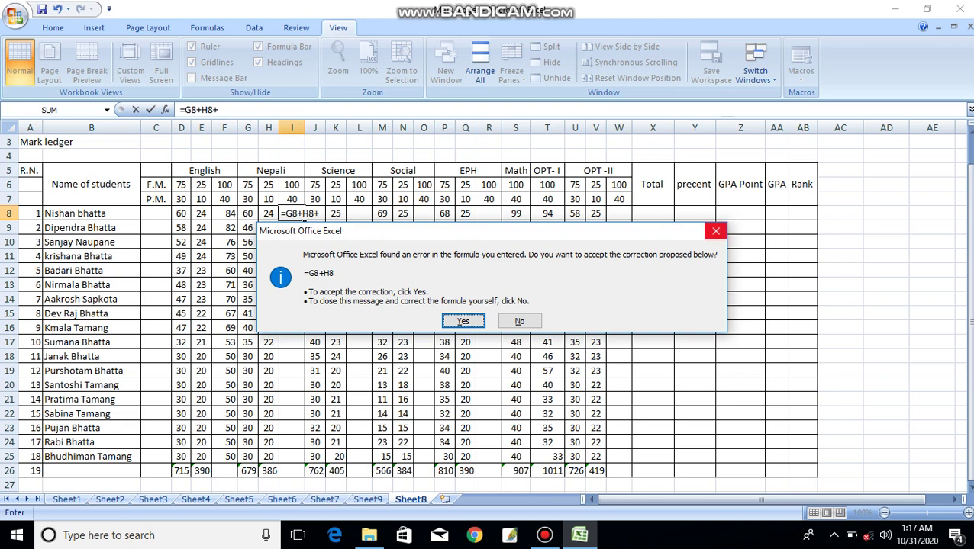
left_click(716, 230)
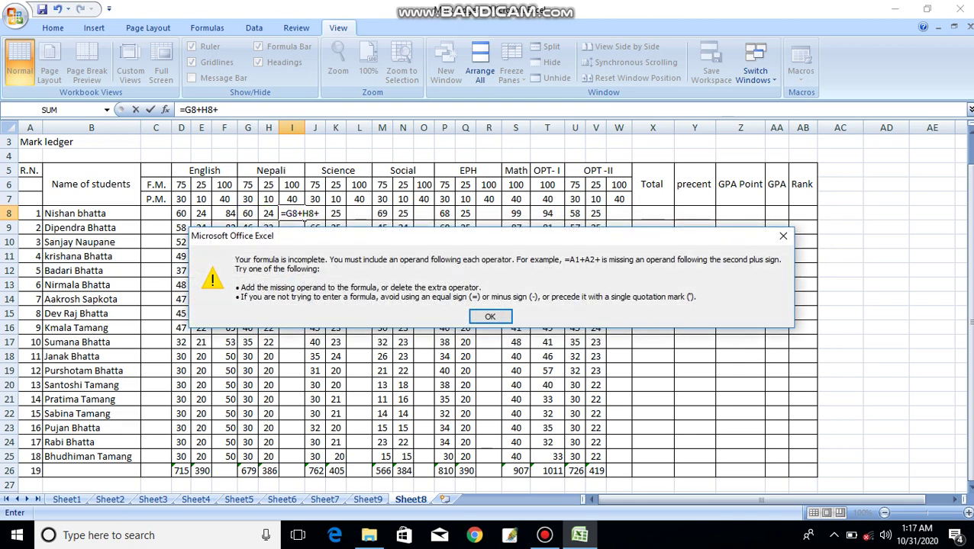
left_click(782, 235)
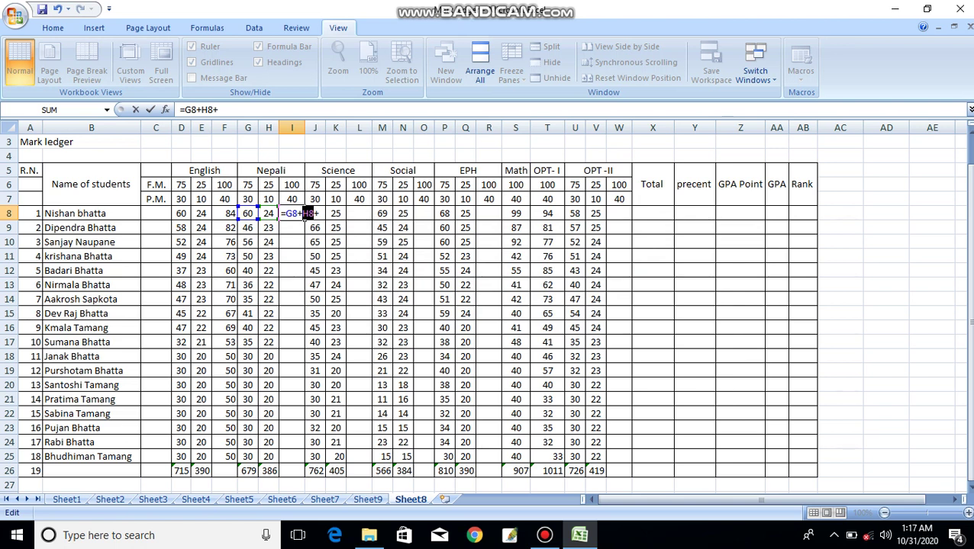
key("BackSpace")
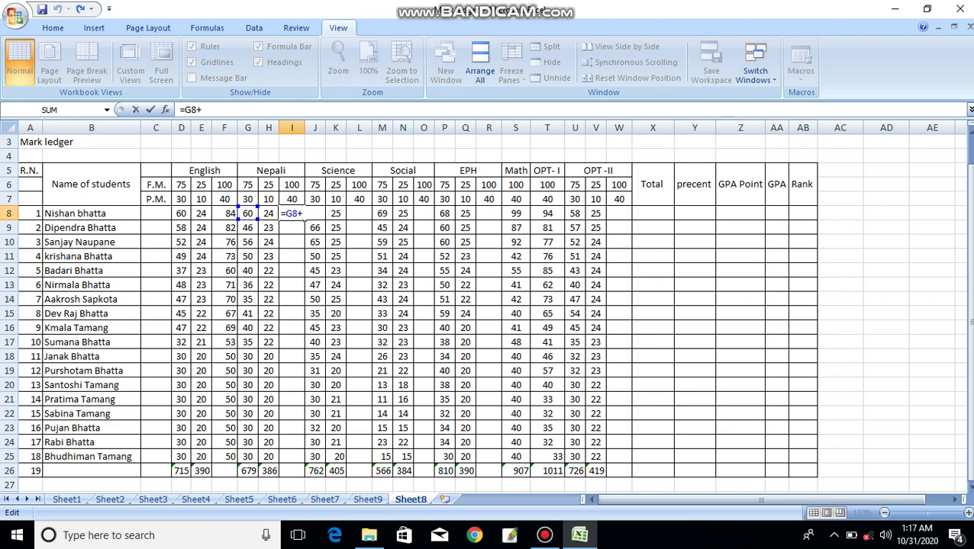
key("BackSpace")
key("BackSpace")
key("BackSpace")
key("BackSpace")
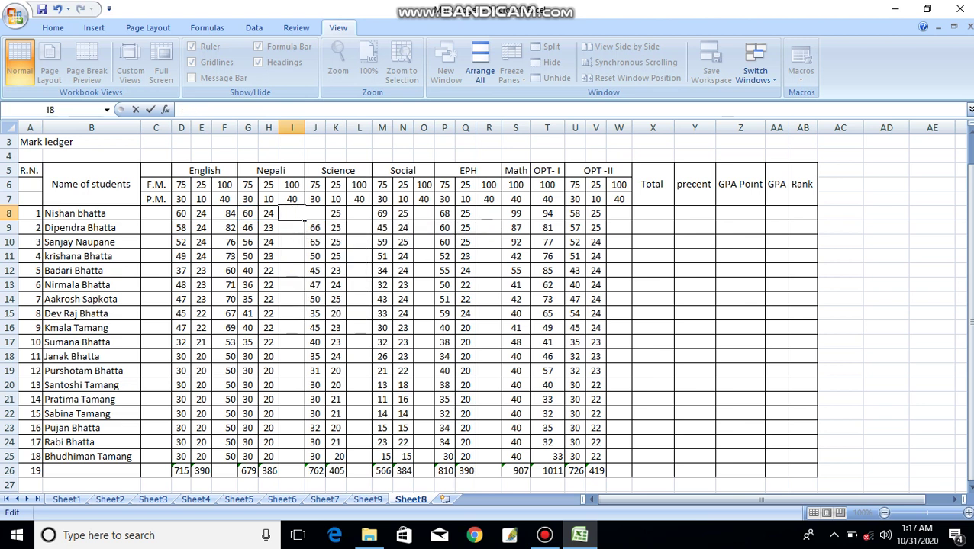
left_click(292, 299)
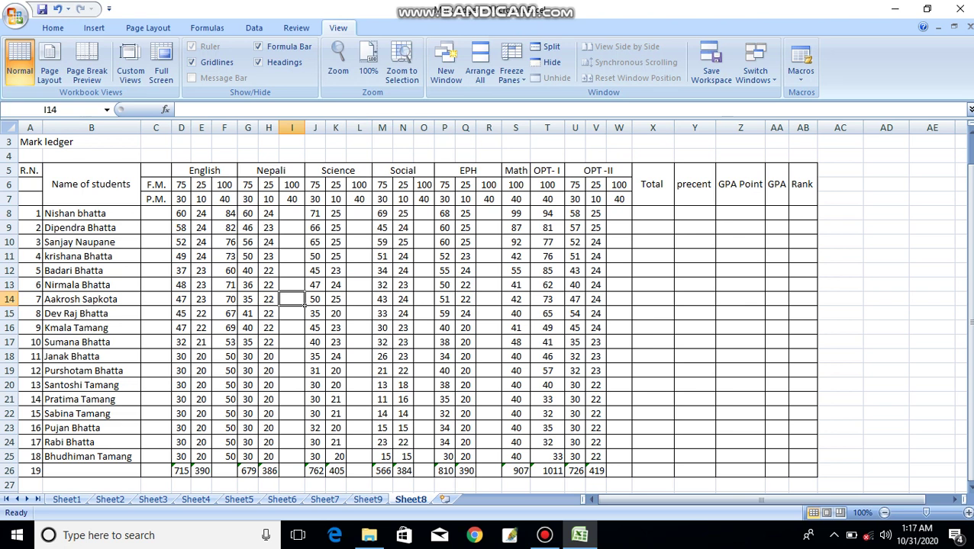
- Enter =G8+H8 in I8, giving 84, and fill it down to I25
left_click(292, 213)
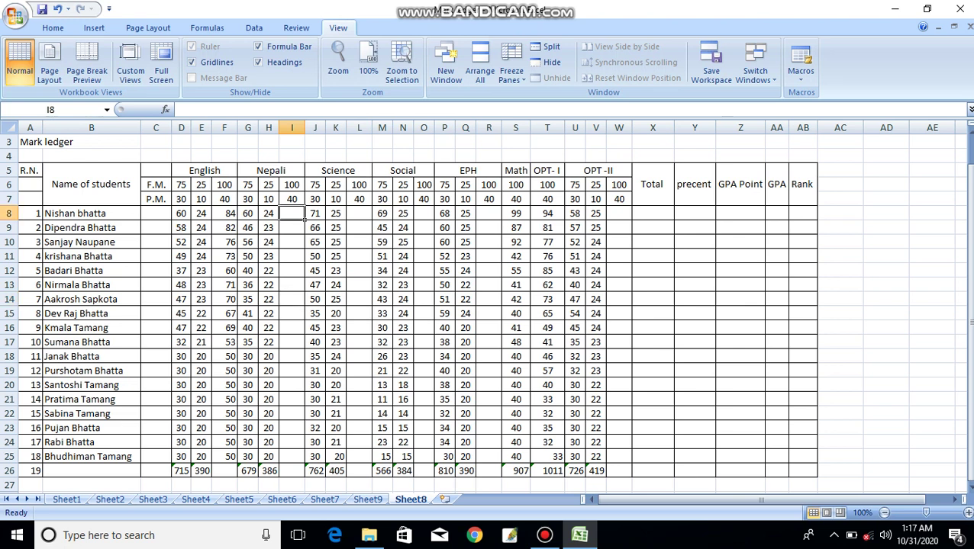
type("=")
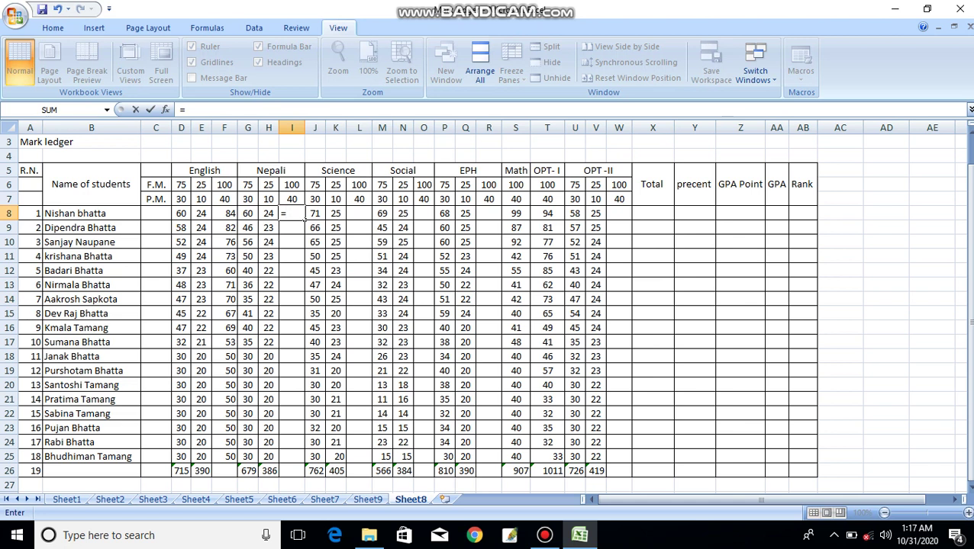
key("Left")
key("Left")
type("+")
key("Left")
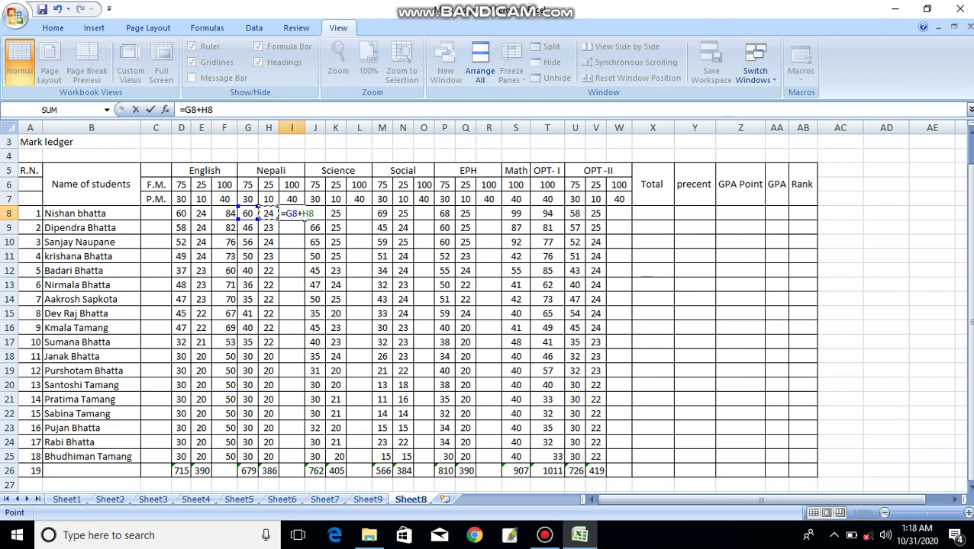
key("Return")
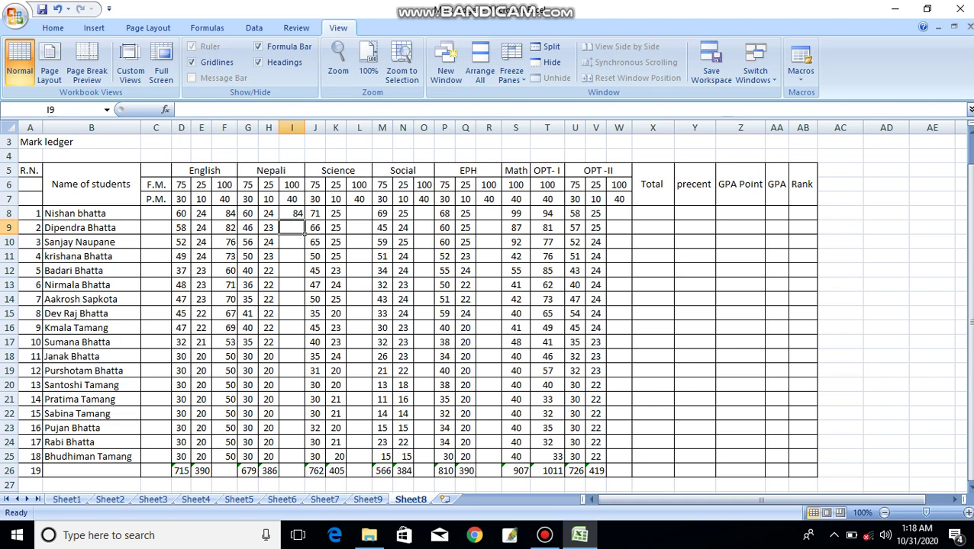
left_click(291, 213)
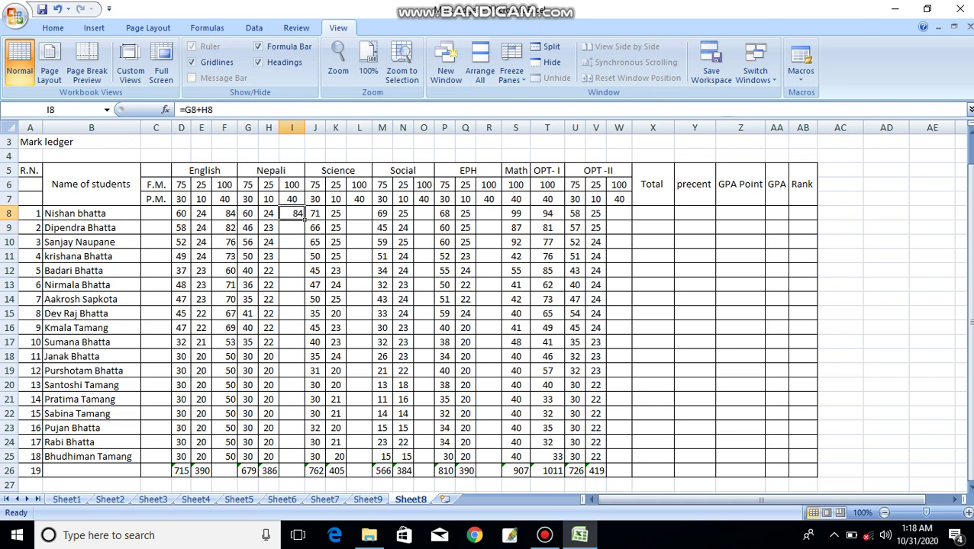
left_click_drag(304, 219, 299, 463)
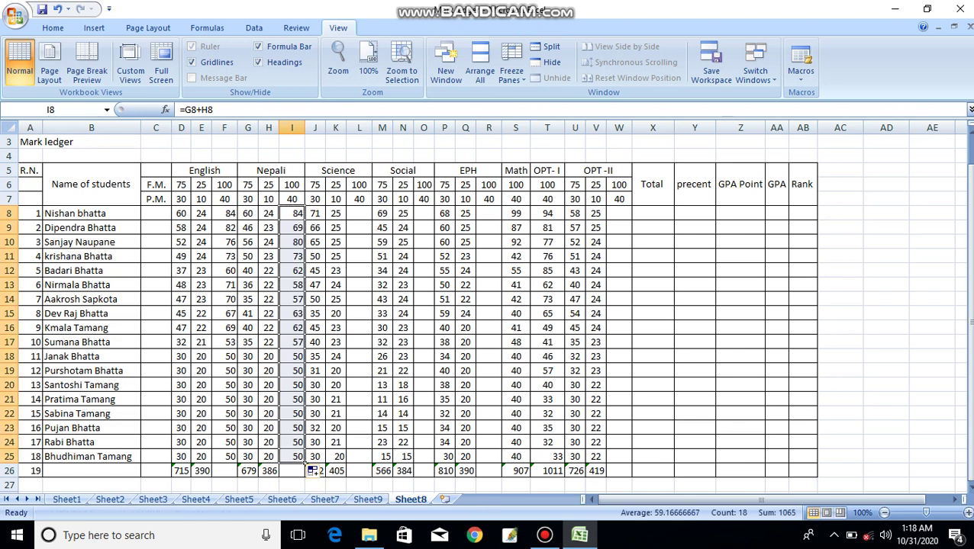
- Enter =J8+K8 in L8 for a first Science total of 96
left_click(368, 217)
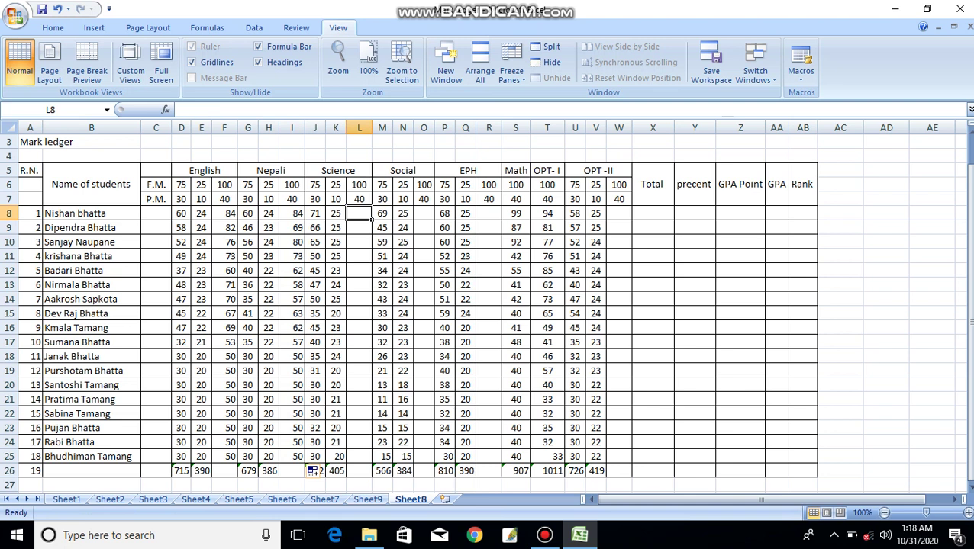
type("=")
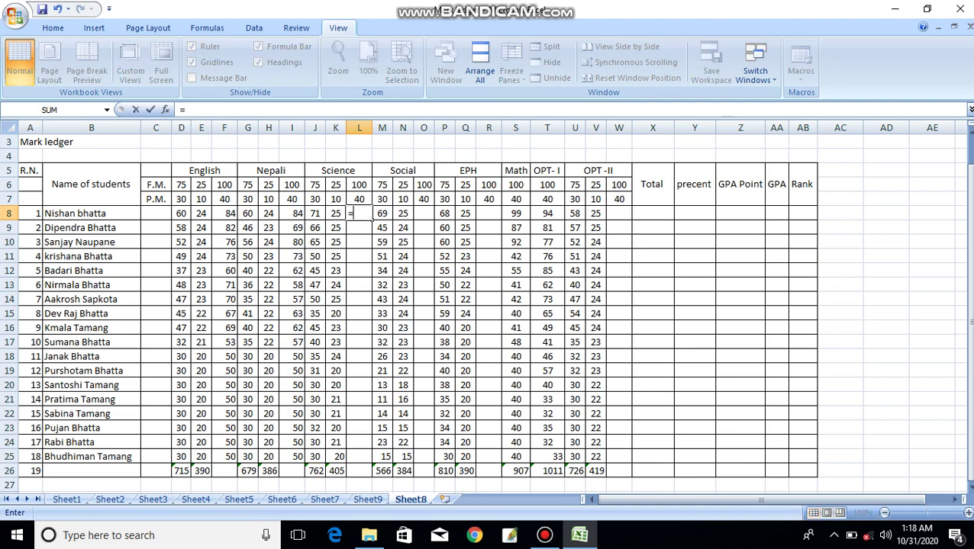
left_click(312, 213)
type("+")
key("Left")
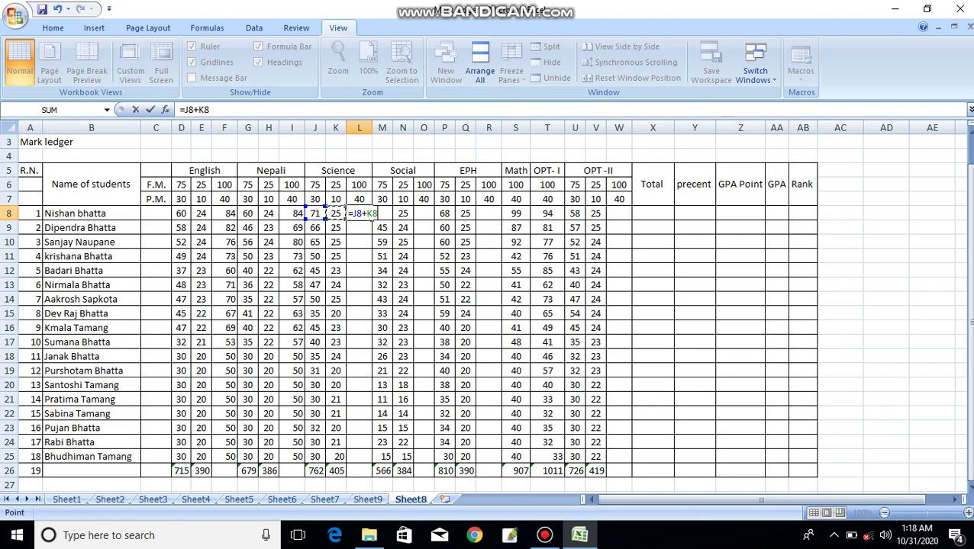
key("Return")
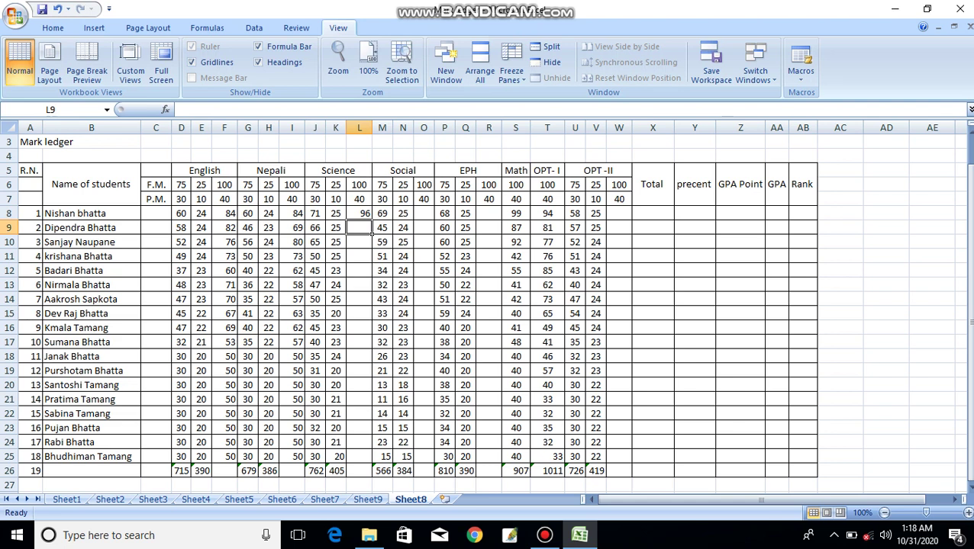
- Fill the Science total formula down from L8 to L25
left_click(370, 215)
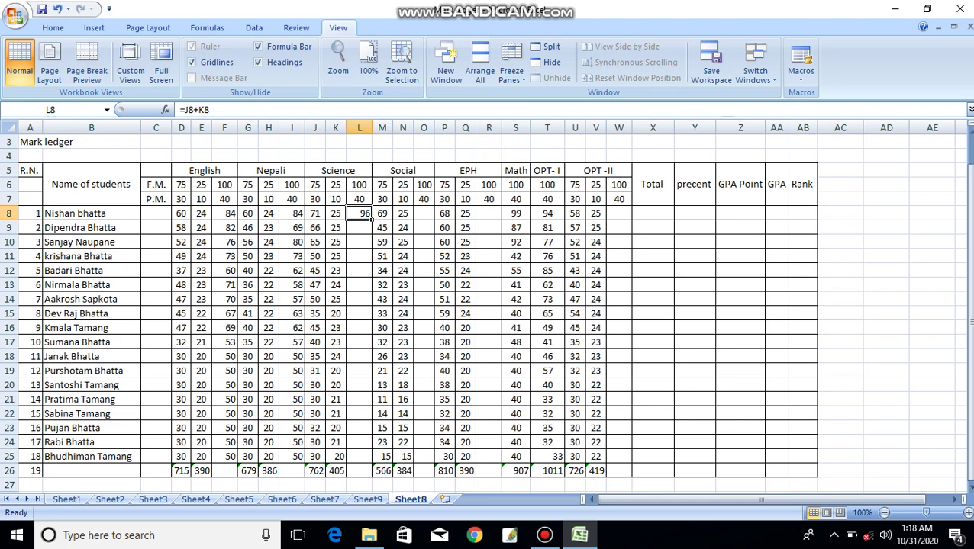
left_click_drag(372, 216, 372, 461)
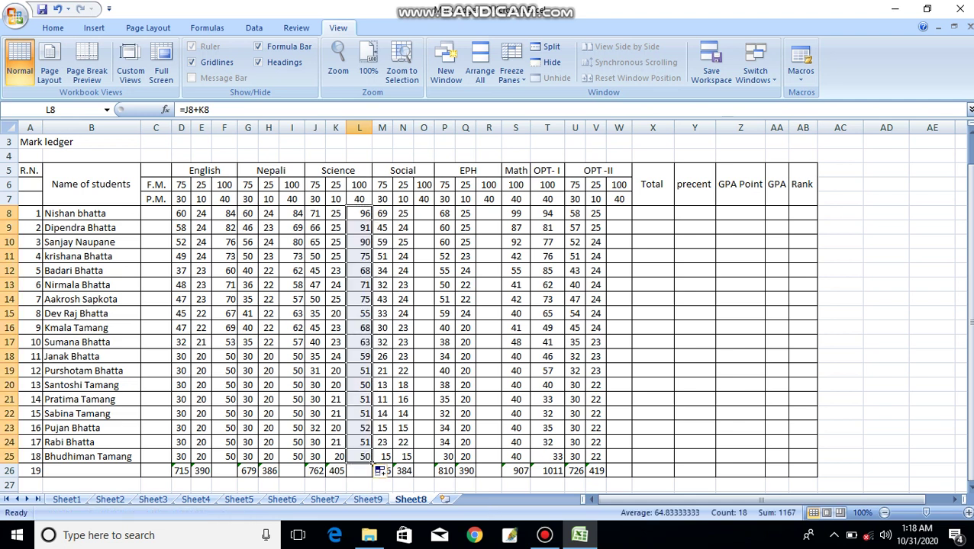
left_click(424, 213)
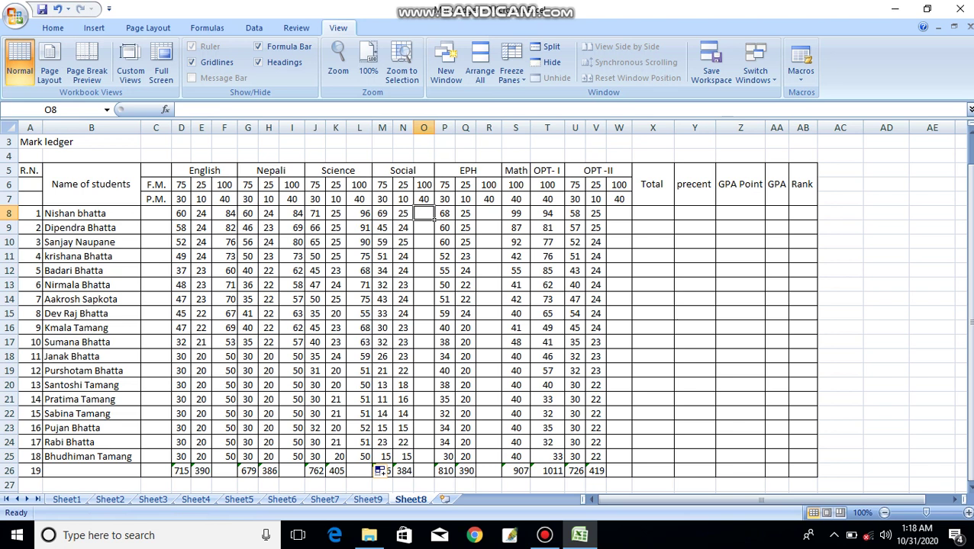
- Start a Social total formula in O8, then abandon it
type("=")
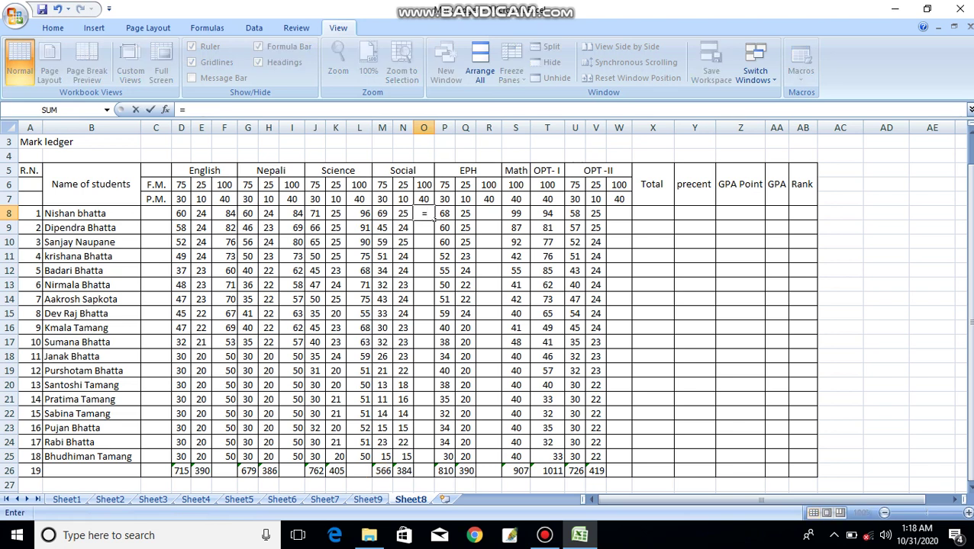
key("Left")
key("Left")
type("+")
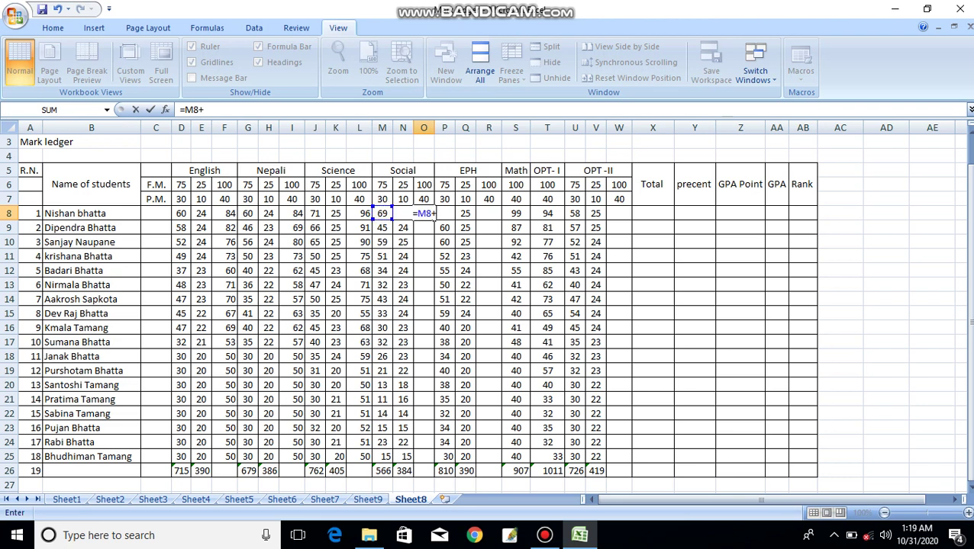
key("BackSpace")
key("BackSpace")
key("BackSpace")
key("BackSpace")
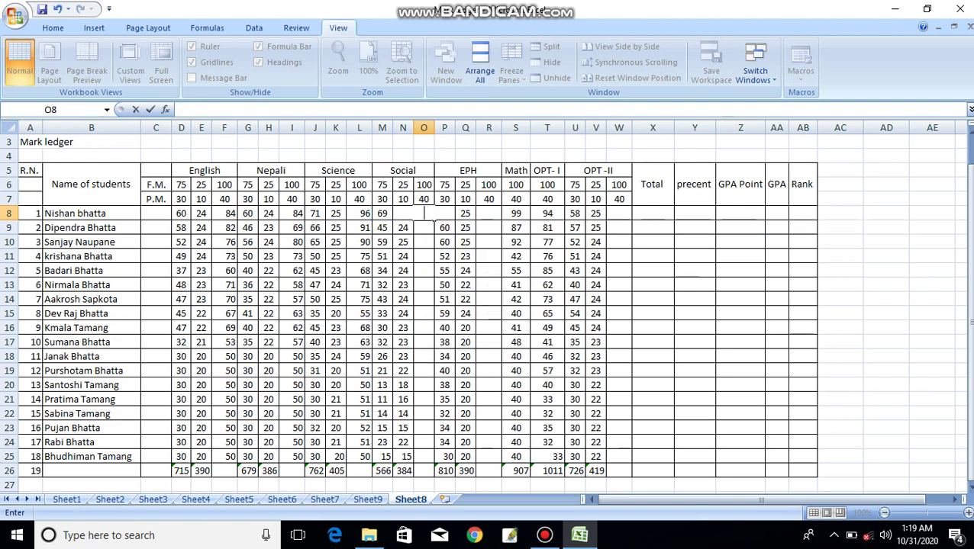
left_click(424, 256)
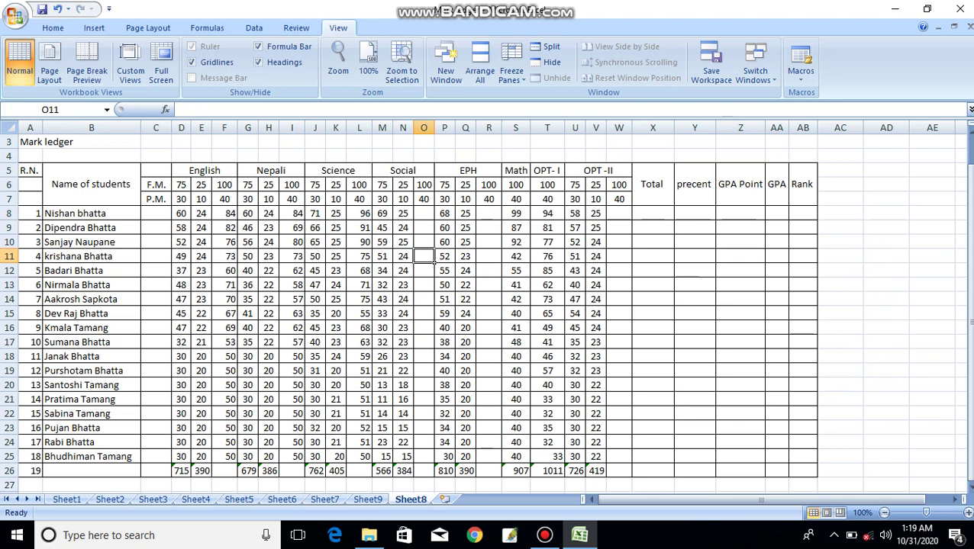
- Enter the Social total formula =N8+M8 in O8
left_click(423, 214)
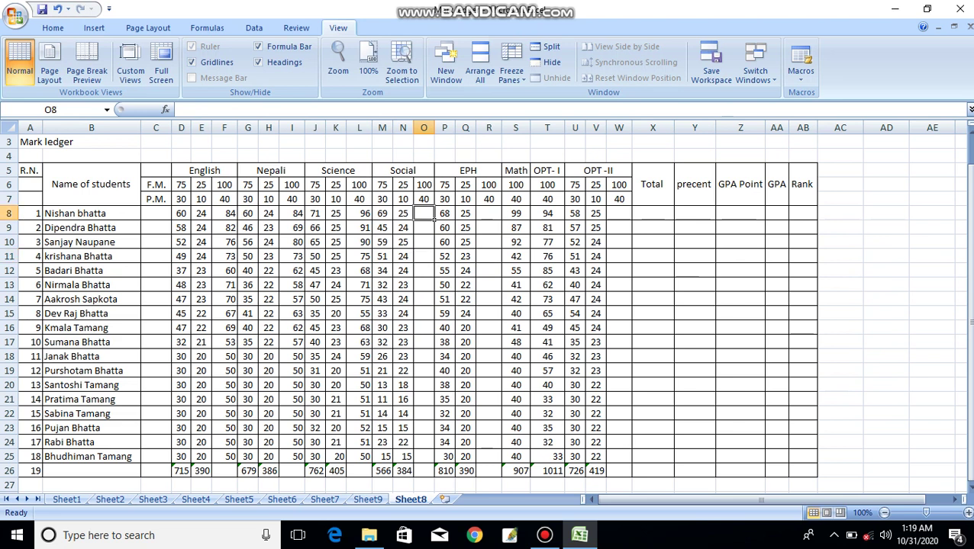
type("=")
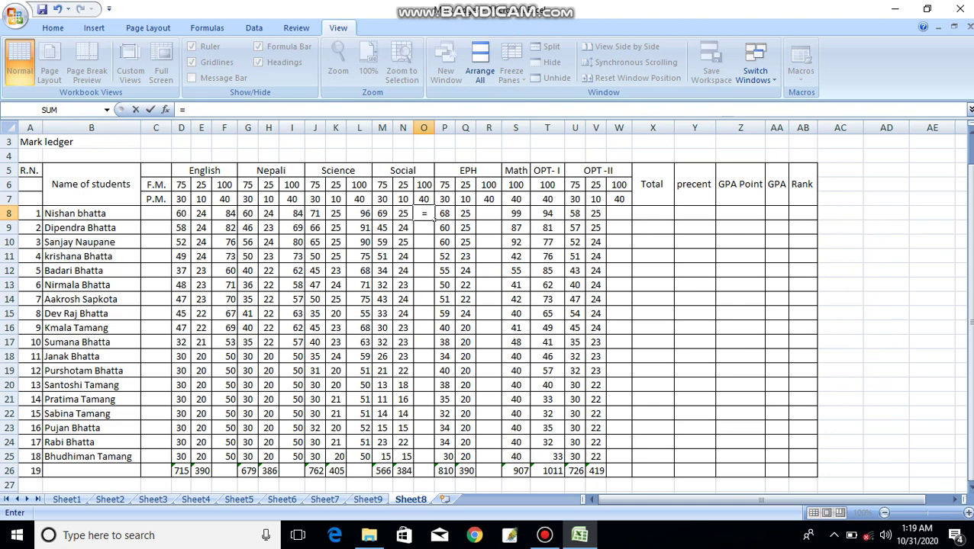
key("Left")
type("+")
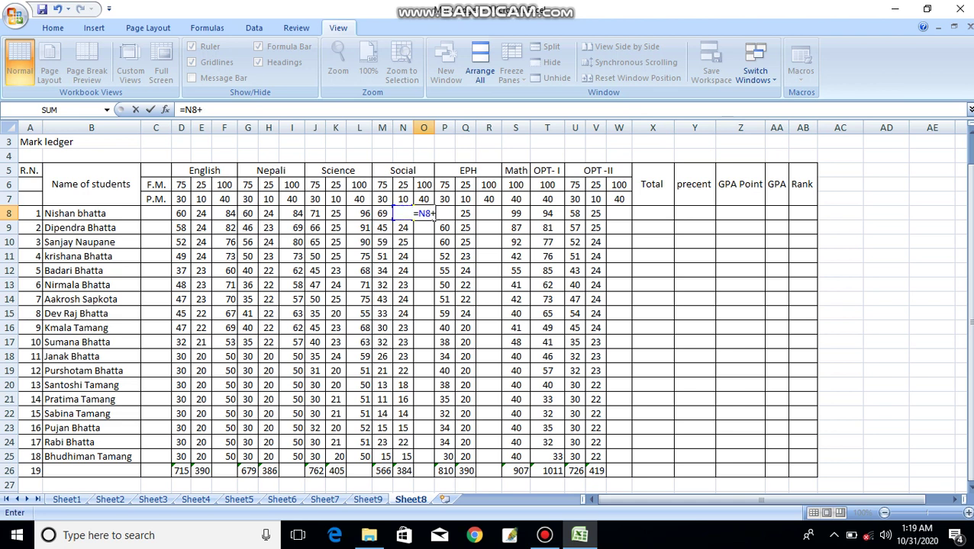
key("Left")
key("Left")
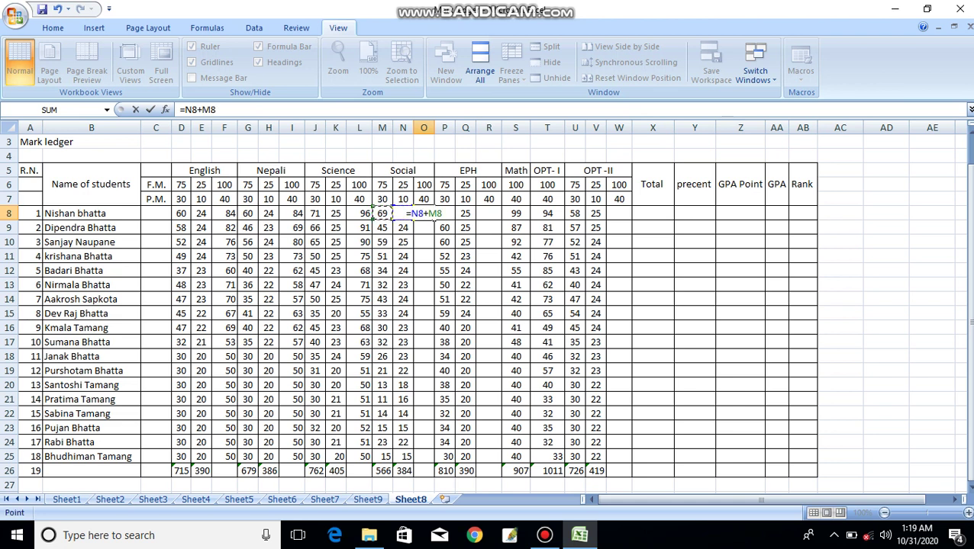
key("Return")
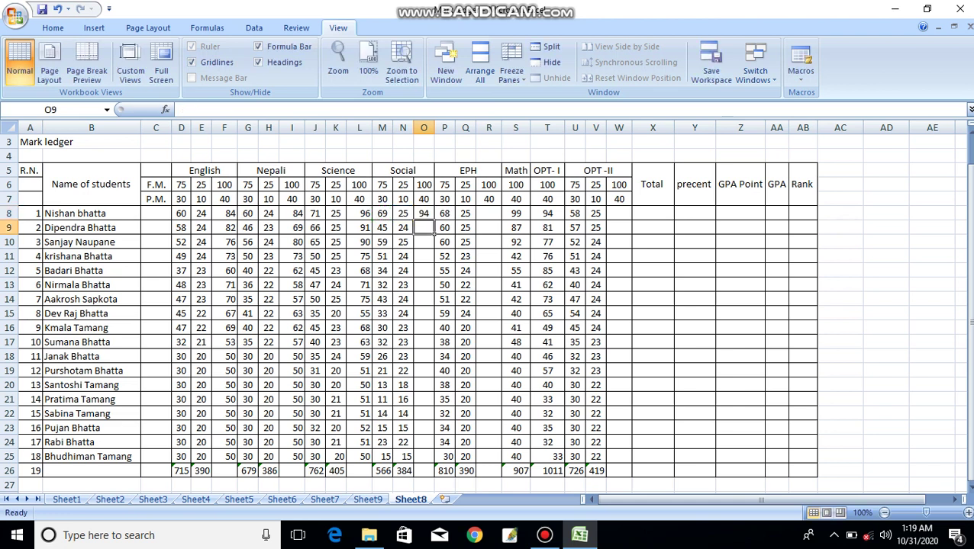
- Fill the Social total formula down from O8 to O25
left_click(429, 216)
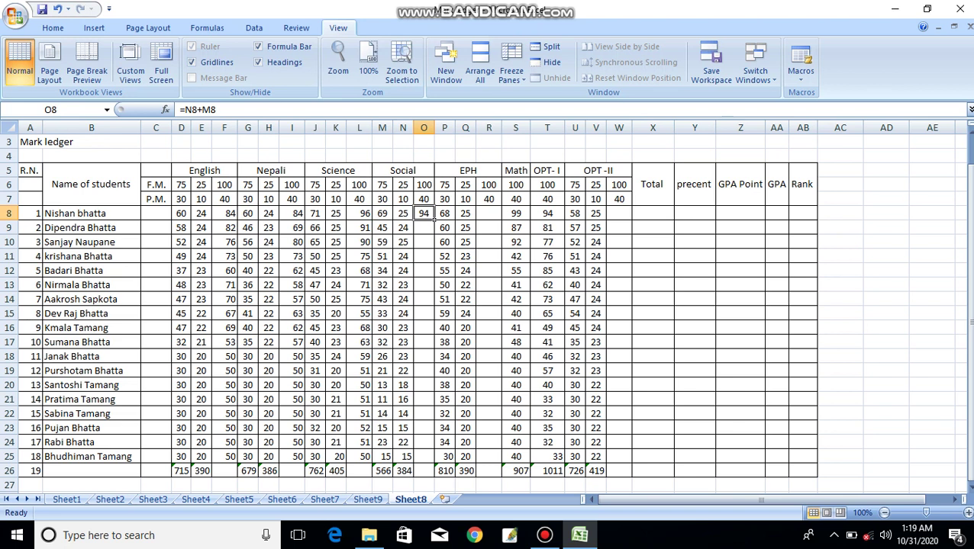
left_click_drag(433, 219, 432, 456)
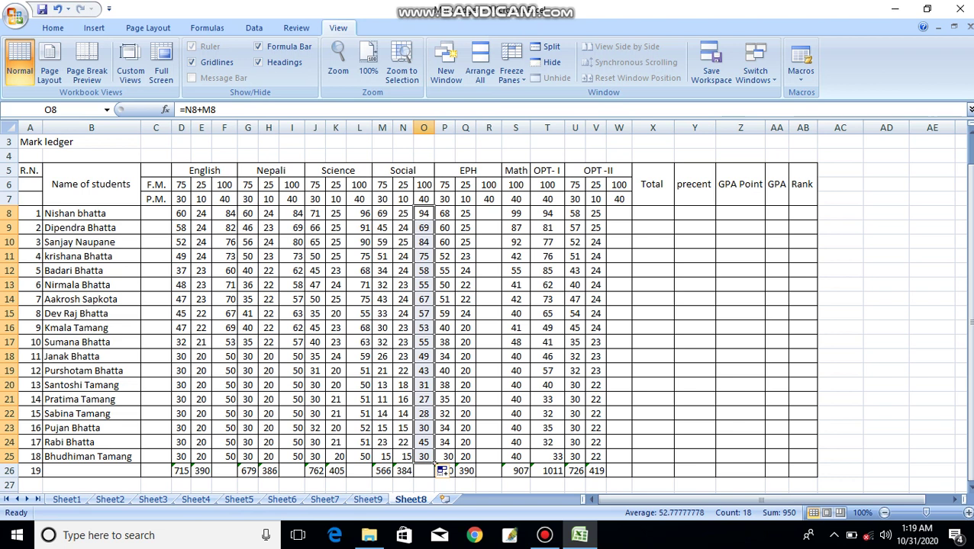
left_click(499, 218)
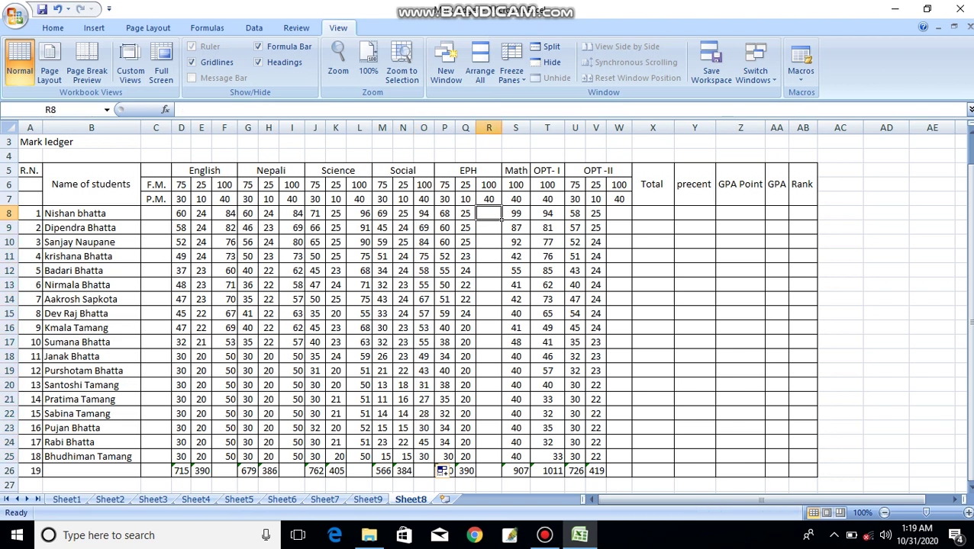
- Enter =Q8+P8 in R8 and fill it down to R25 for the EPH totals
type("=")
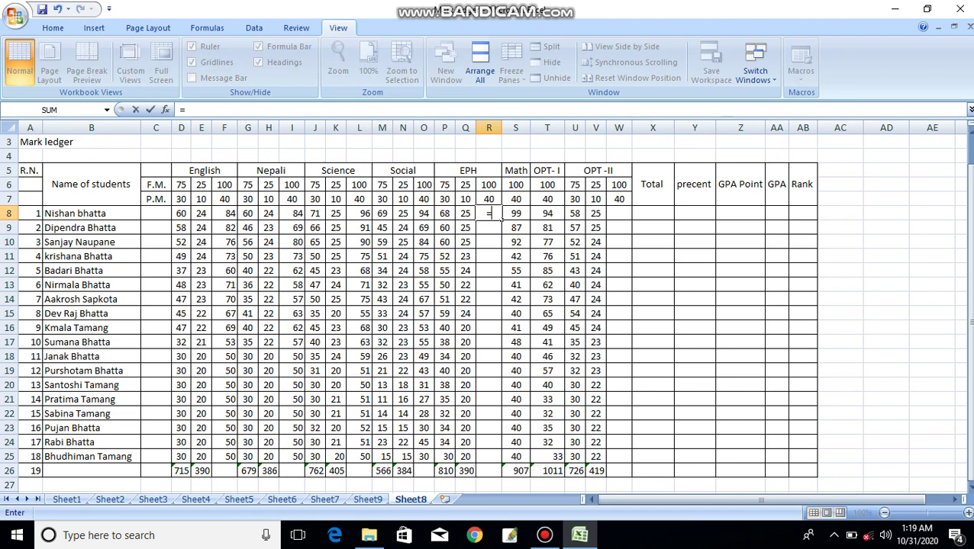
key("Left")
type("+")
key("Left")
key("Left")
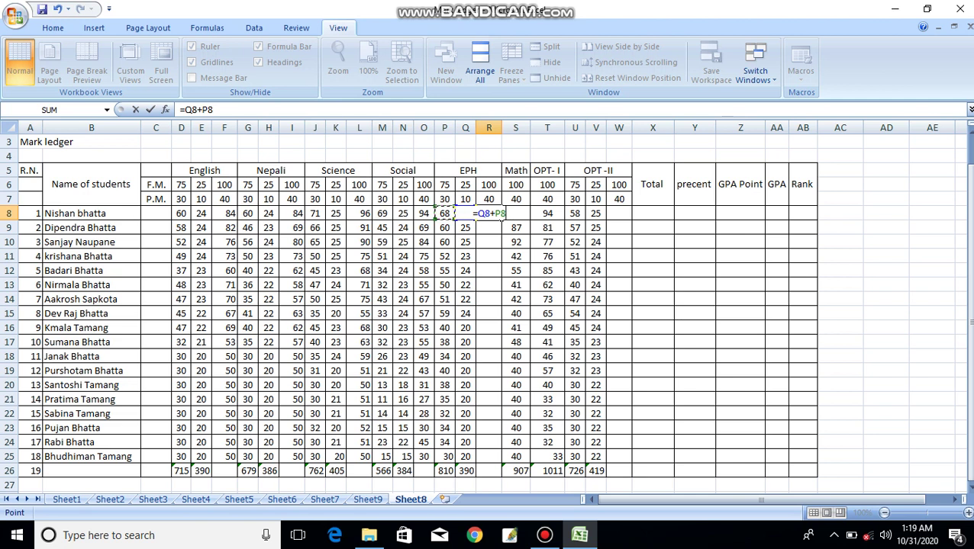
key("Return")
left_click(495, 216)
left_click_drag(502, 219, 501, 460)
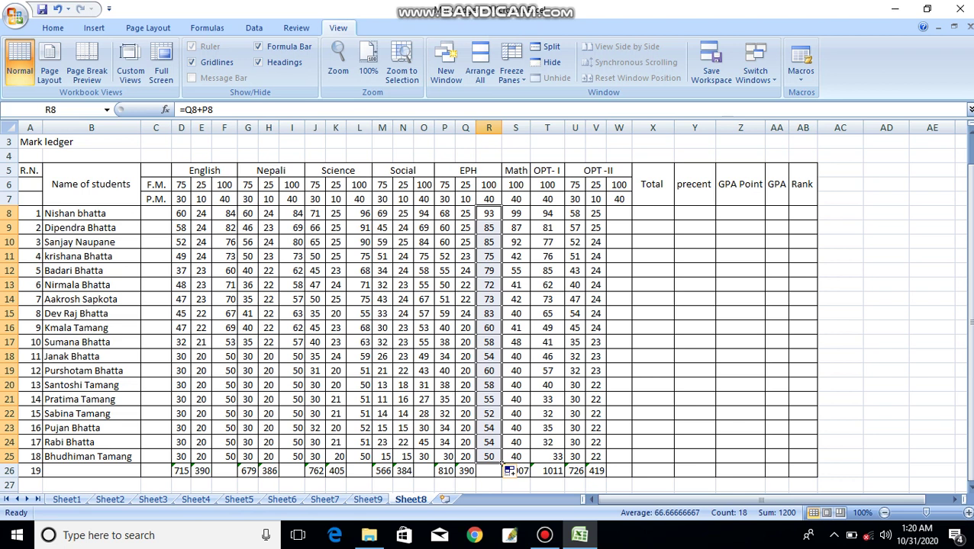
left_click(619, 213)
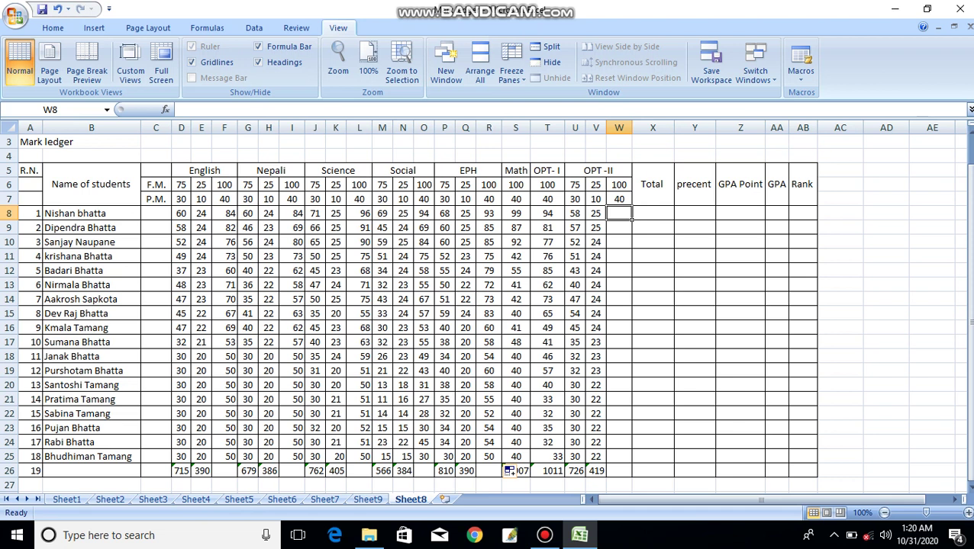
- Enter =V8+U8 in W8 and fill it down to W25 for the OPT-II totals
type("=")
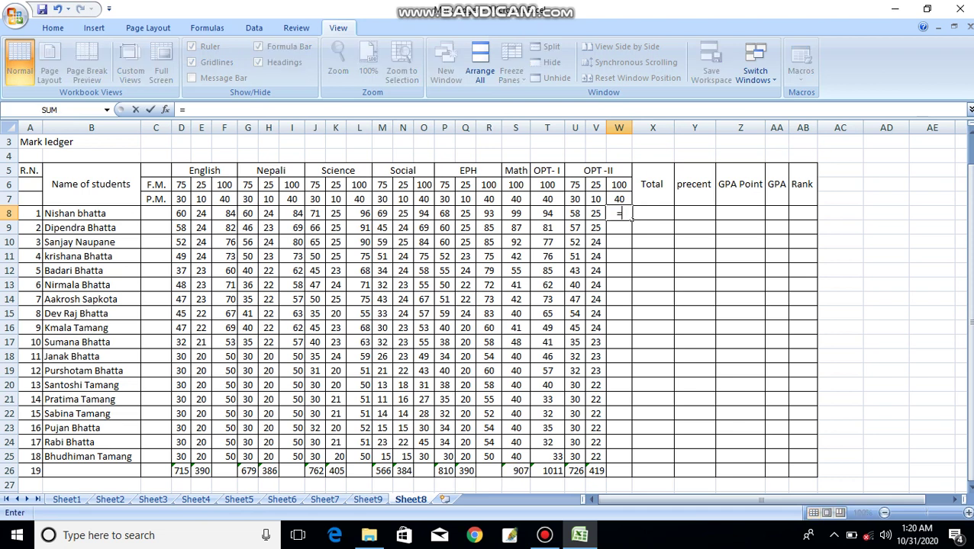
key("Left")
type("+")
key("Left")
key("Left")
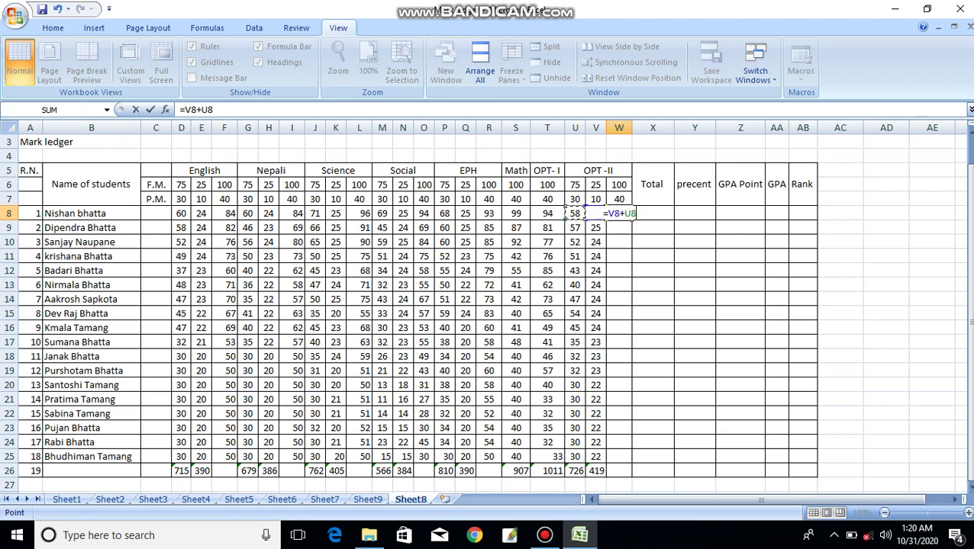
key("Return")
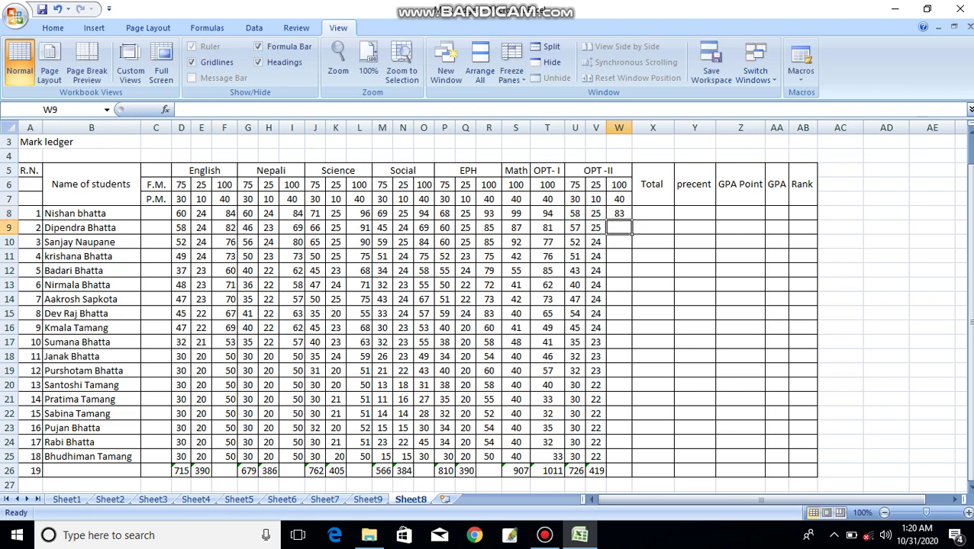
key("Up")
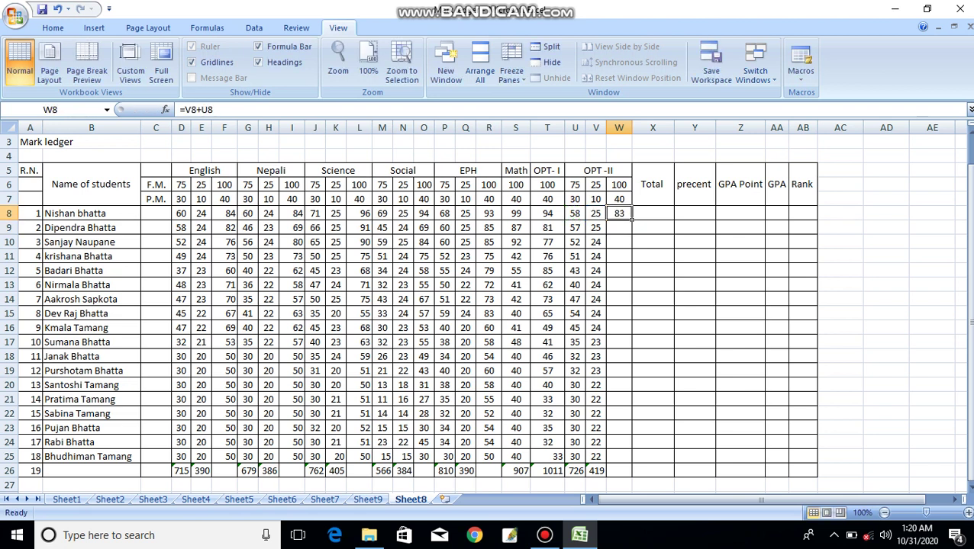
left_click_drag(631, 219, 632, 461)
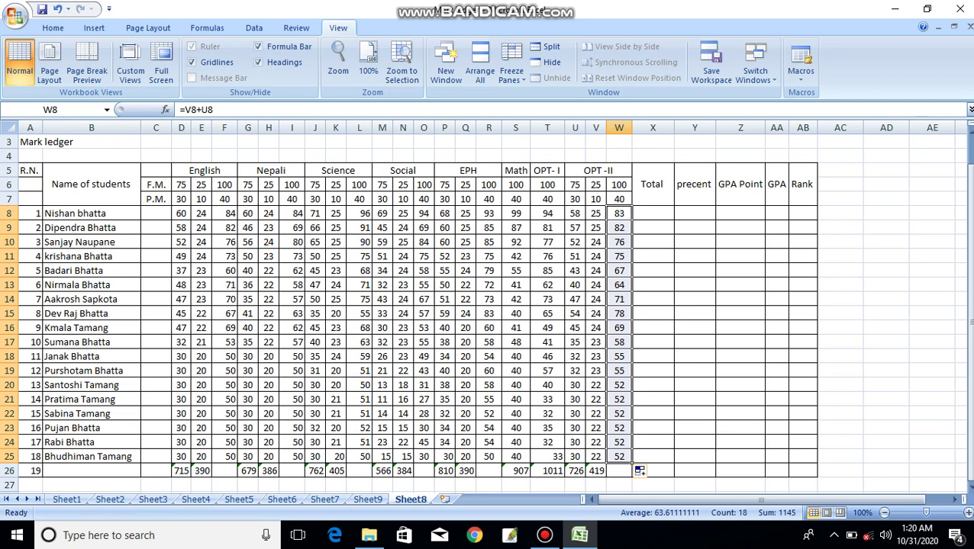
left_click(670, 416)
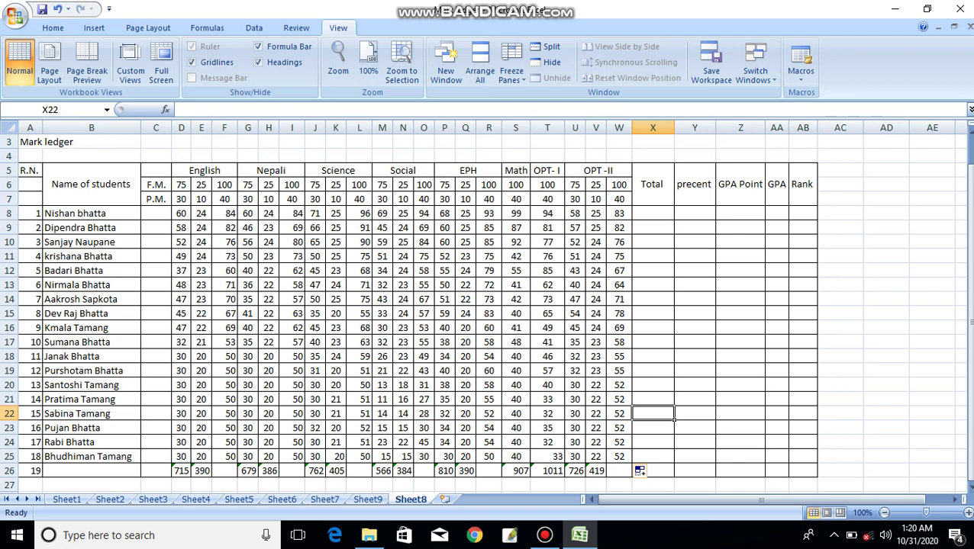
- Toggle Center alignment off and back on for the marks block D6:W26
left_click_drag(181, 185, 640, 471)
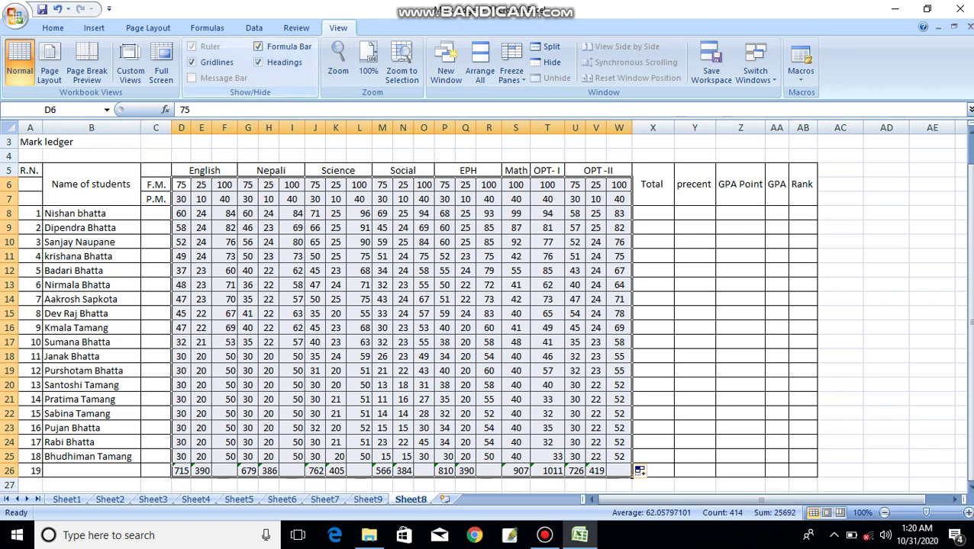
left_click(52, 28)
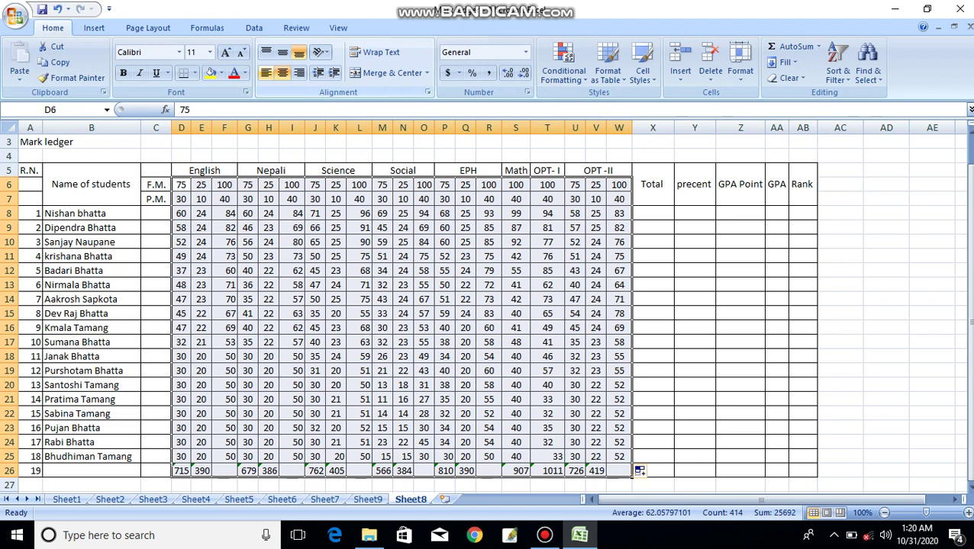
left_click(283, 72)
left_click(282, 73)
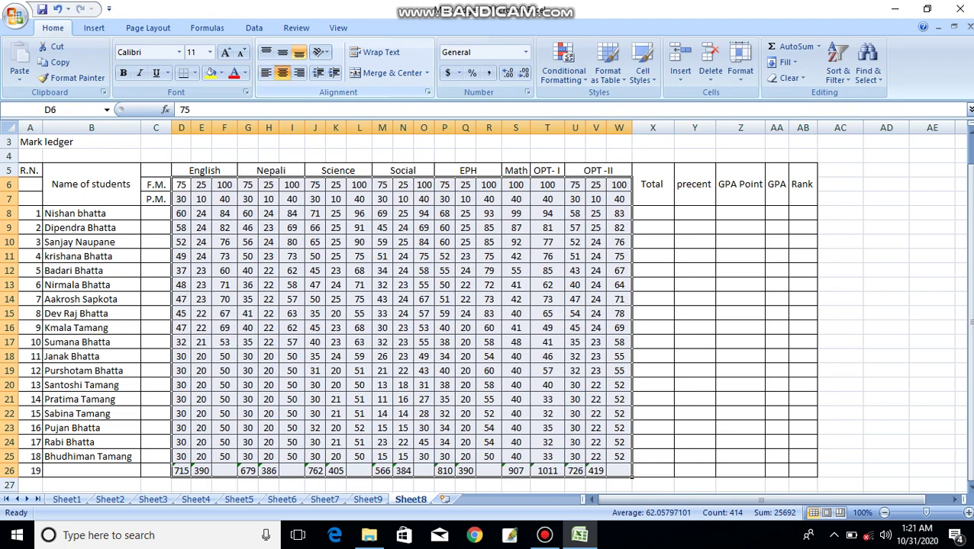
left_click(695, 270)
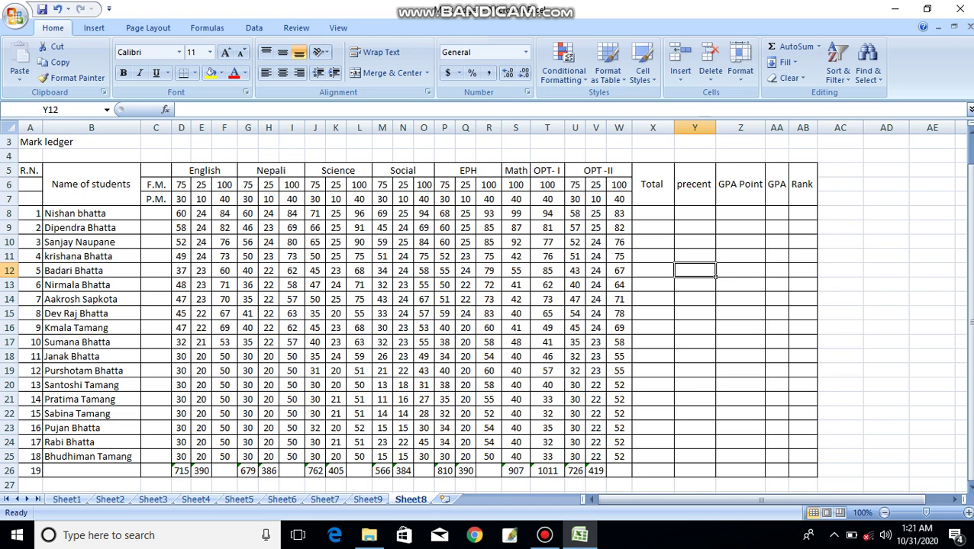
left_click(652, 212)
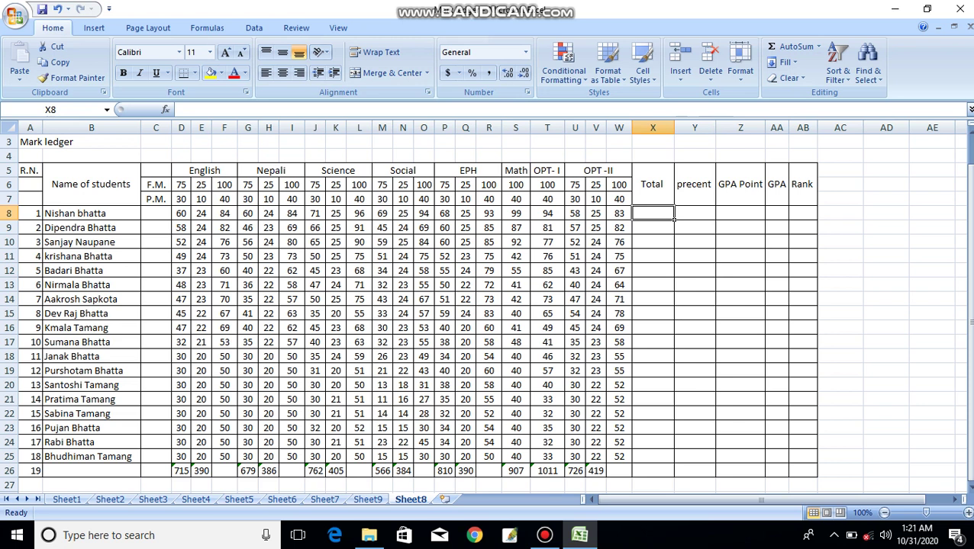
- Enter =W8+T8+S8+R8+O8+L8+I8+F8 in X8 so the first student's Total reads 727
type("=")
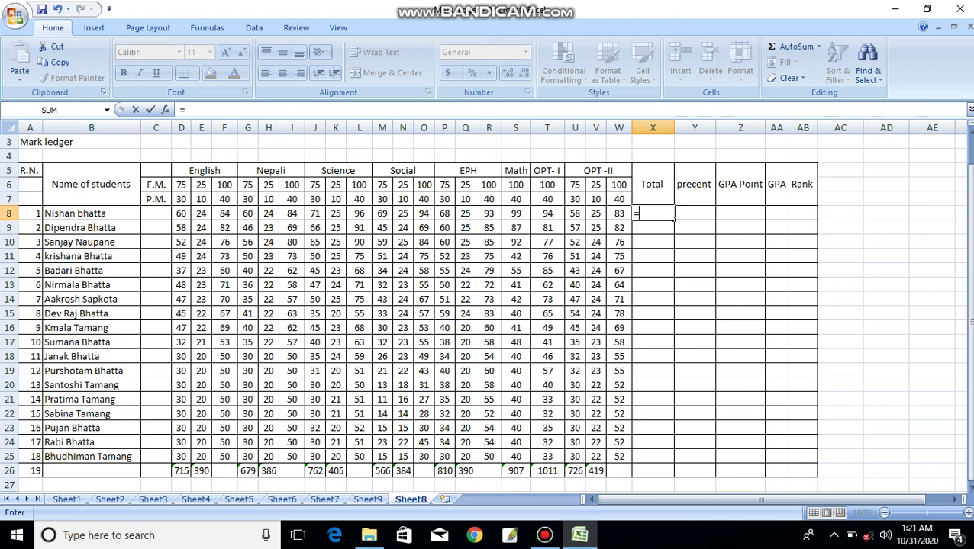
key("Left")
type("+")
left_click(547, 213)
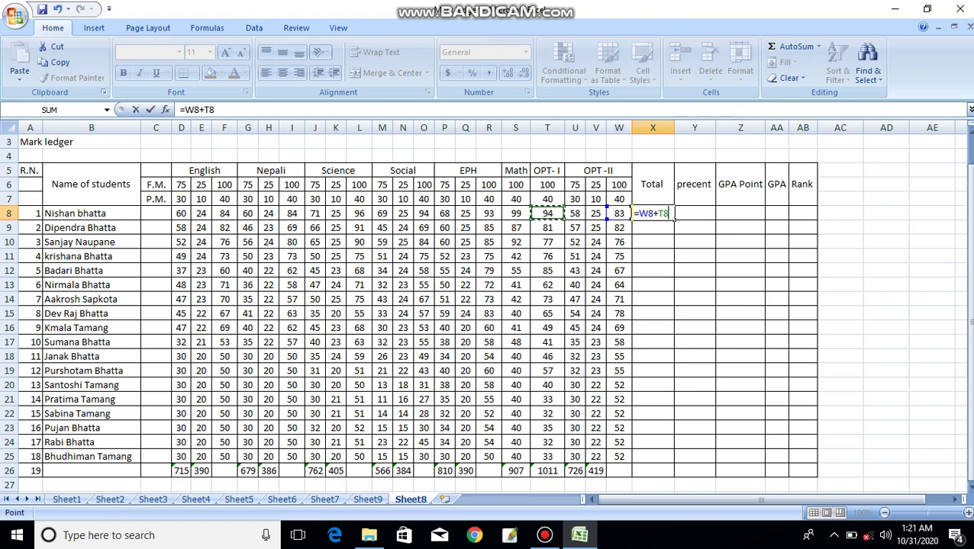
type("+")
left_click(515, 214)
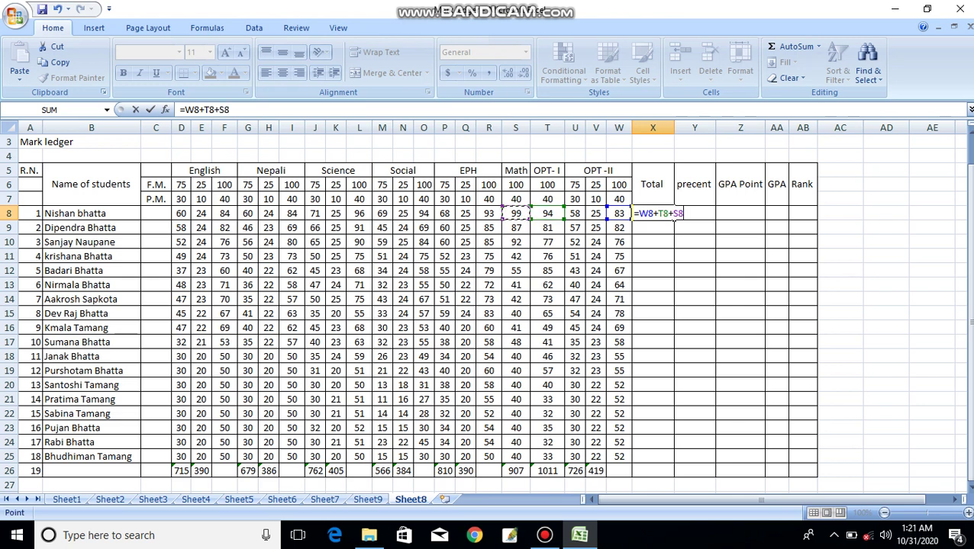
type("+")
left_click(487, 214)
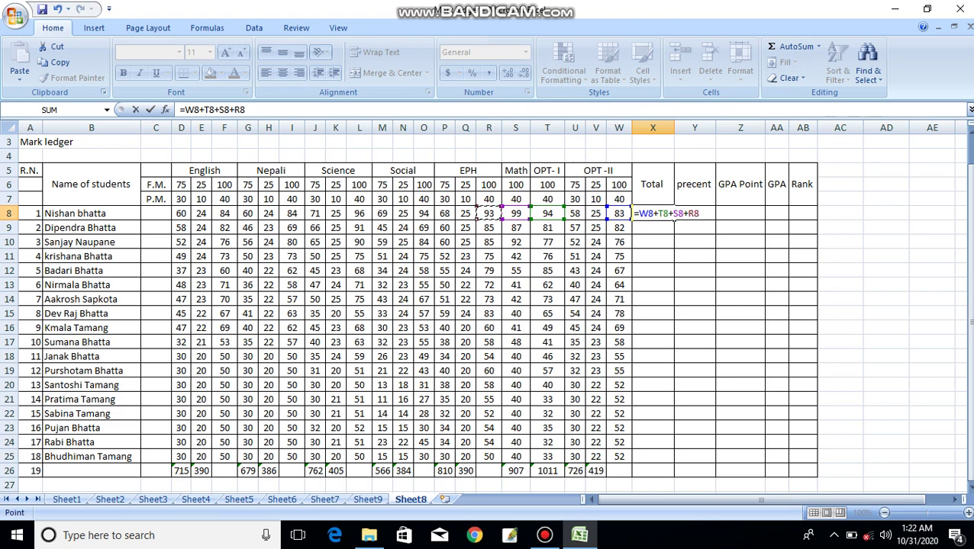
type("+")
left_click(423, 213)
type("+")
left_click(359, 213)
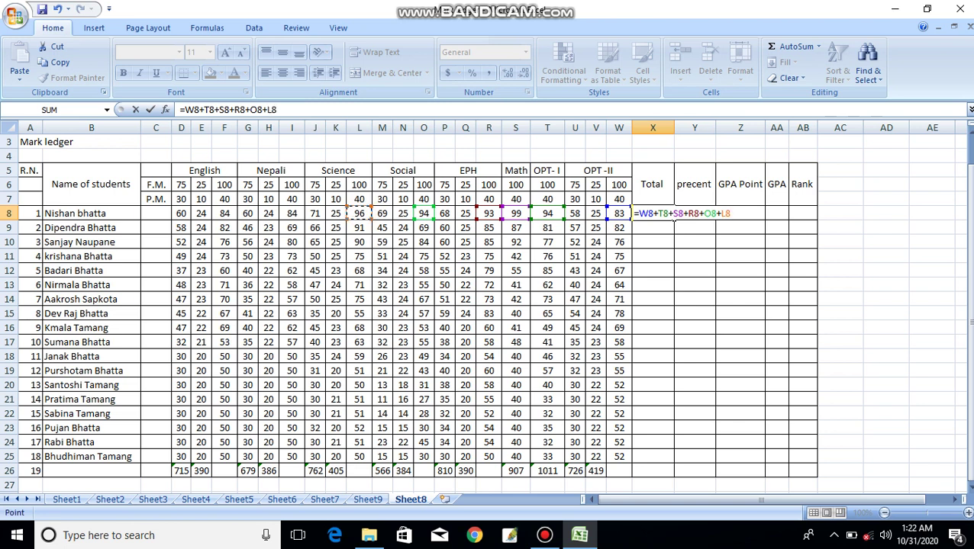
type("+")
left_click(292, 214)
type("+")
left_click(225, 214)
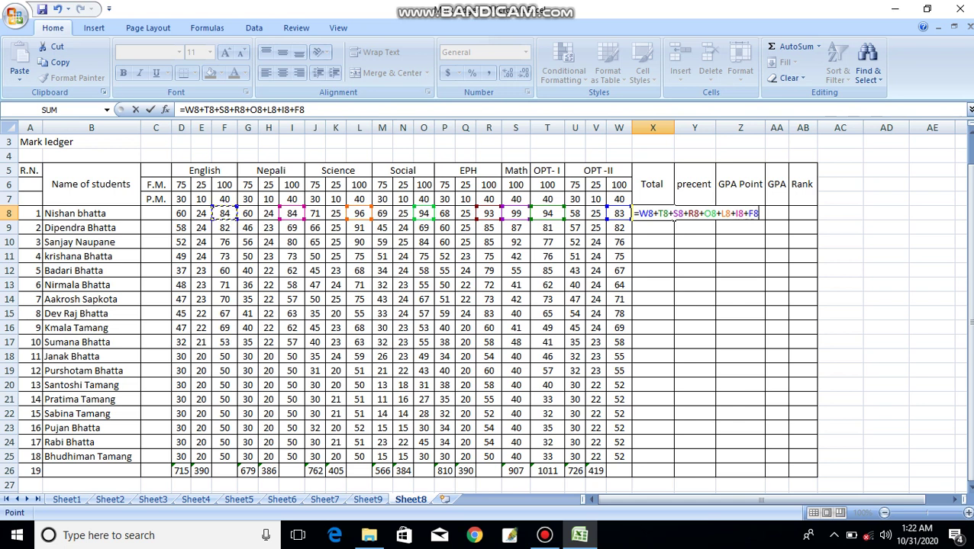
key("Return")
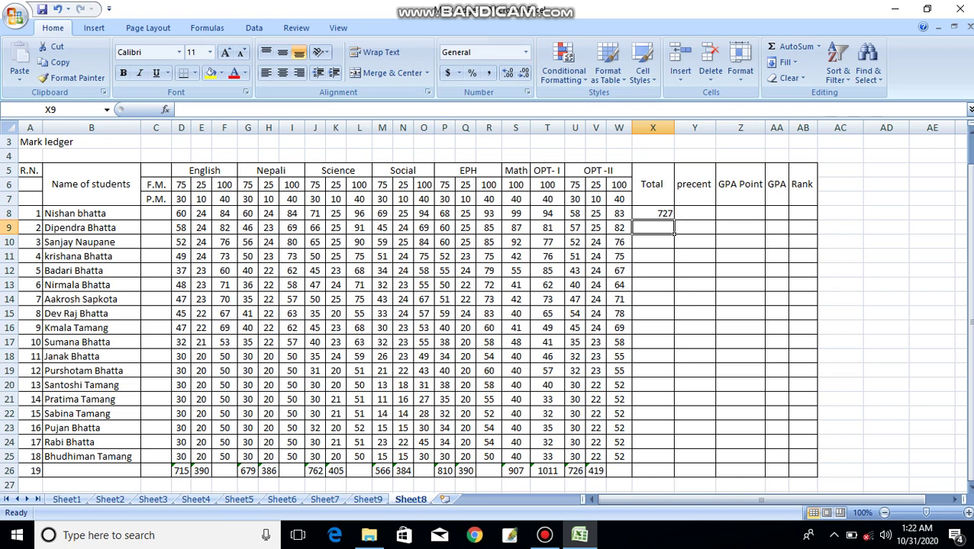
- Copy the Total formula from X8 down to X25 for all eighteen students
left_click(670, 216)
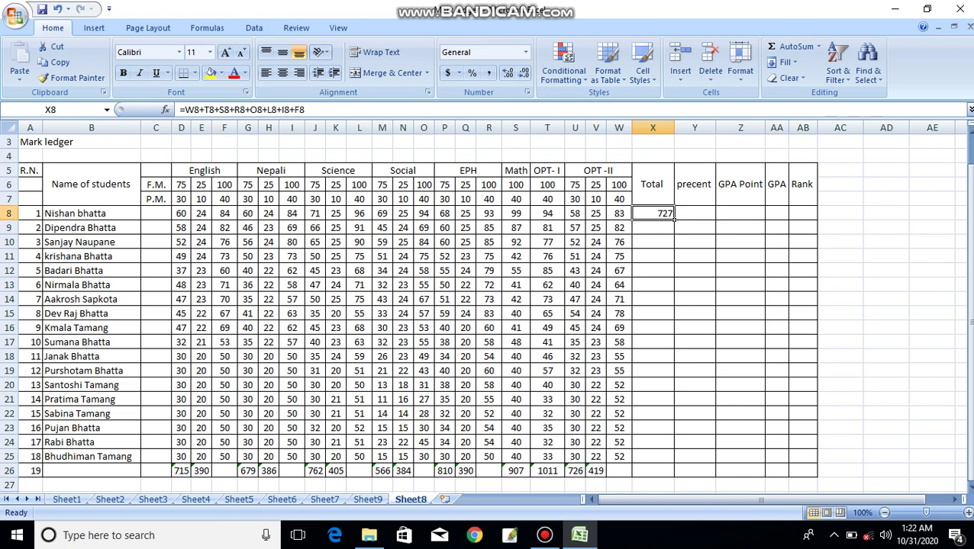
left_click_drag(673, 217, 673, 458)
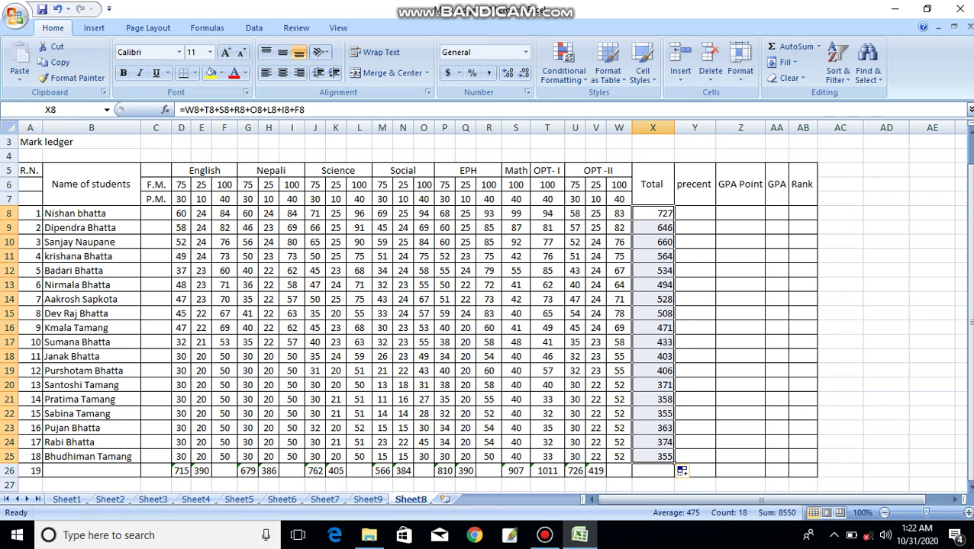
left_click(776, 356)
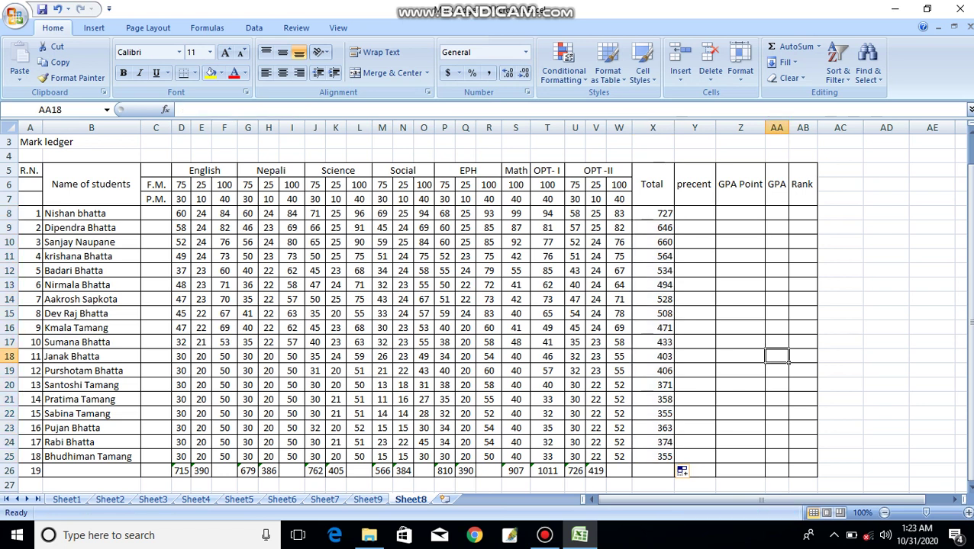
- Centre the totals in X8:X25, from 727 down to 355
left_click_drag(656, 213, 675, 463)
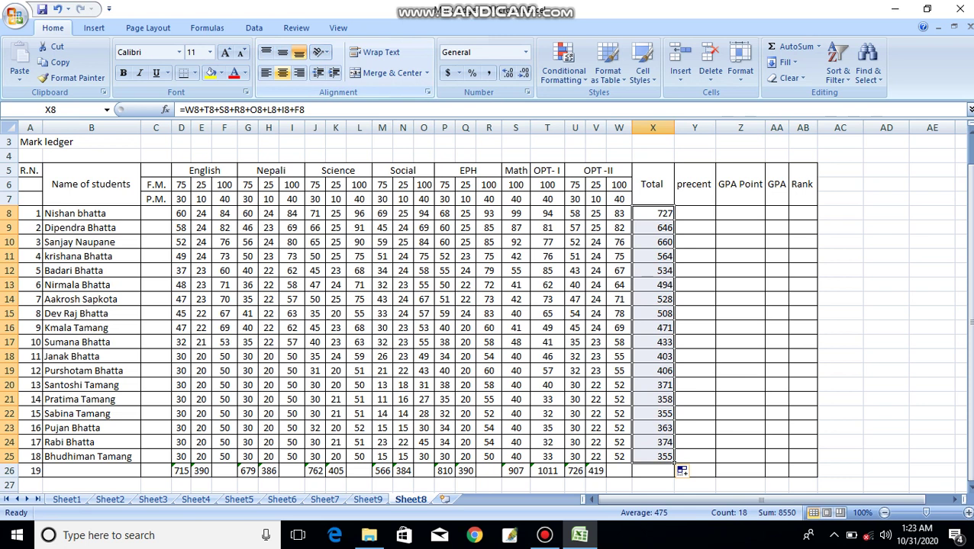
left_click(282, 73)
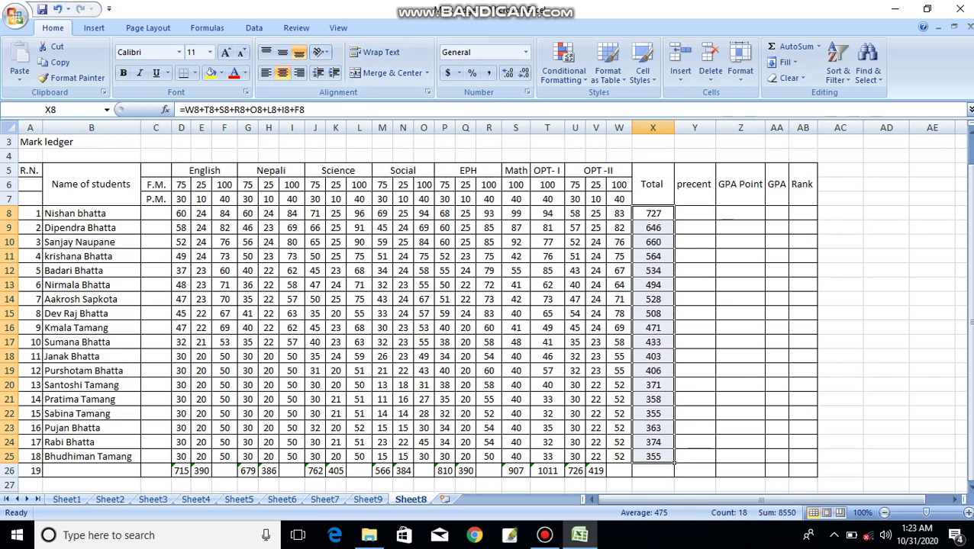
left_click(713, 216)
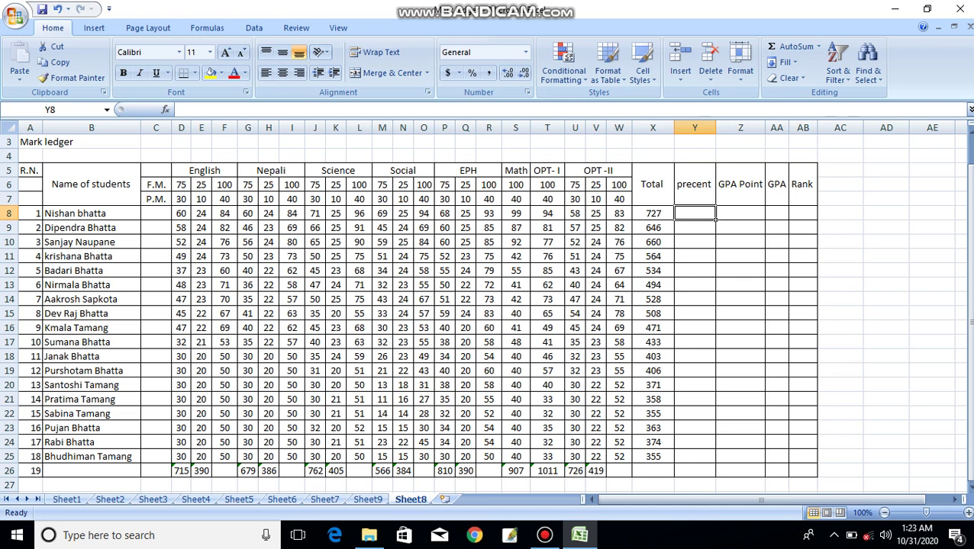
- Enter =X8/8 in Y8, giving the first student's percentage of 90.875
type("=")
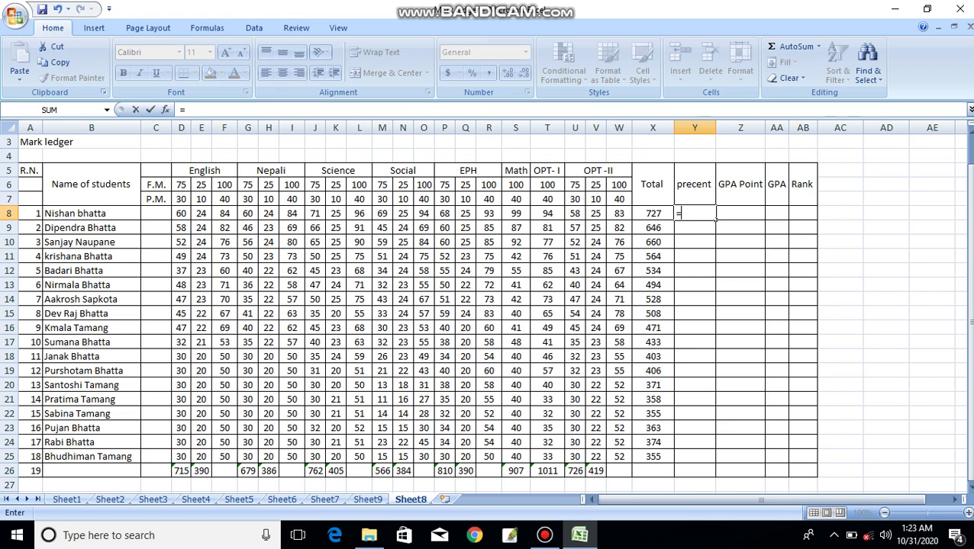
key("Left")
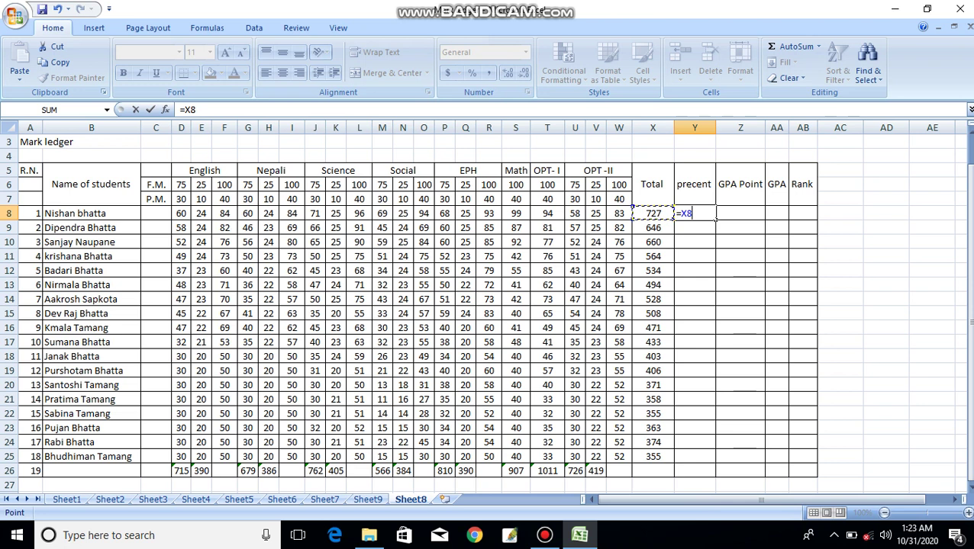
type("/")
type("8")
key("Return")
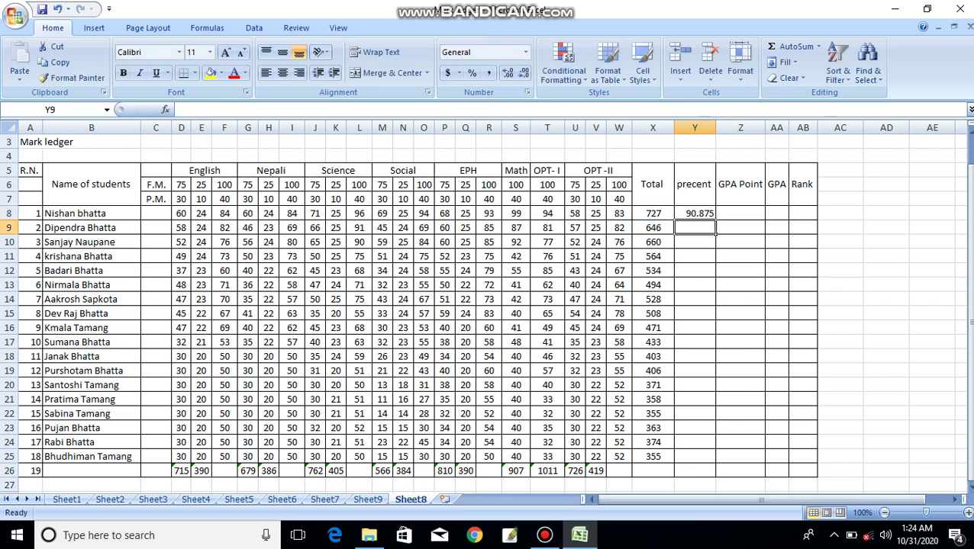
- Fill the percentage formula down Y8:Y25 so every student's percentage appears
left_click(695, 213)
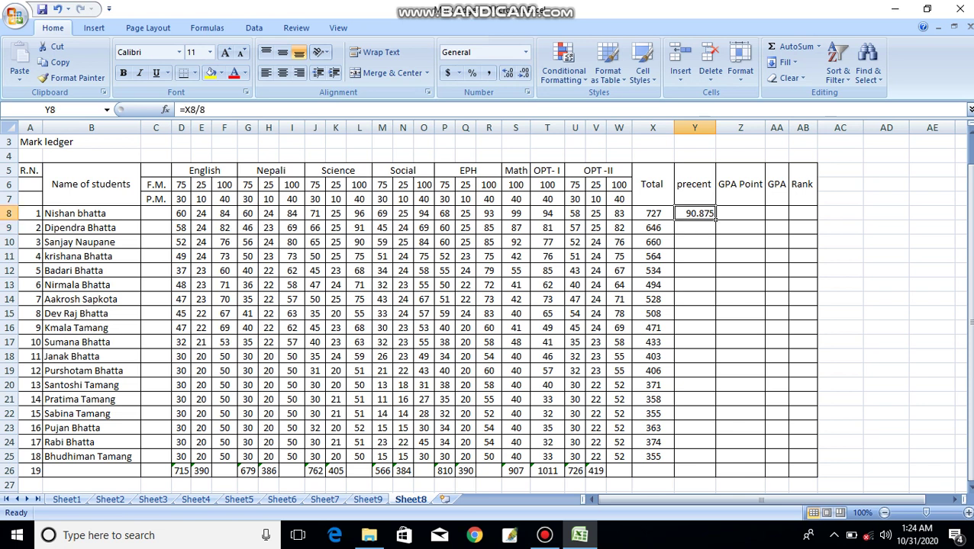
left_click_drag(715, 219, 709, 458)
left_click(764, 448)
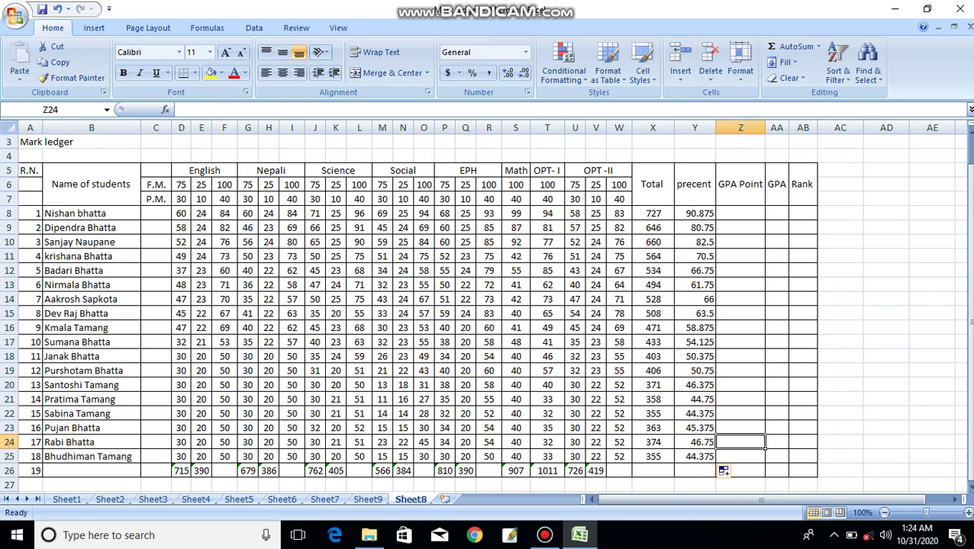
left_click(740, 213)
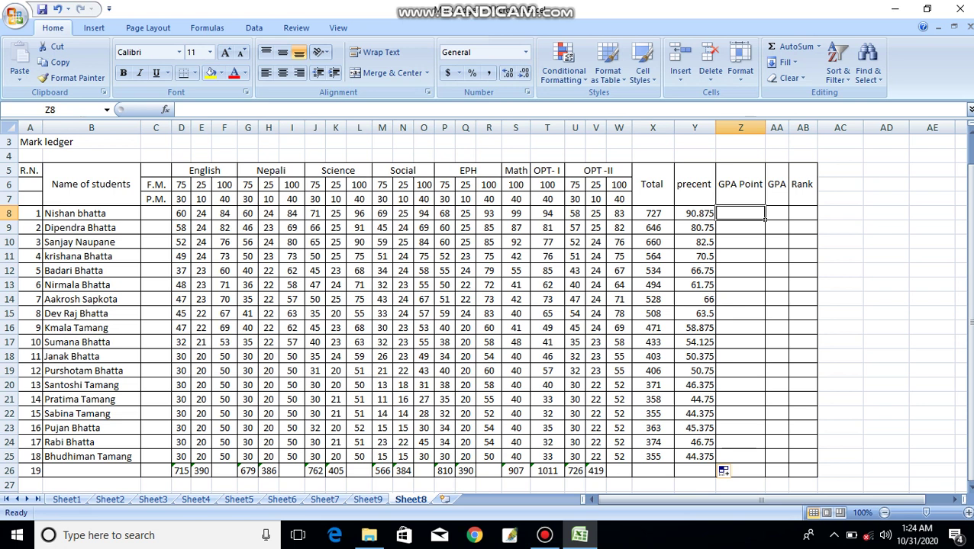
- Discard the mistaken entry and enter =Y8/25 in Z8 for the first GPA Point
type("=*")
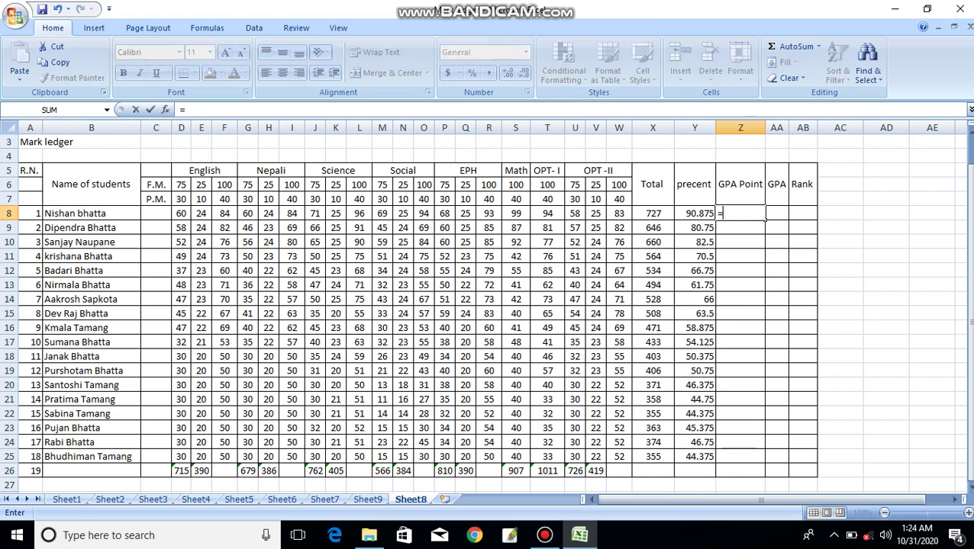
key("BackSpace")
key("BackSpace")
key("Escape")
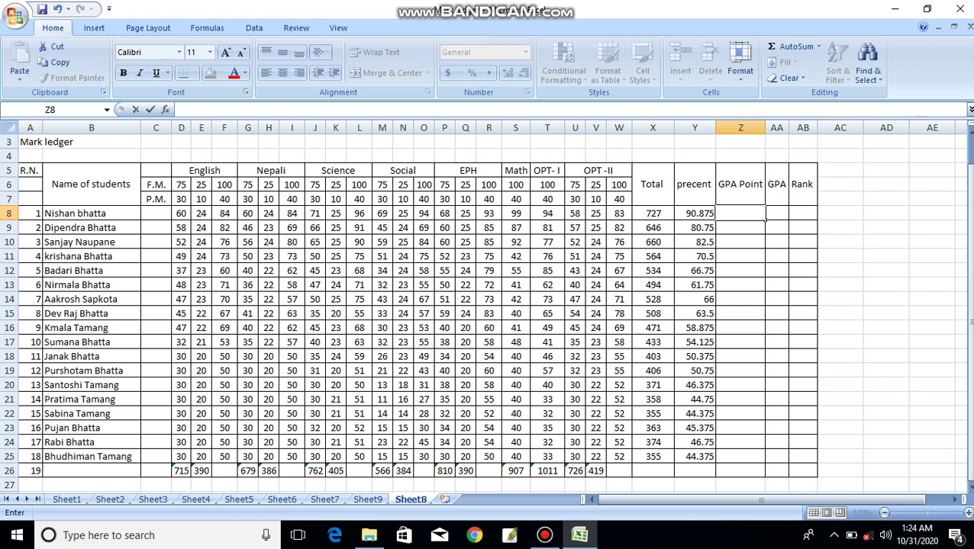
type("=")
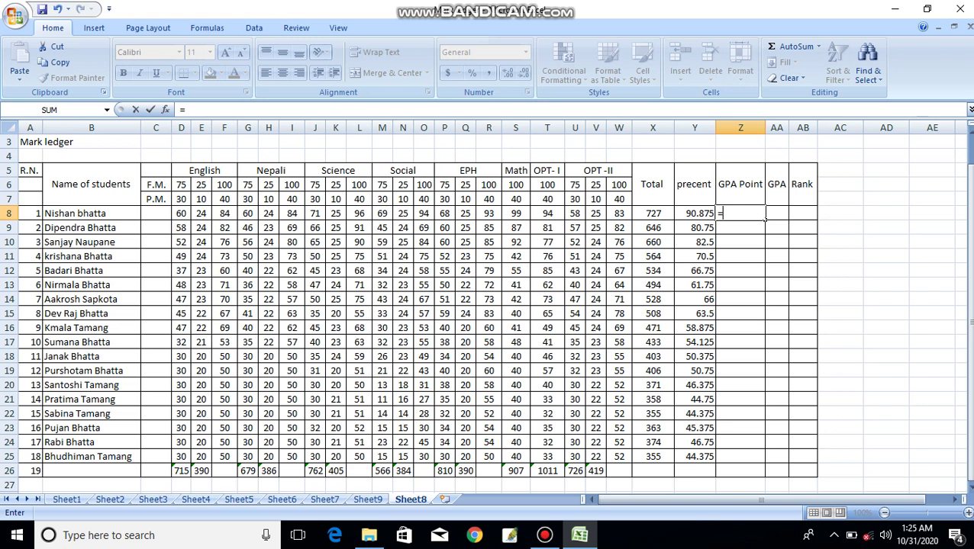
key("Left")
type("/25")
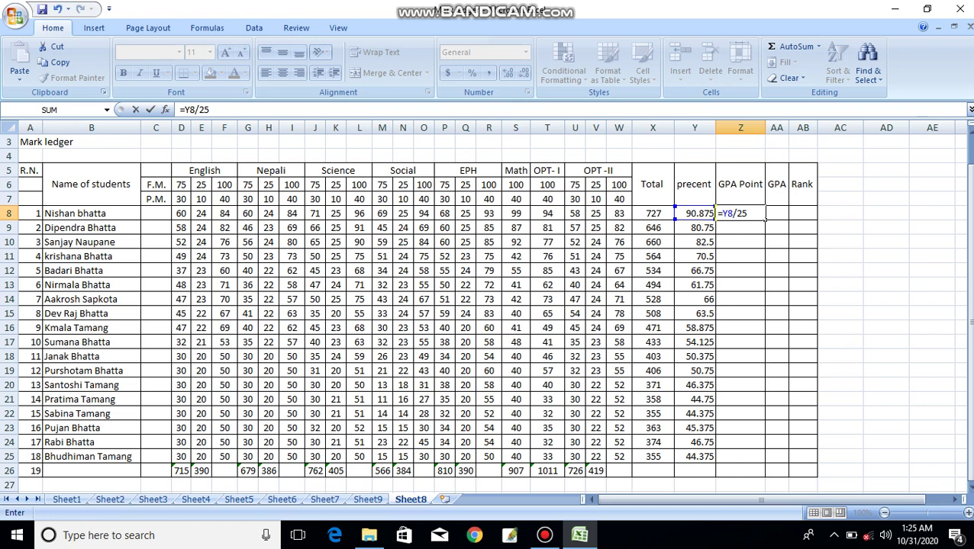
key("Return")
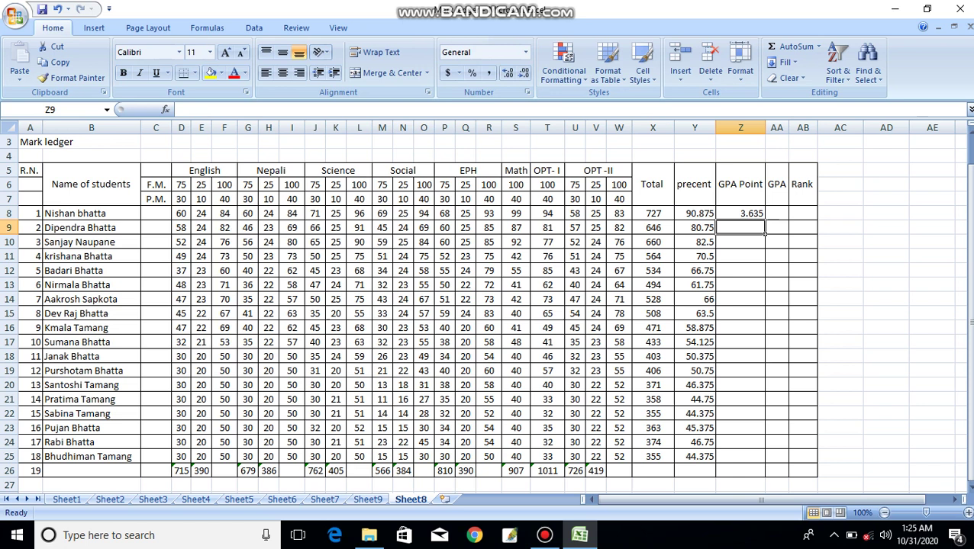
- Fill the GPA Point formula down to Z25 and centre the values, 3.635 to 1.775
left_click(759, 215)
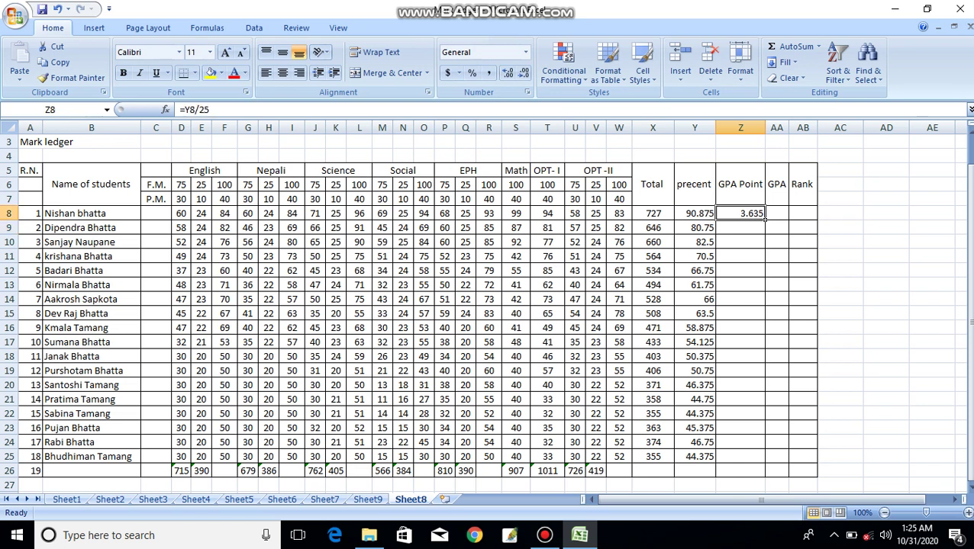
left_click_drag(764, 218, 764, 460)
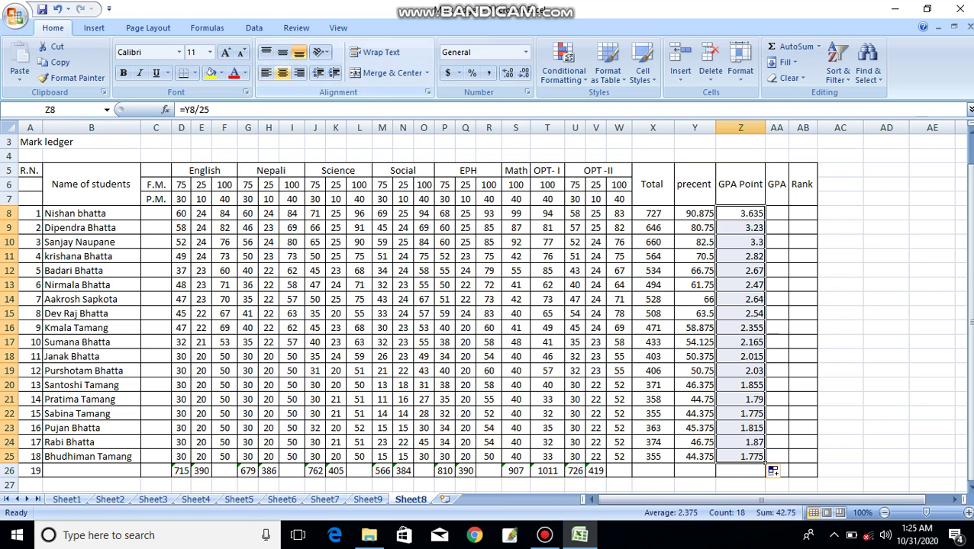
left_click(283, 73)
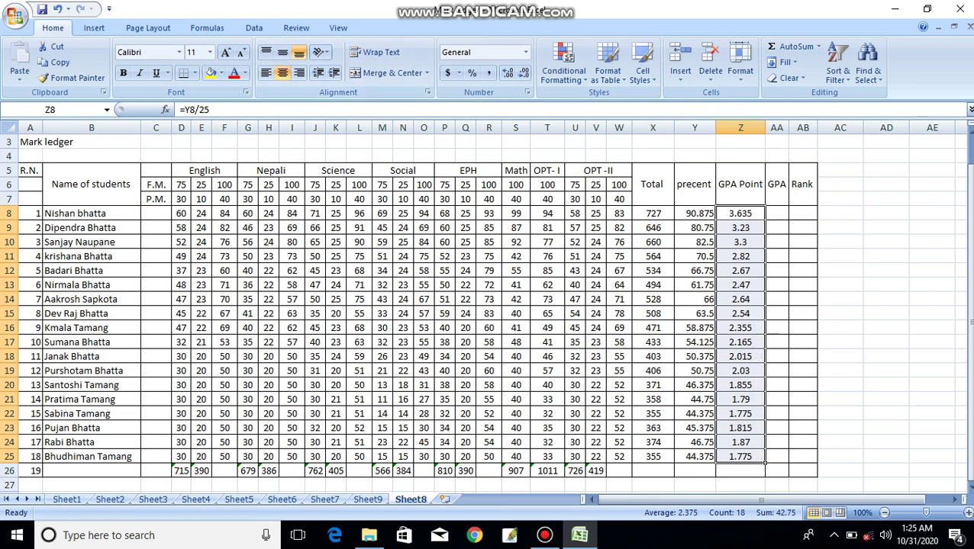
left_click(776, 213)
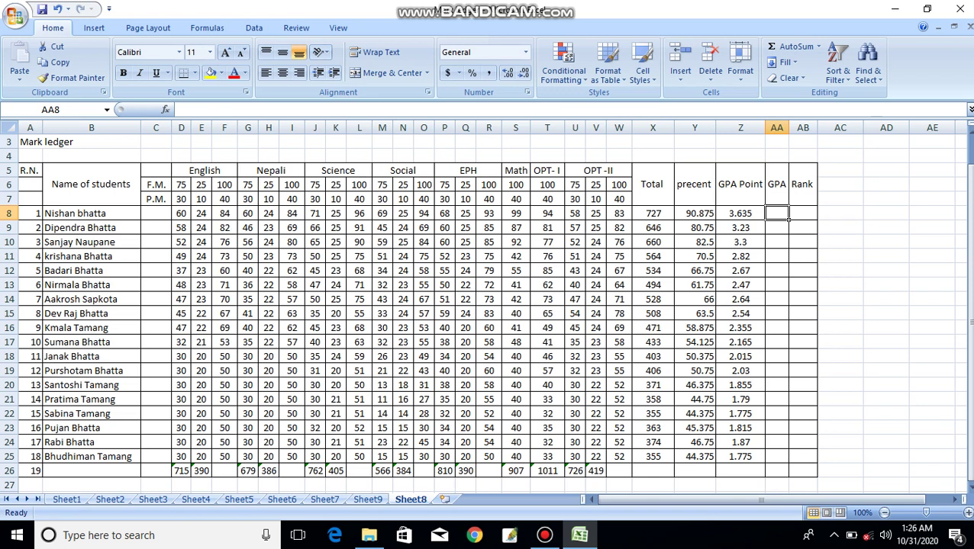
- Start the GPA grade formula in AA8 as =if(Y8> to test the first student's percentage
type("=")
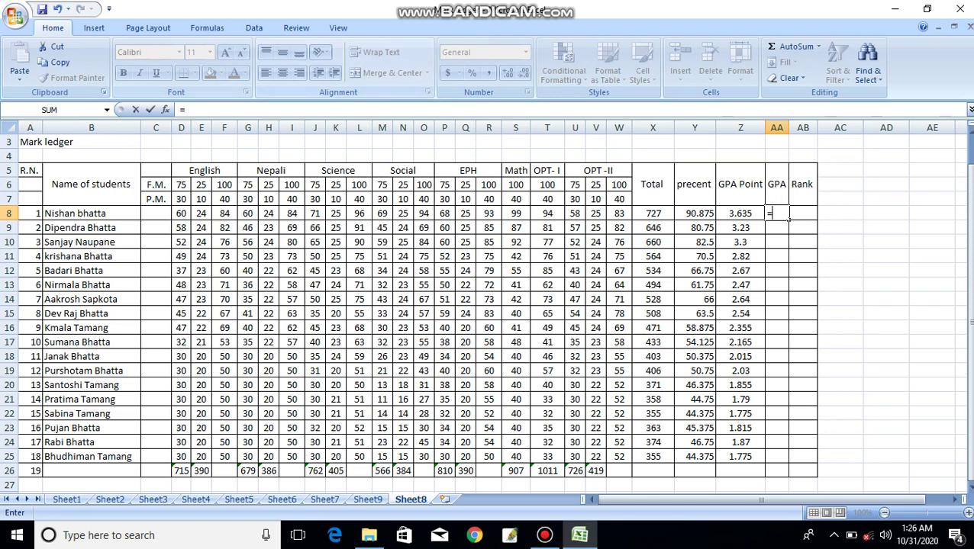
key("F2")
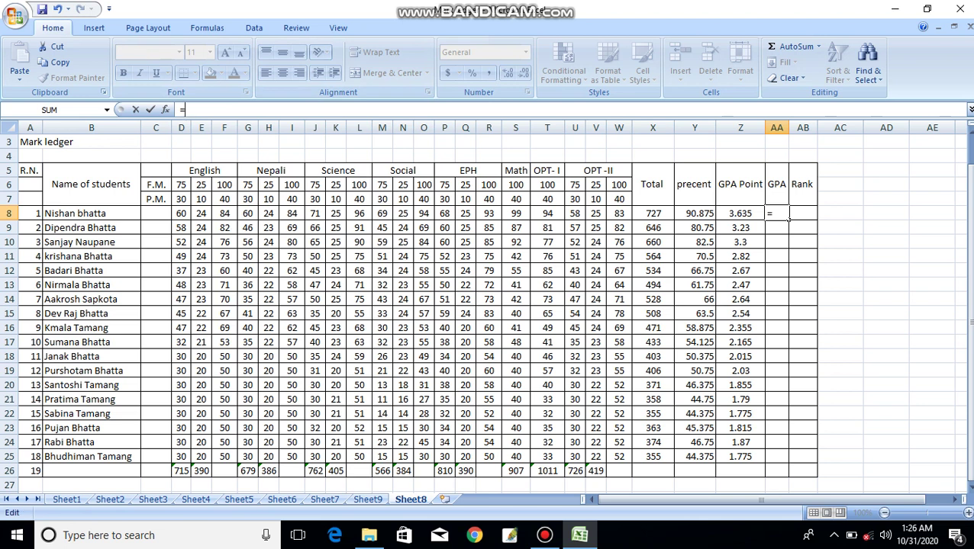
type("if")
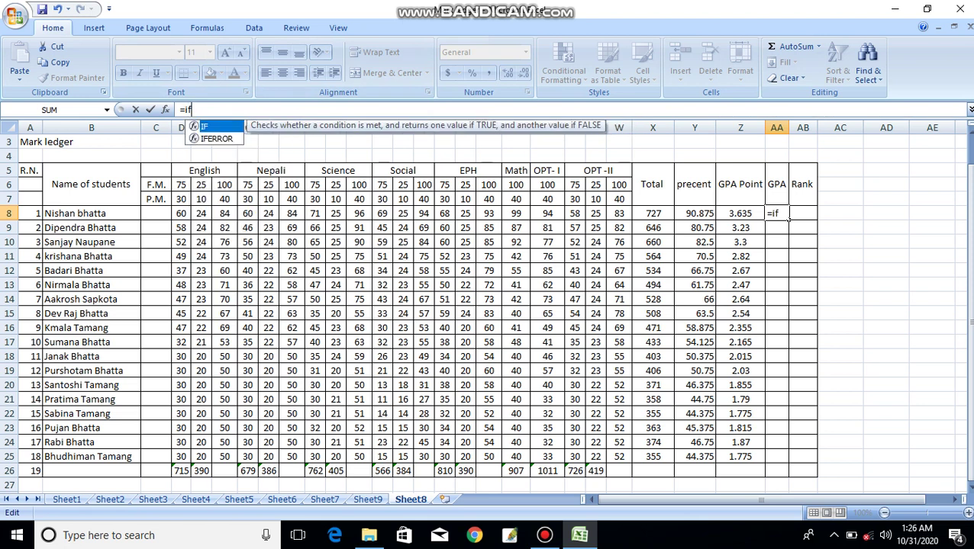
type("(")
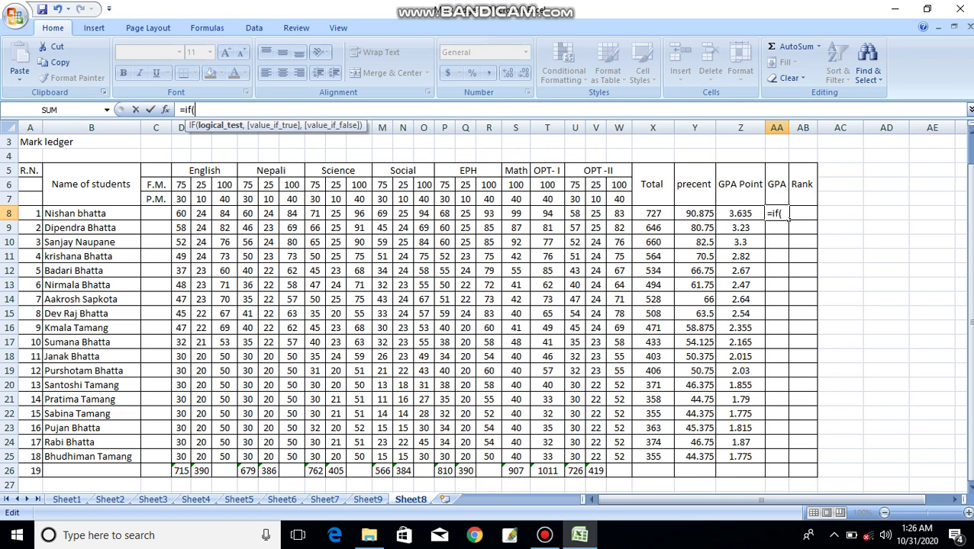
left_click(676, 209)
type(">")
- Continue the formula with 90,"A+",if(Y8>80,"A", so above 90 gives A+ and above 80 gives A
type("90")
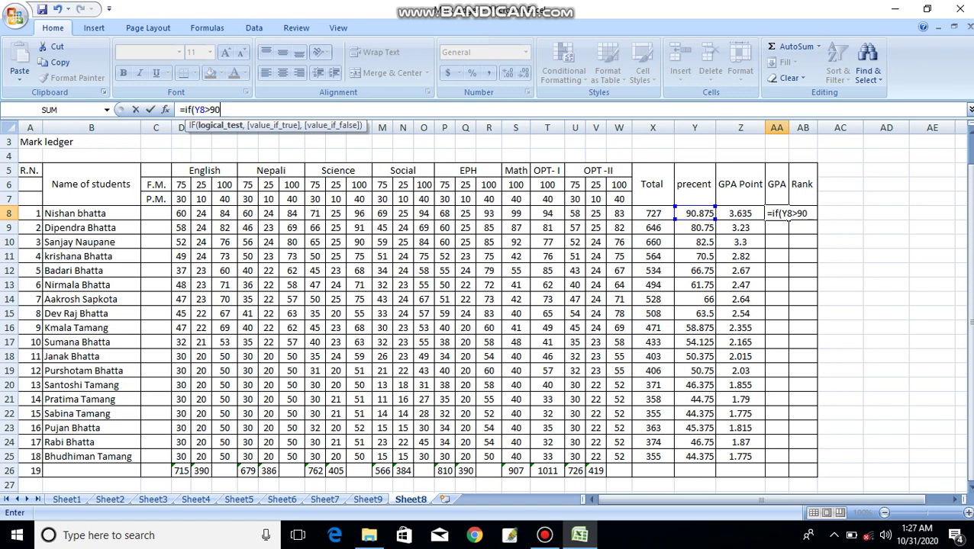
type(",")
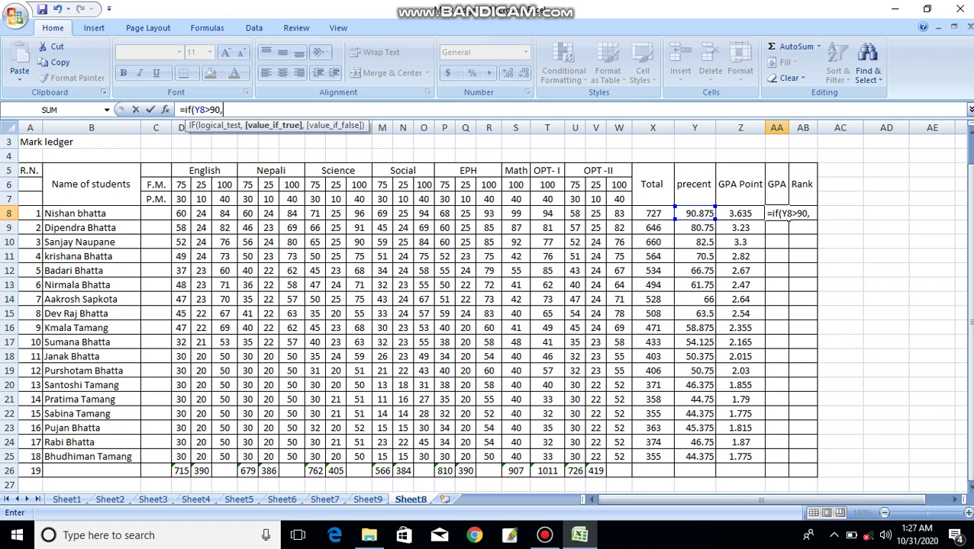
type("\"A+\",")
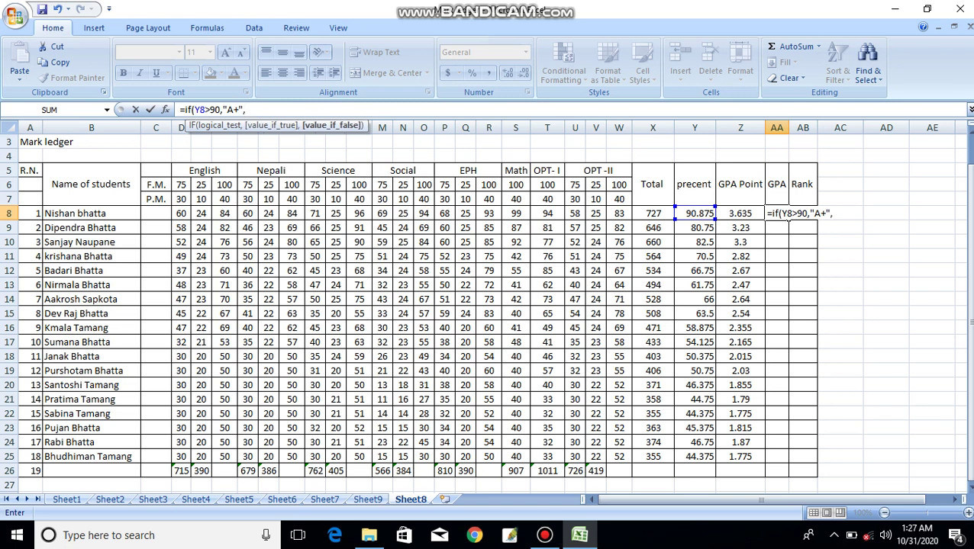
type("if")
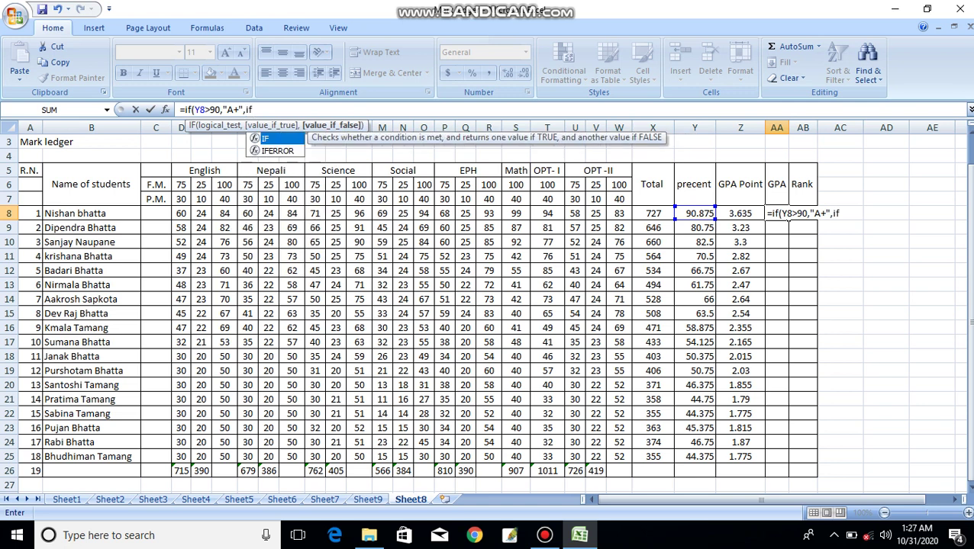
type("(")
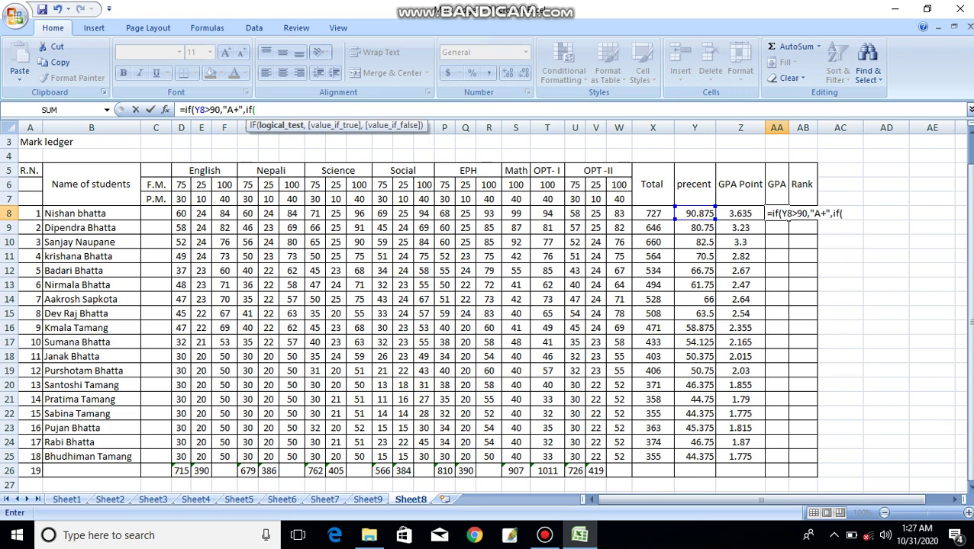
left_click(695, 213)
type(">")
type("8>80,")
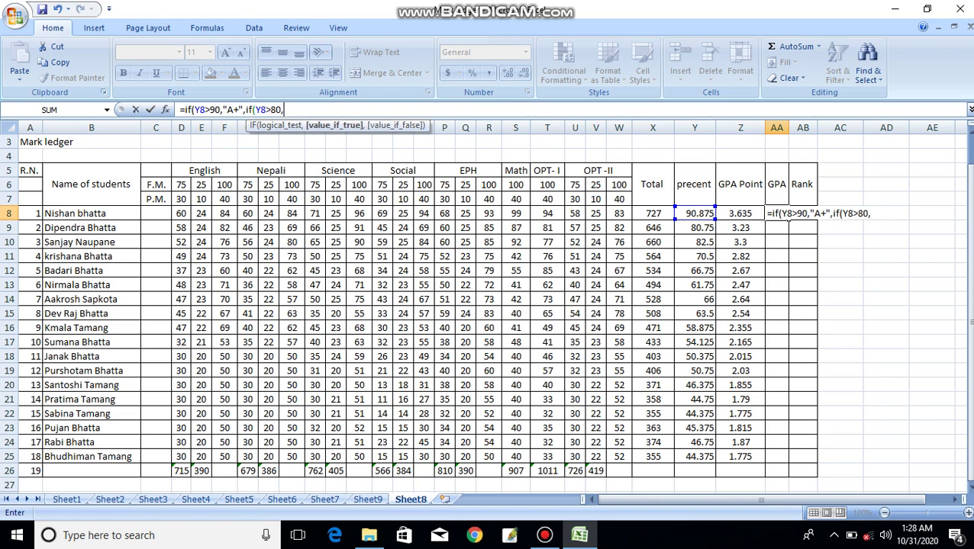
type("\"A\",if(")
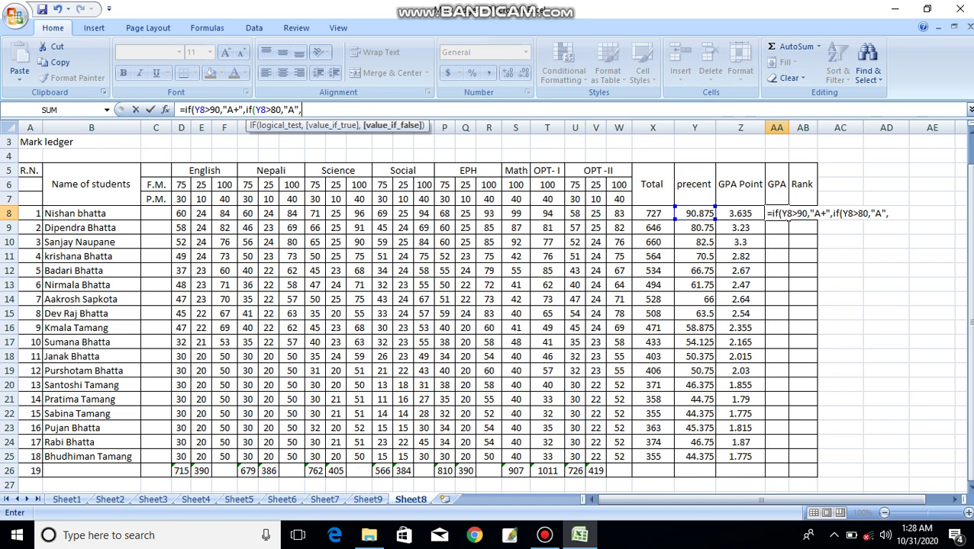
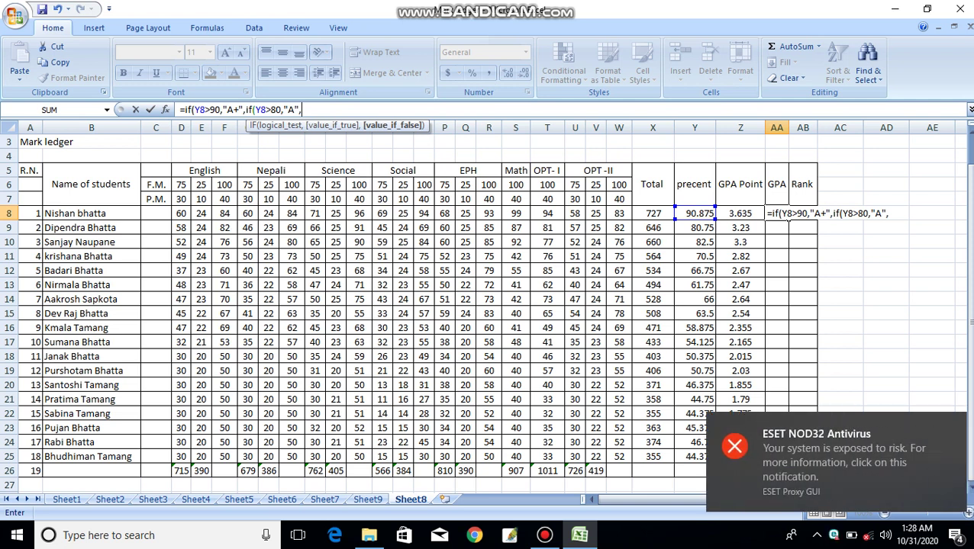
- Extend the AA8 formula with if(Y8>70,"B+",if( so a percentage above 70 gives B+
type("if")
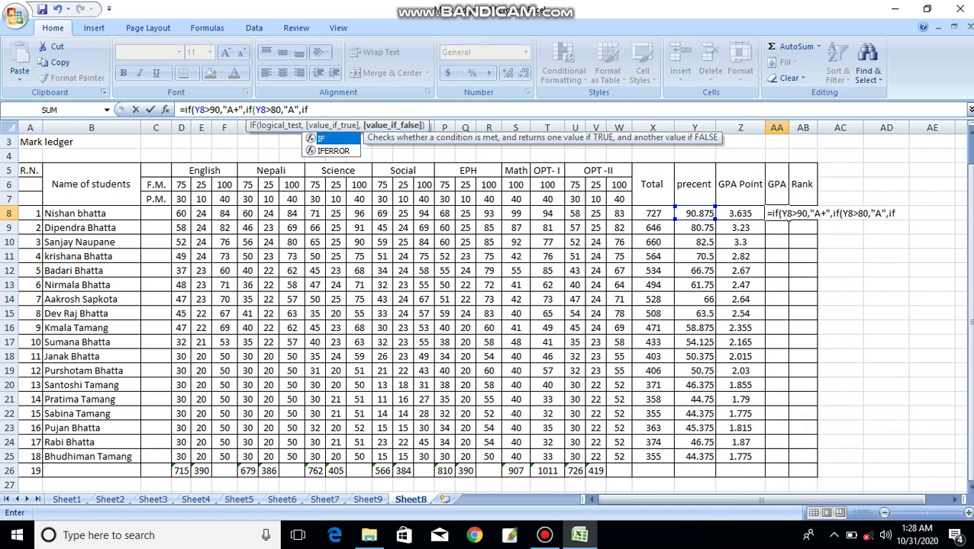
type("(")
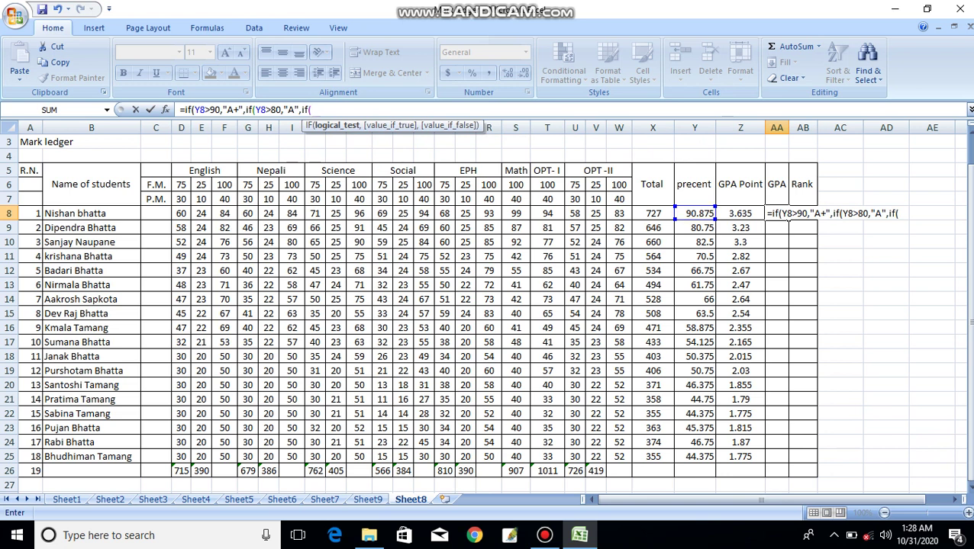
left_click(694, 213)
type(">")
type("70,")
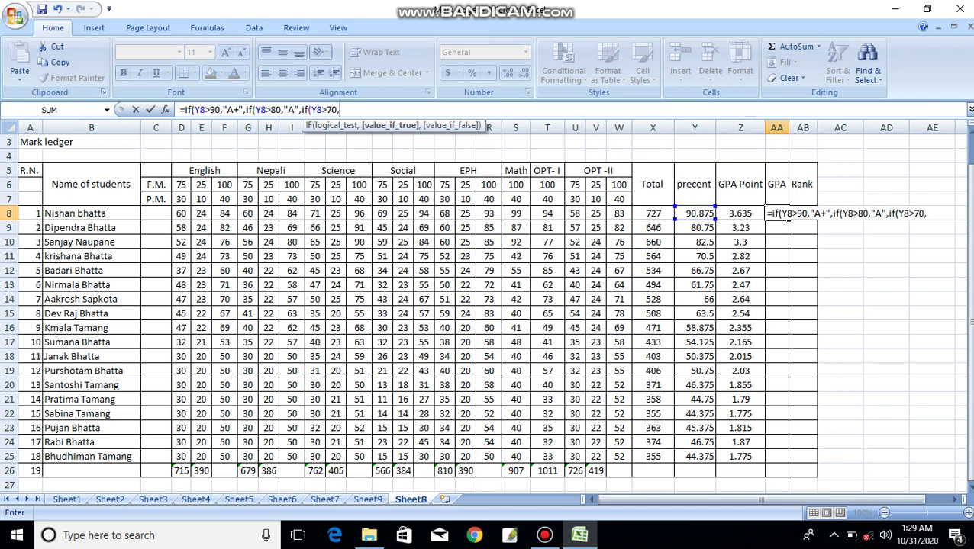
type("\"")
type("B")
type("+\",")
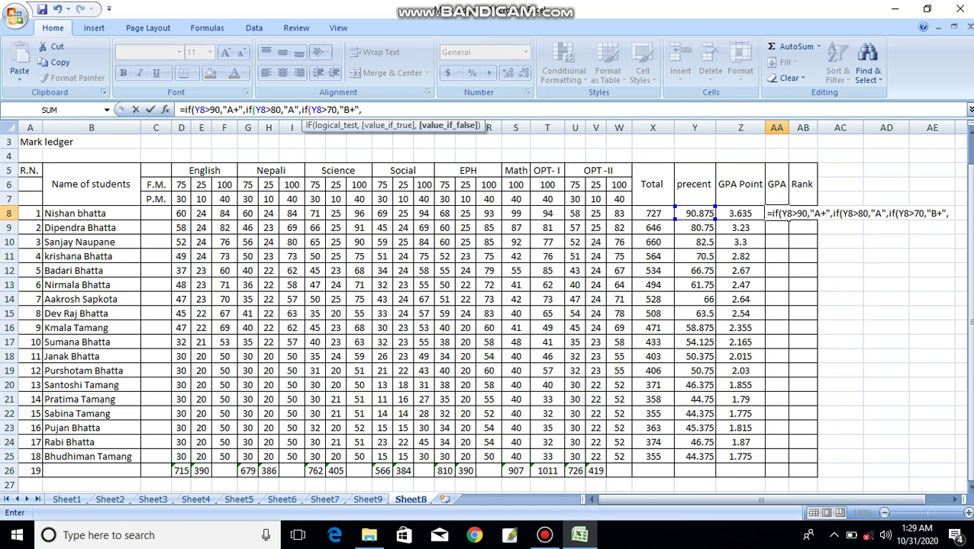
type("if")
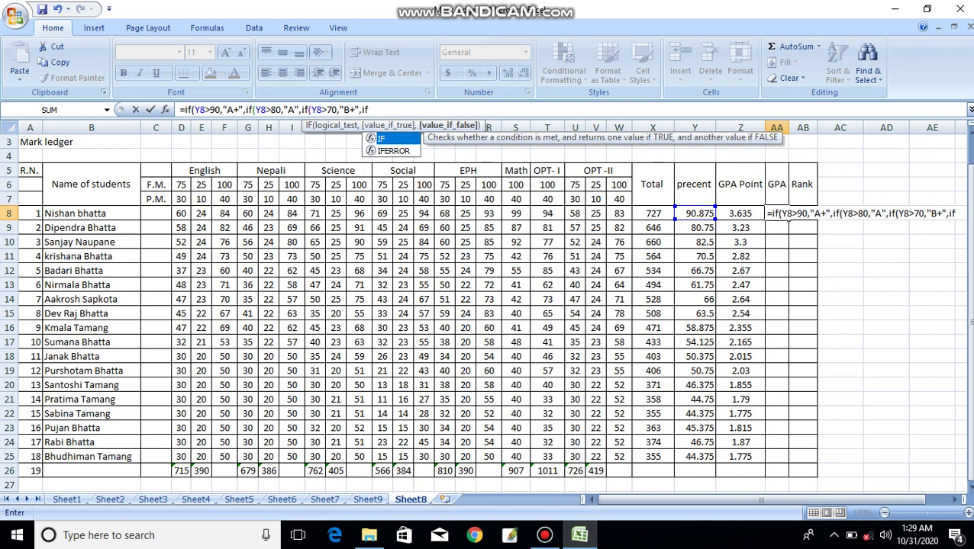
type("(")
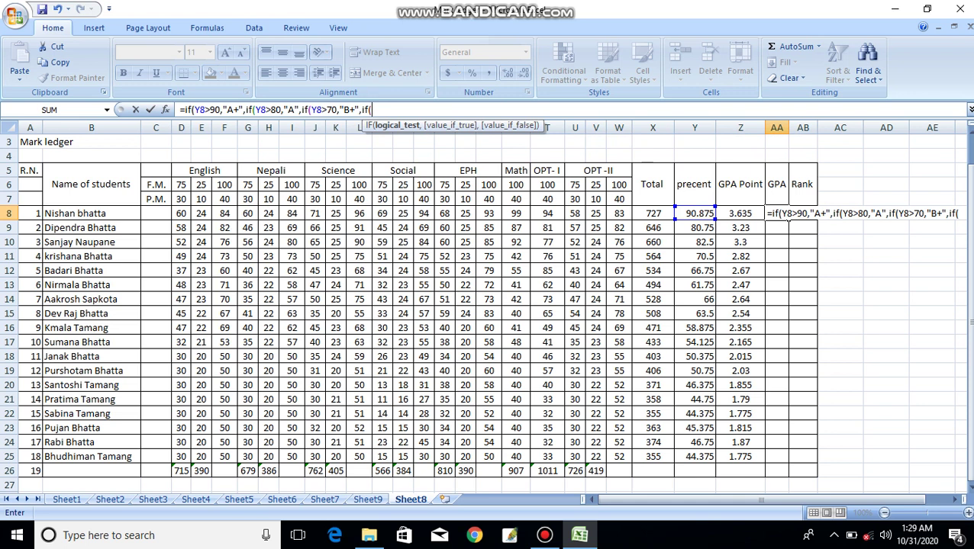
- Add the Y8>60 band returning "B" and start the next if( test on Y8
left_click(695, 213)
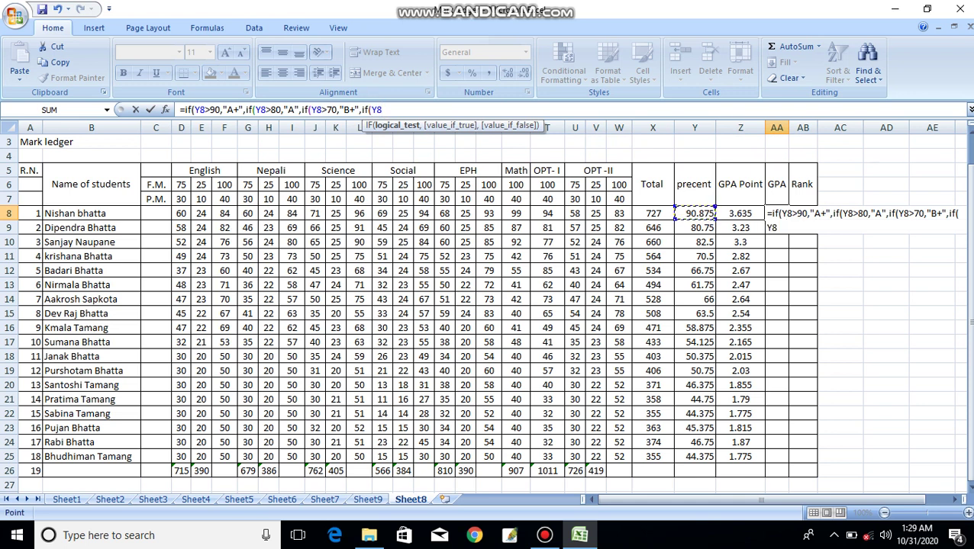
type(">60,")
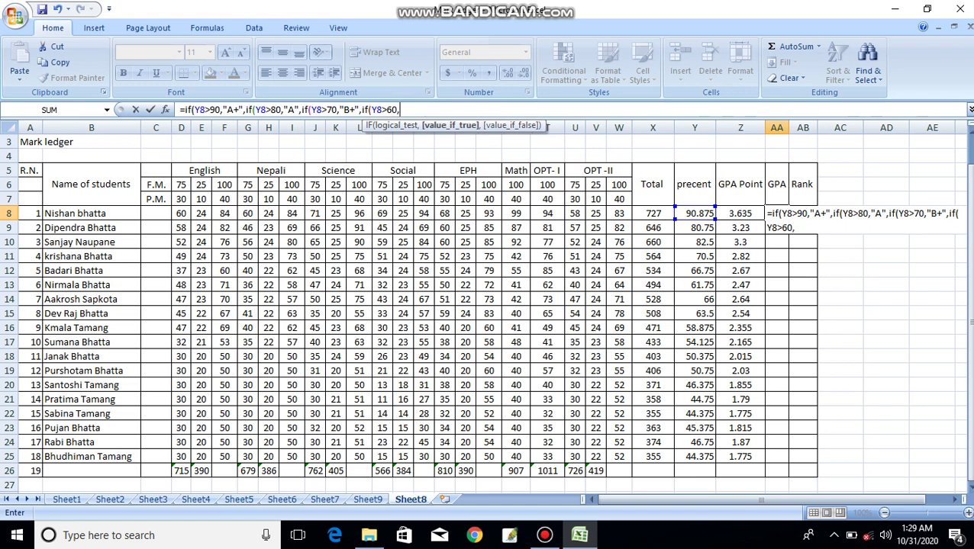
type("\"")
type("B")
type("\"")
type(",")
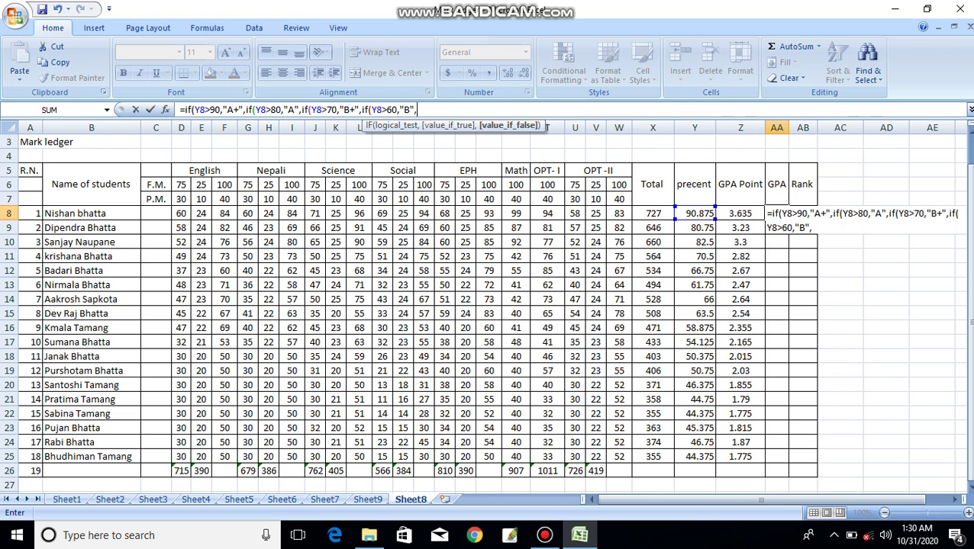
type("if")
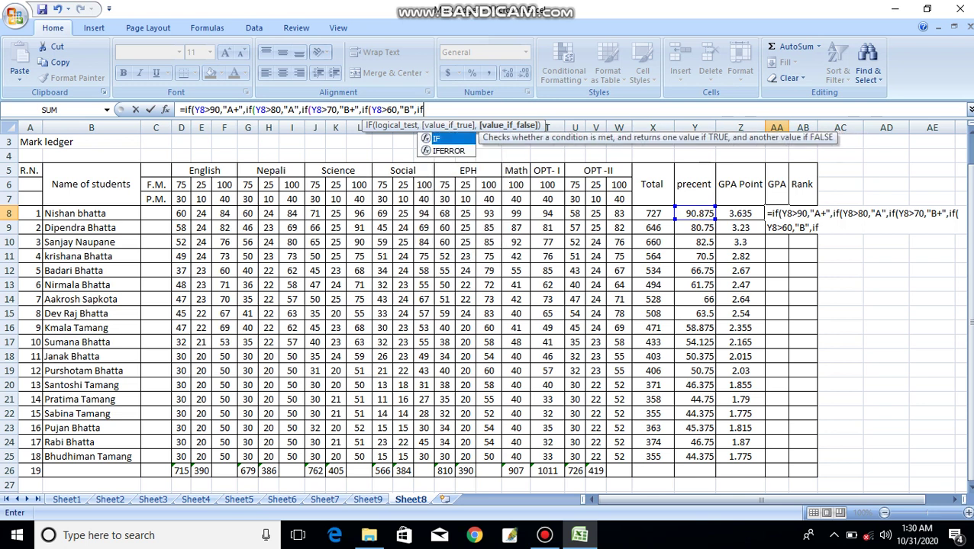
type("(")
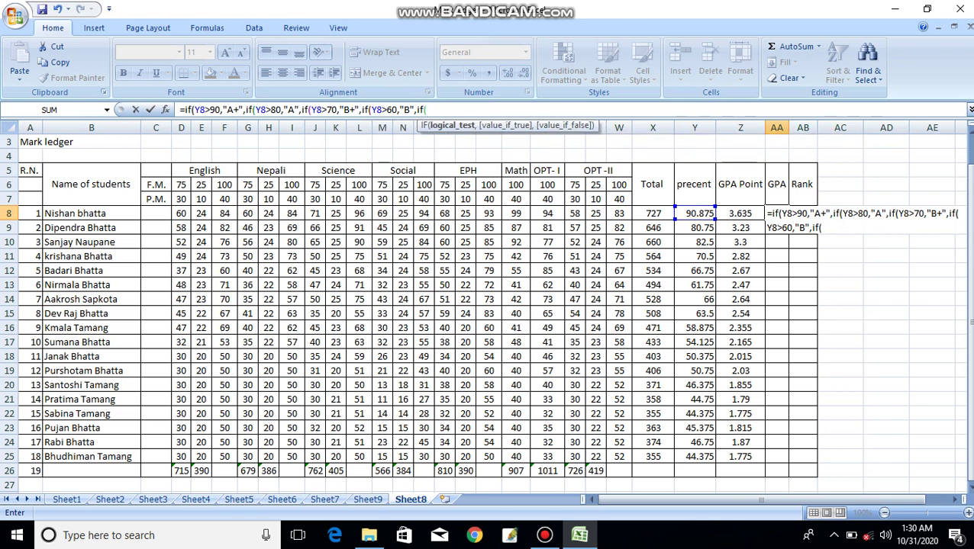
left_click(695, 213)
- Add the Y8>50 band returning "C+", fixing the unquoted grade, then open the next if(
type(">50")
type(",")
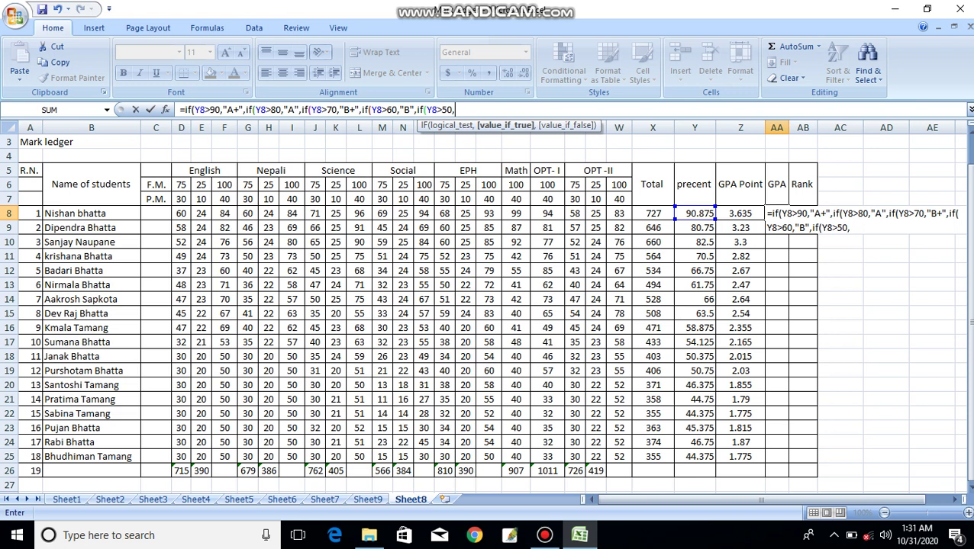
type("C")
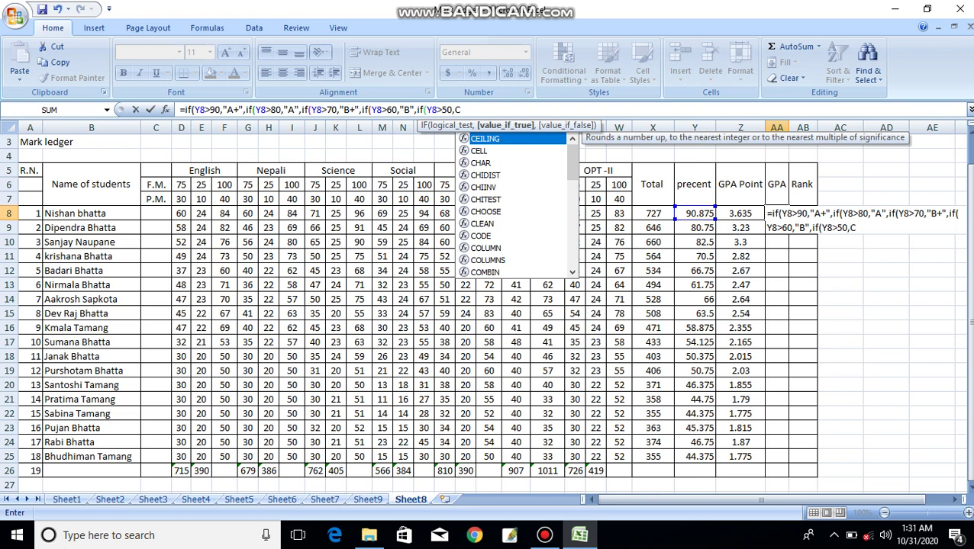
type("+")
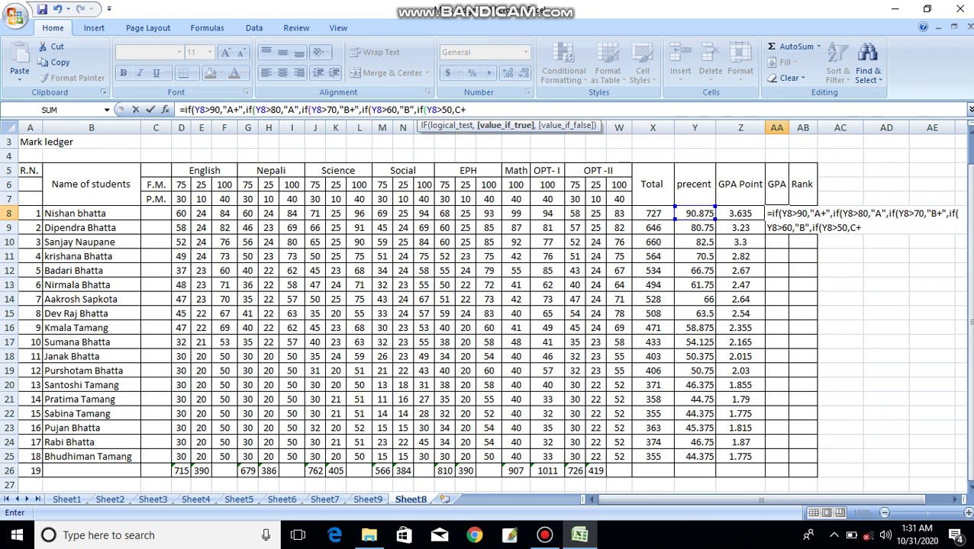
key("BackSpace")
key("BackSpace")
type("\"C+\",")
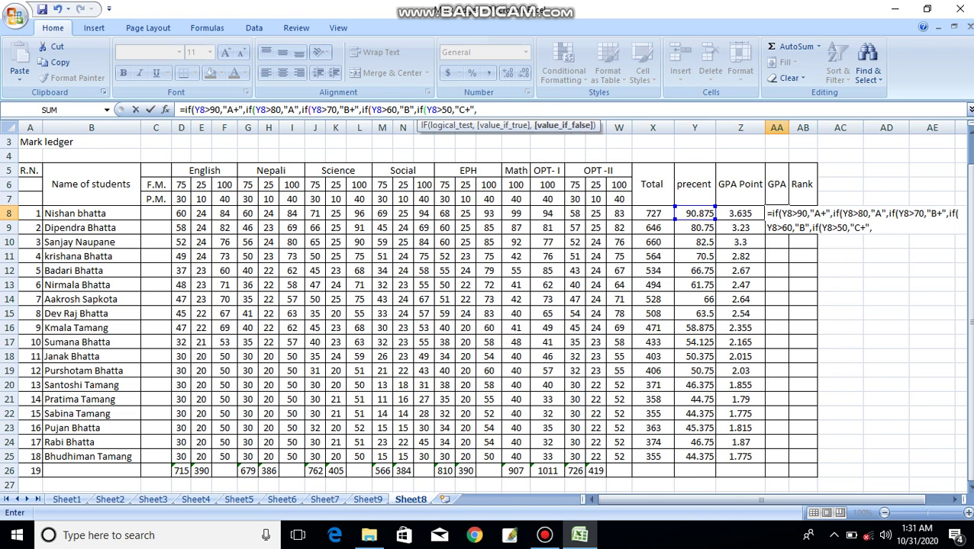
type("if")
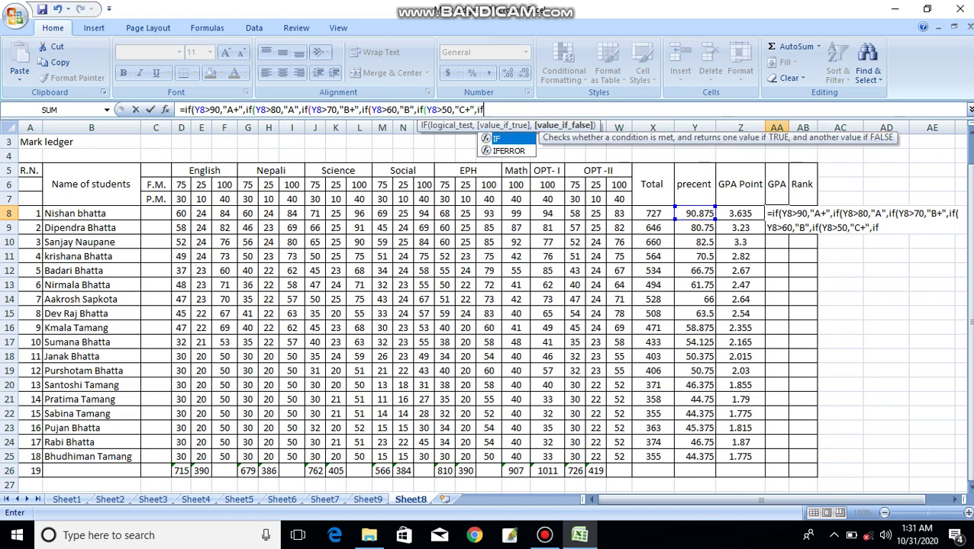
type("(")
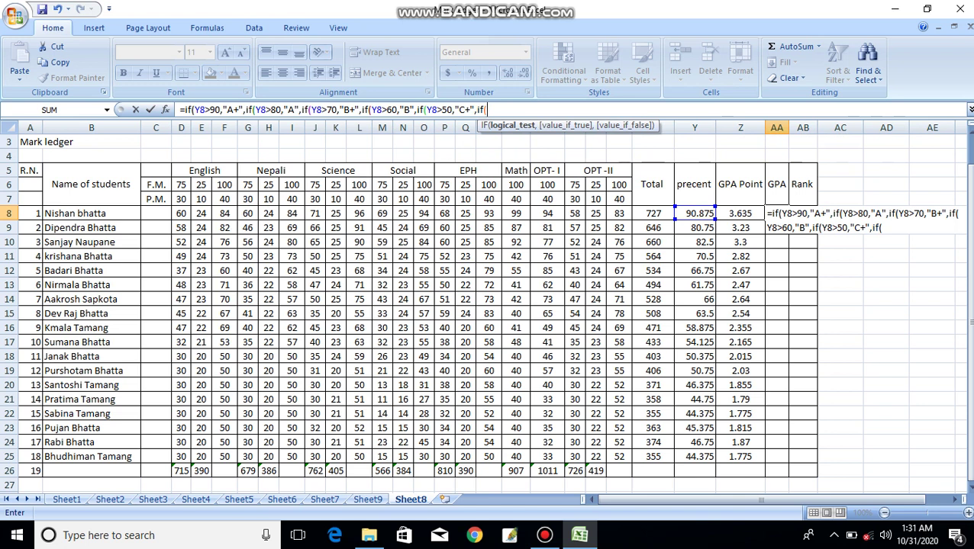
- Append if(Y8>40,"C",if( to the AA8 grade formula
left_click(694, 213)
type(">40,")
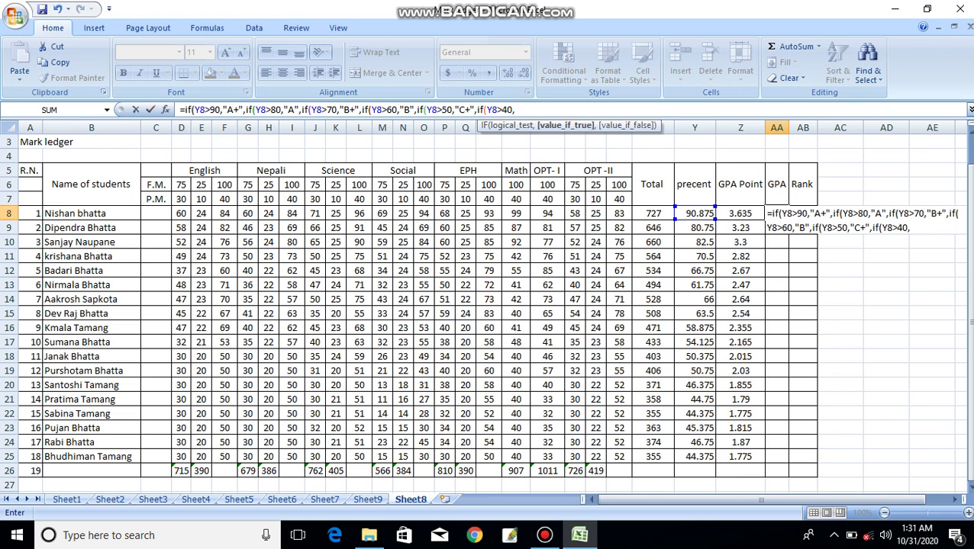
type("\"")
type("C\",")
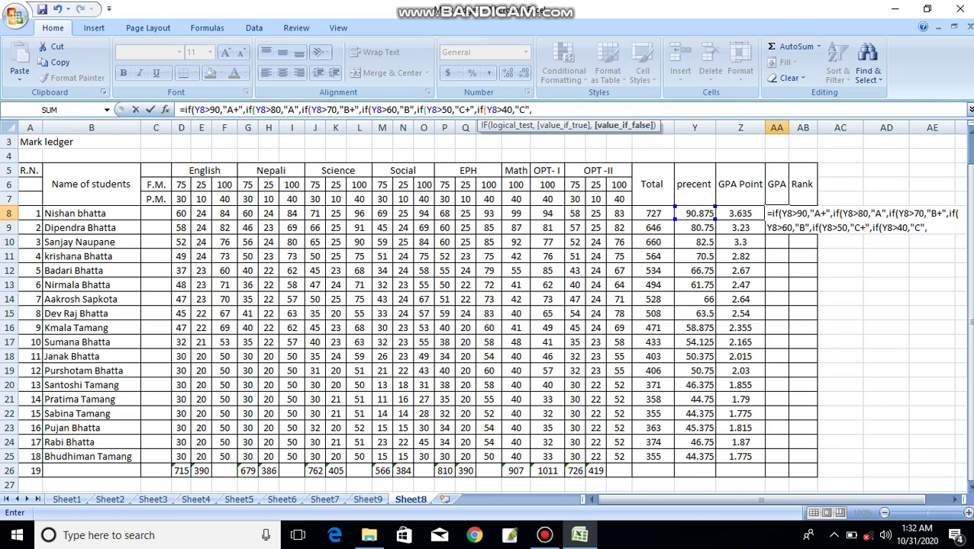
type("if")
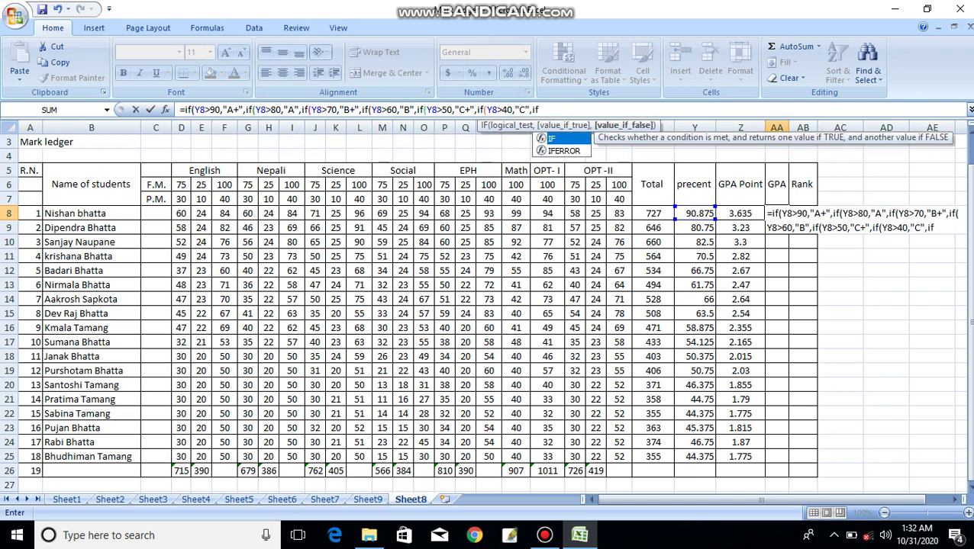
type("(")
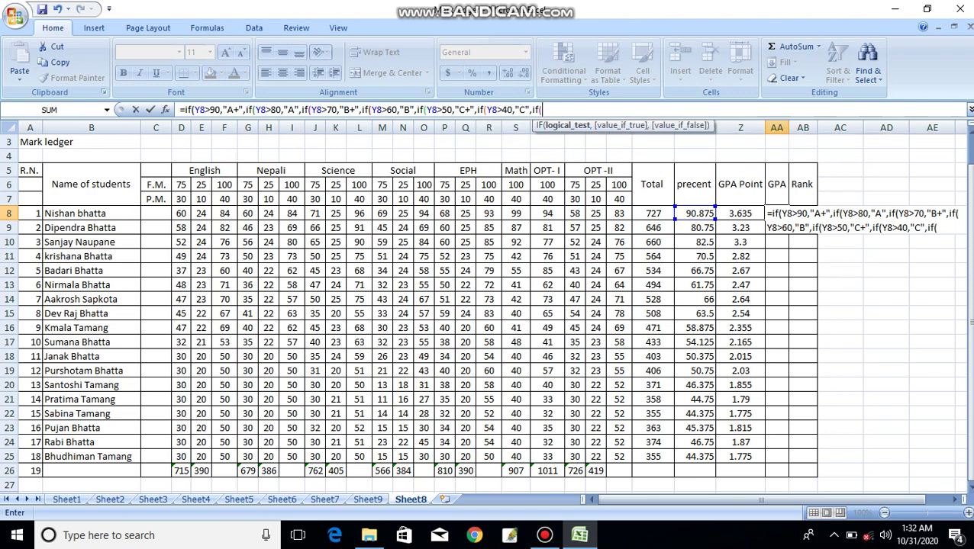
- Add the Y8>30 band returning "D+", removing a stray Y8 reference, and begin another if(
left_click(695, 214)
type(">30")
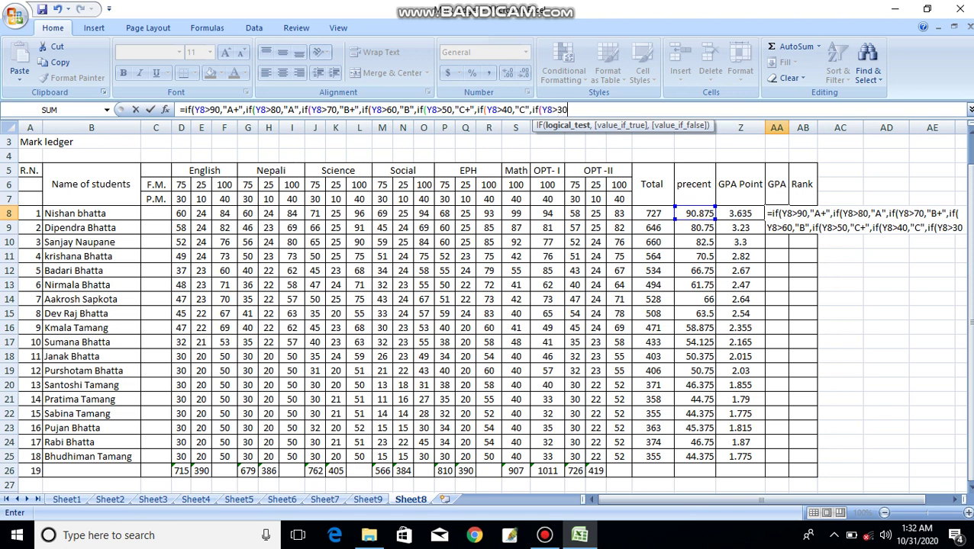
type(",")
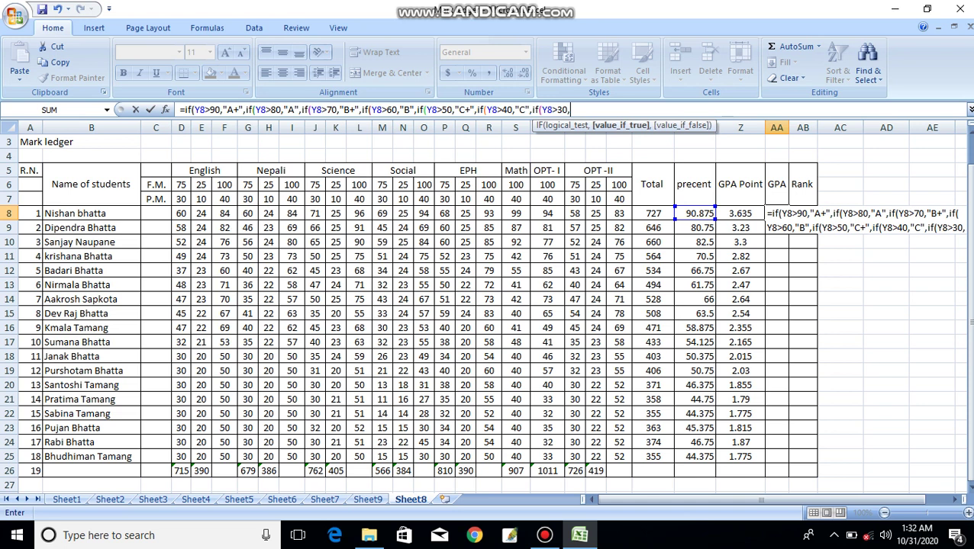
type("\"")
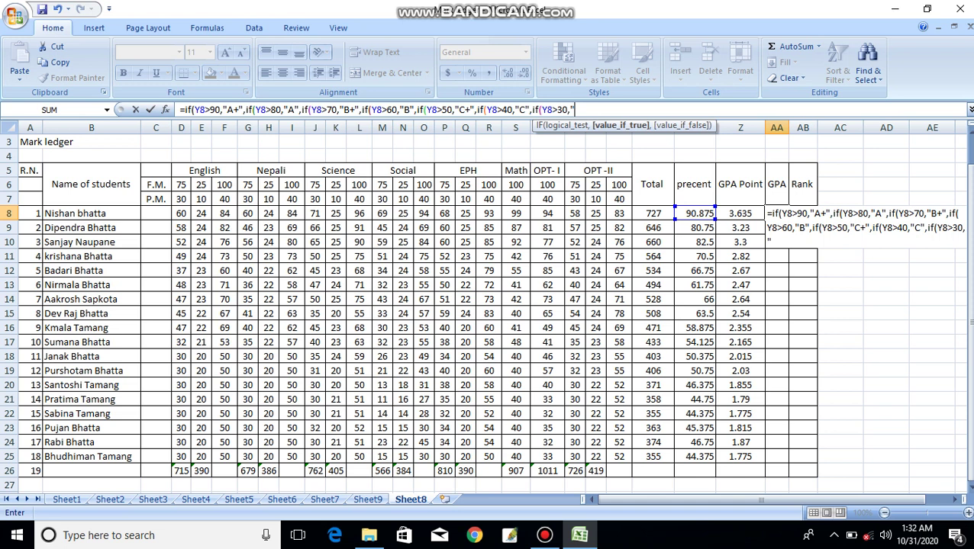
type("D+")
type("\",")
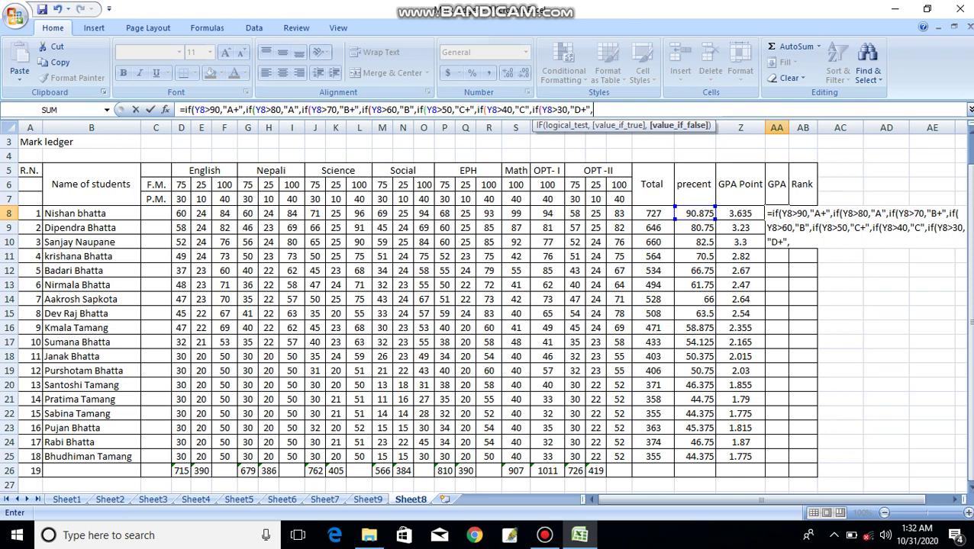
left_click(695, 214)
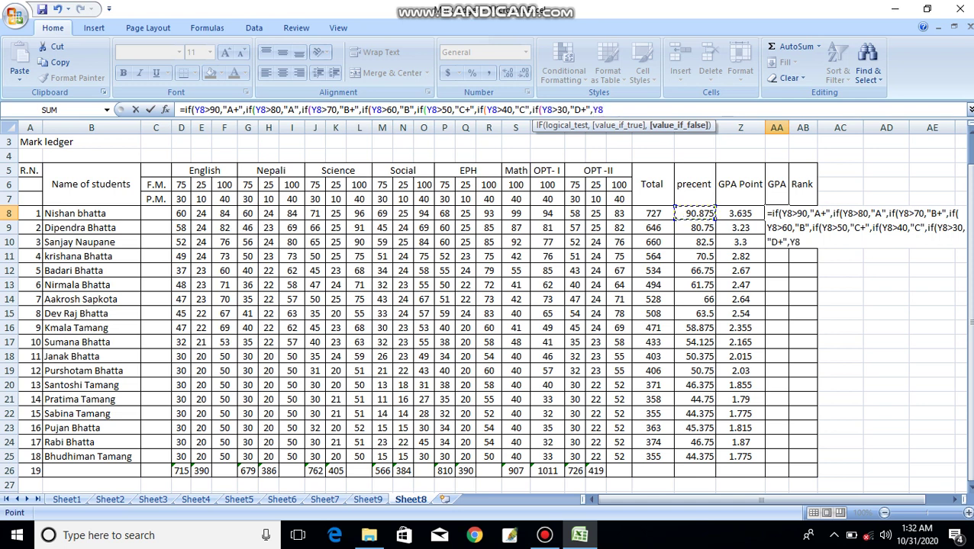
key("BackSpace")
key("BackSpace")
type("if")
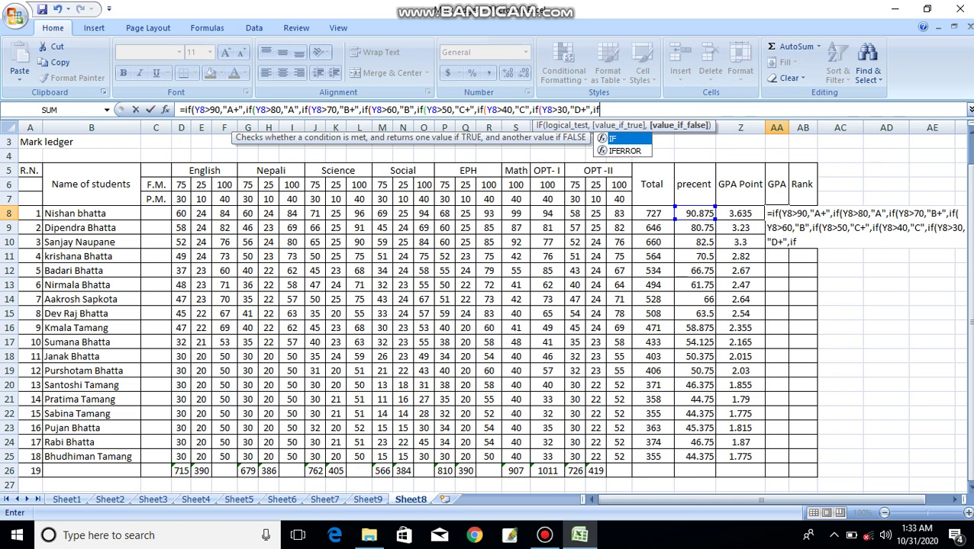
type("(")
- Finish the formula with a final Y8>20 "D" band, close all brackets and enter it, showing A+
left_click(695, 212)
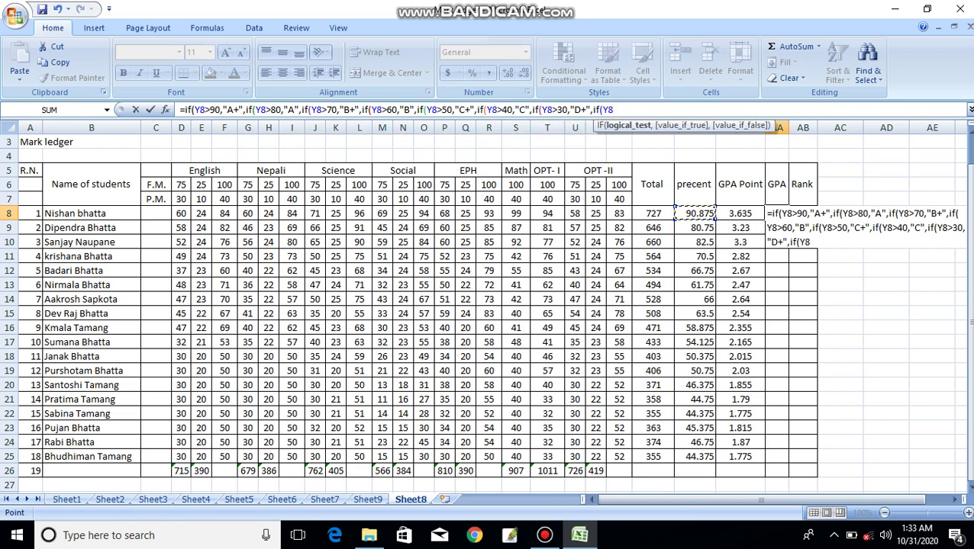
type(">")
type("20,")
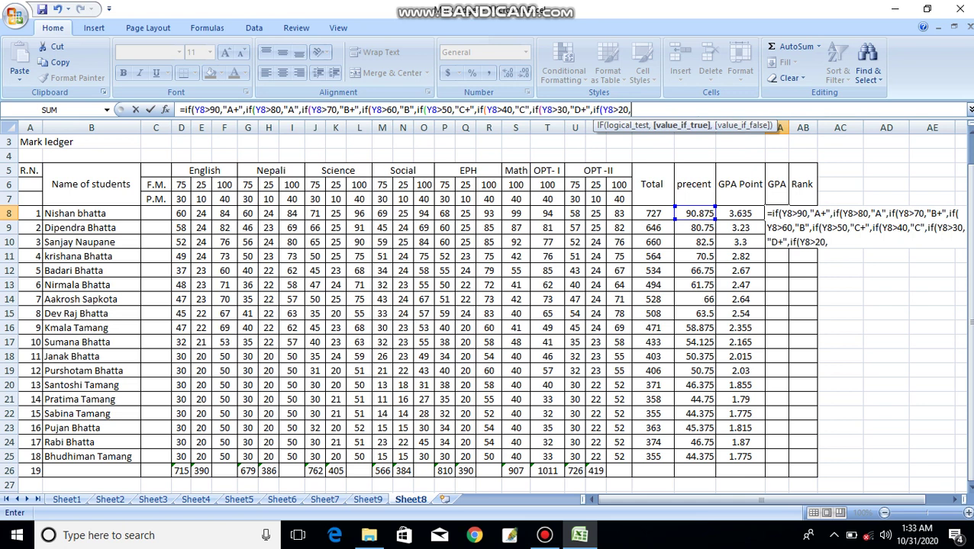
type("\"D\"")
type(")))")
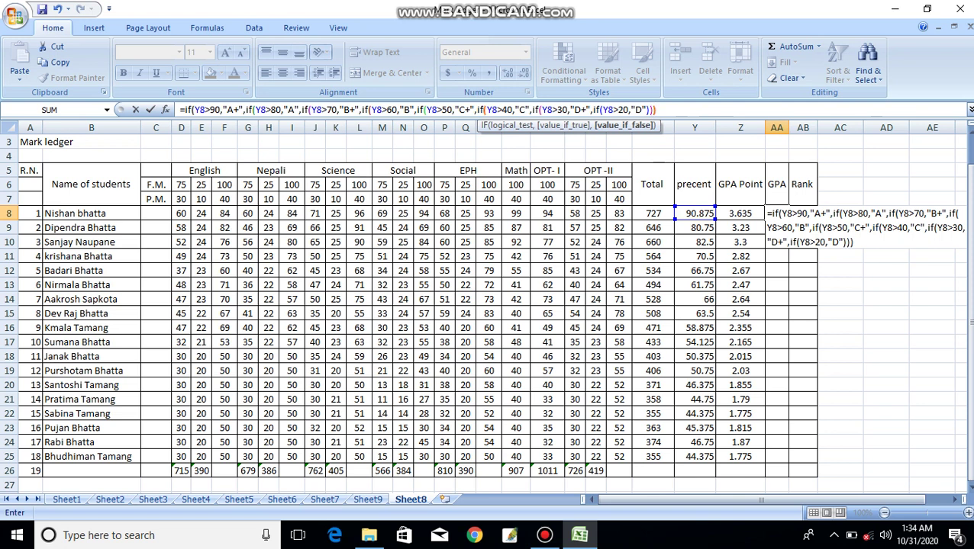
type(")")
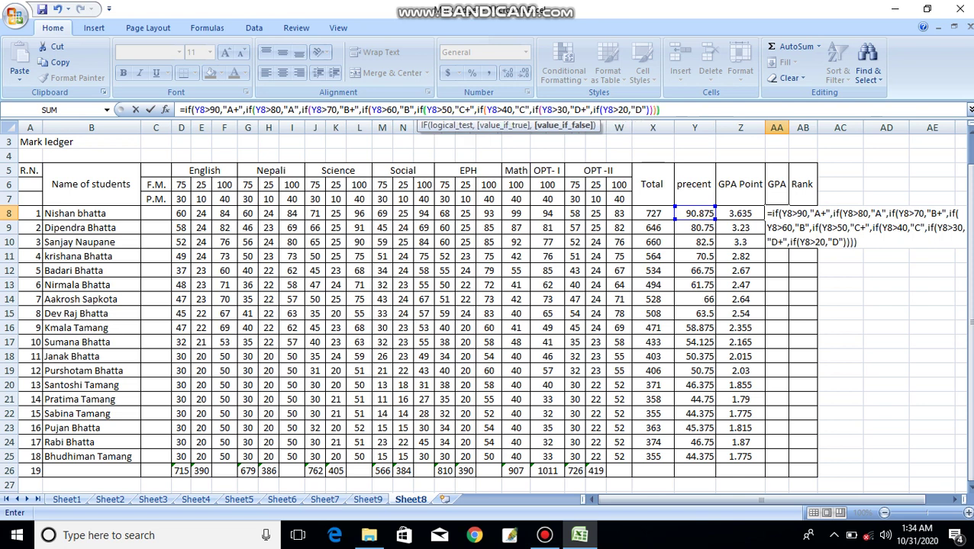
type("))")
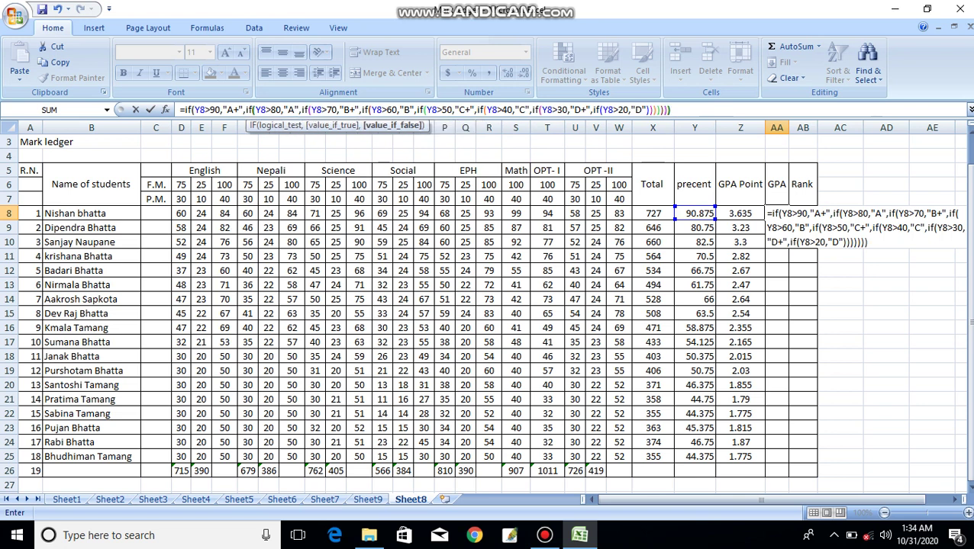
type("))")
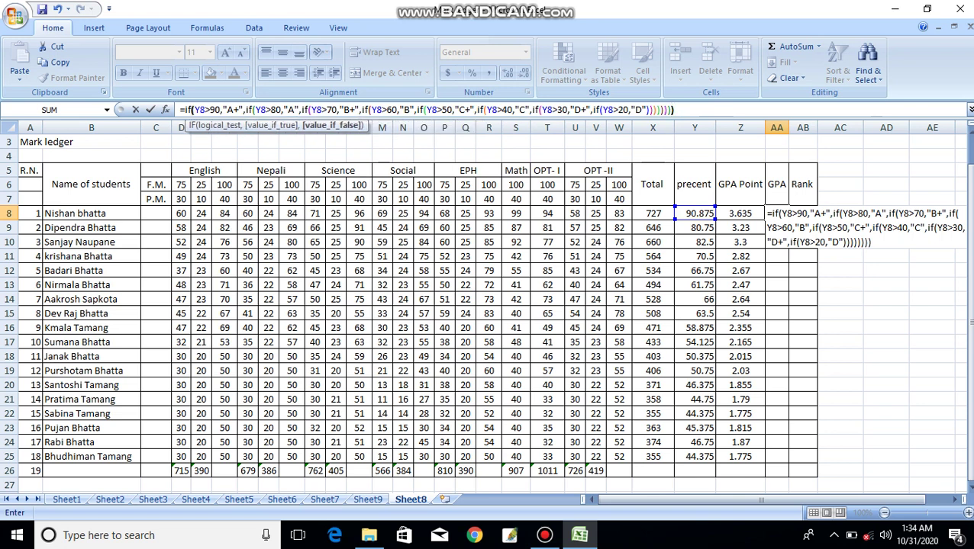
type(")")
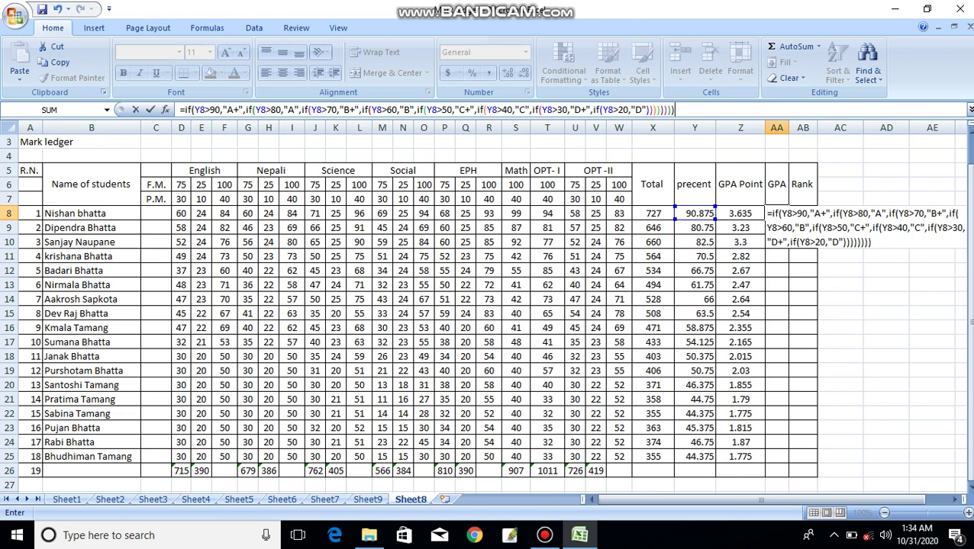
key("Return")
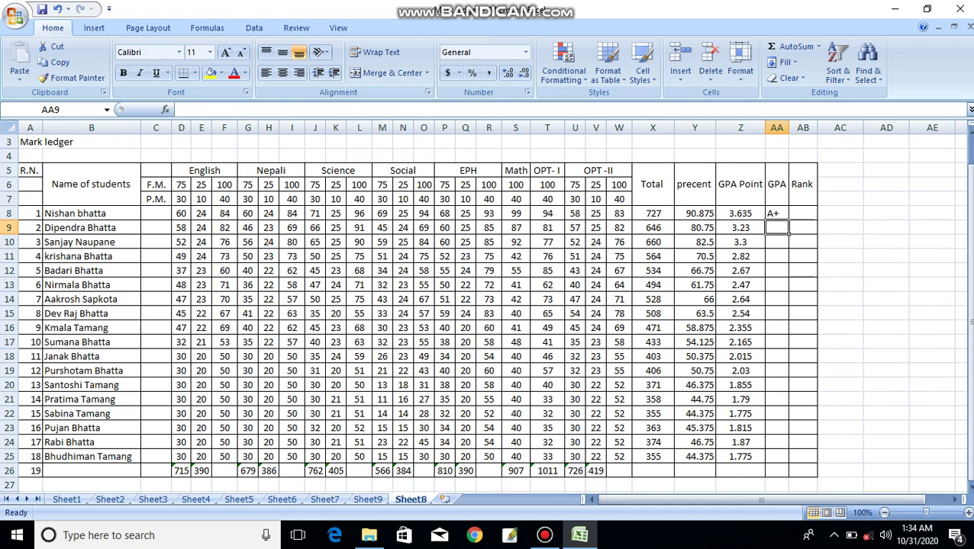
left_click(777, 213)
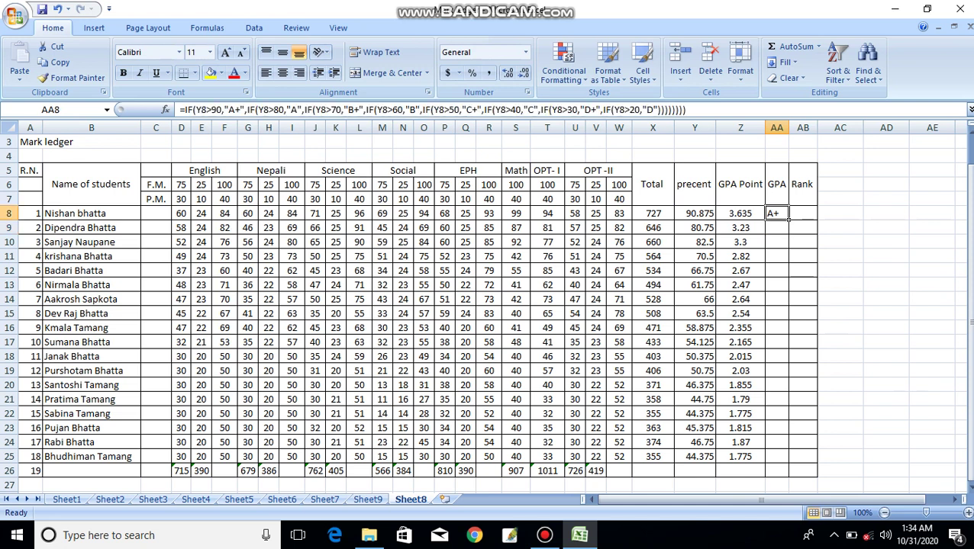
- Fill the AA8 grade formula down to the last student, giving grades from A+ to C
left_click_drag(789, 219, 789, 462)
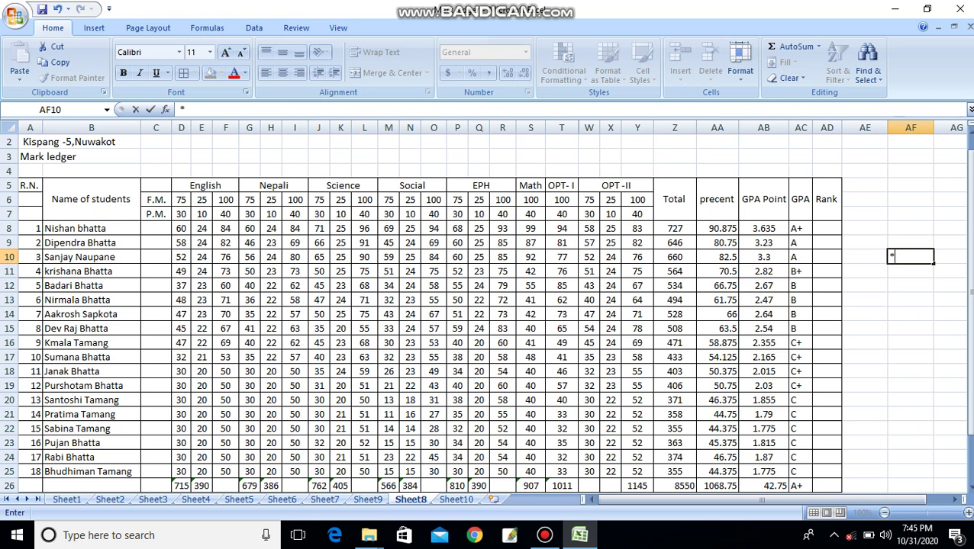
left_click_drag(801, 228, 801, 416)
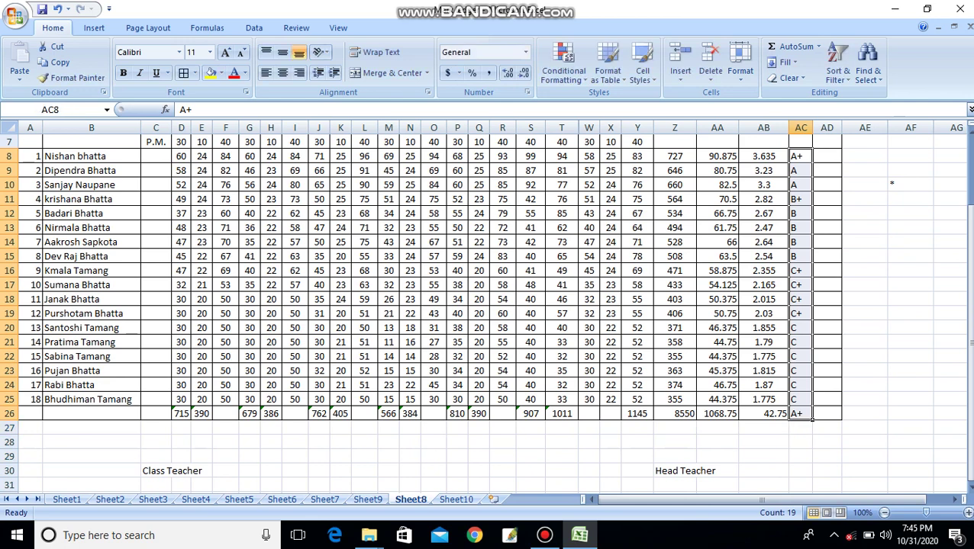
left_click_drag(969, 342, 969, 279)
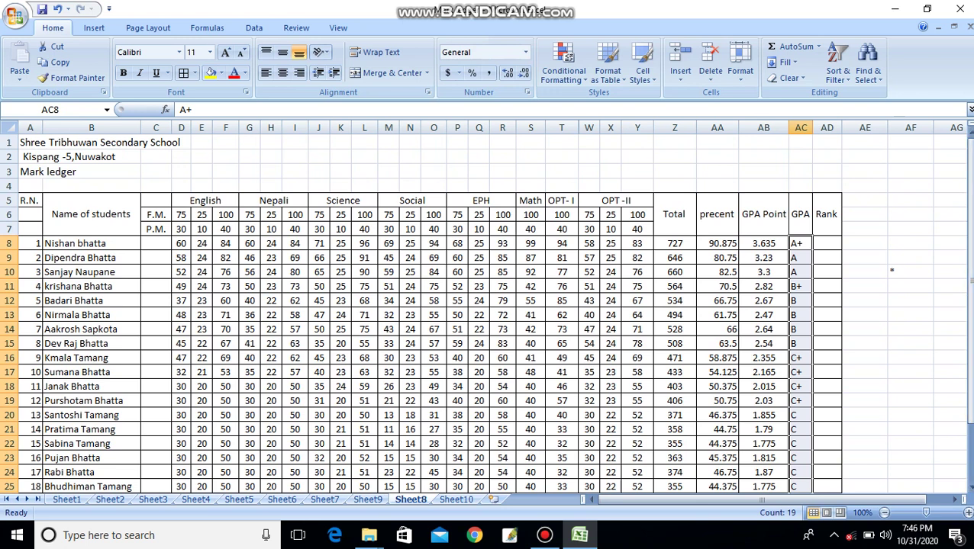
key("Right")
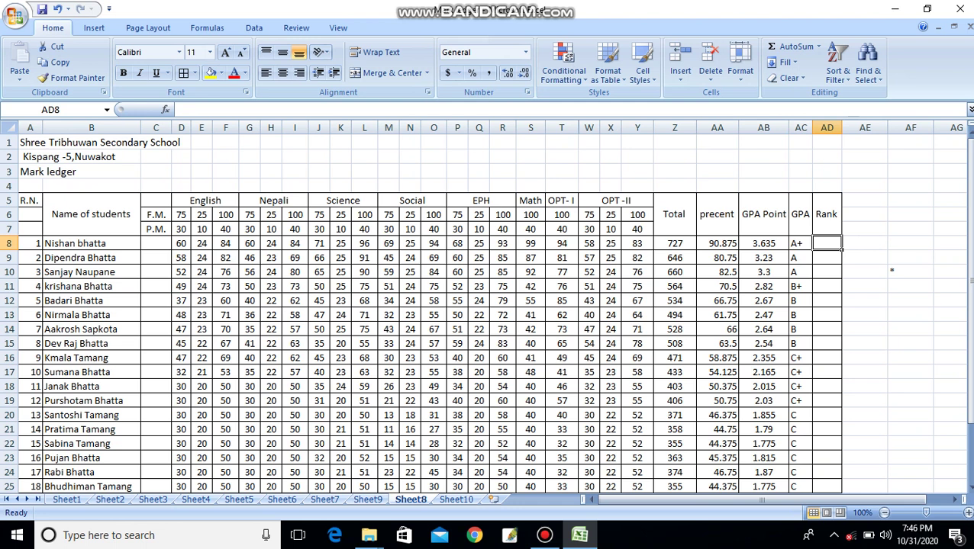
- Enter =rank(Z8,Z8:Z25) in AD8 so the first student ranks 1
type("=")
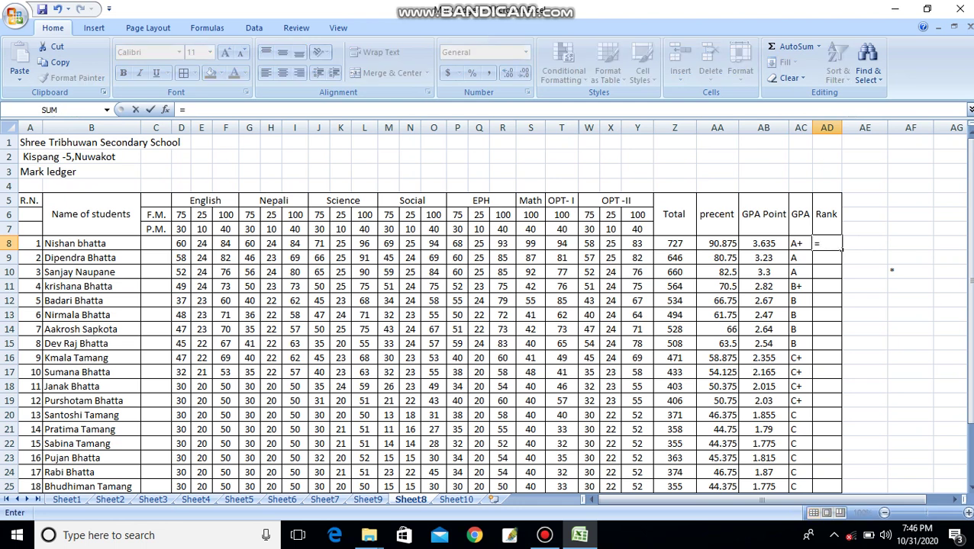
type("ran")
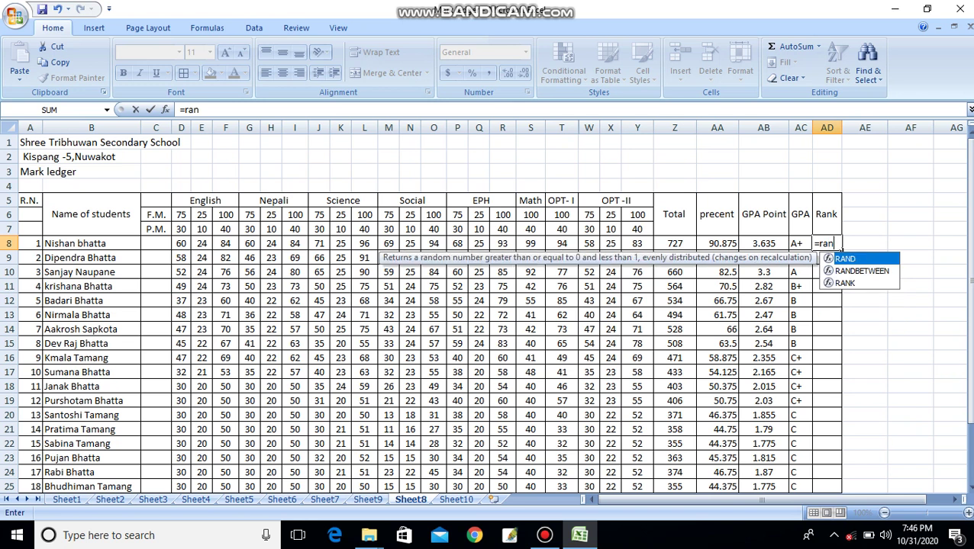
type("k")
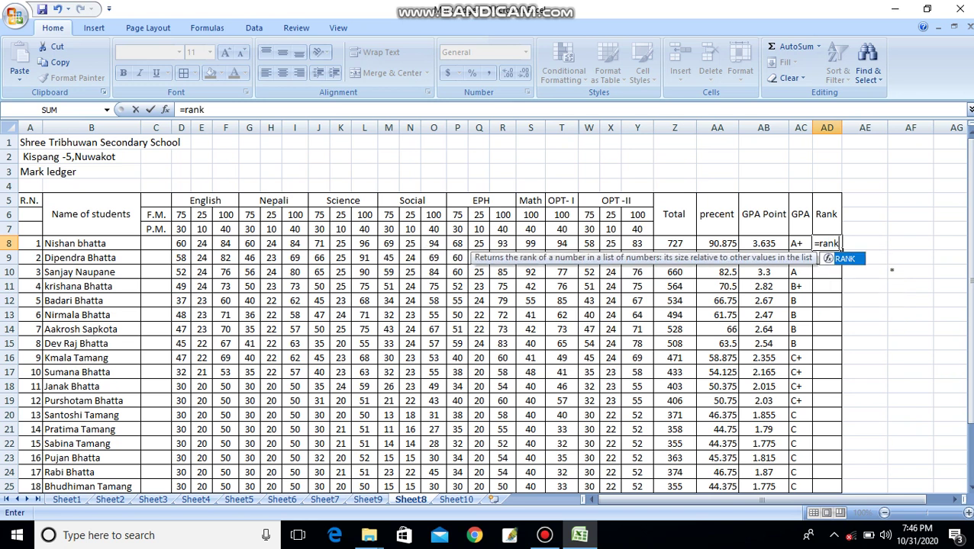
type("(")
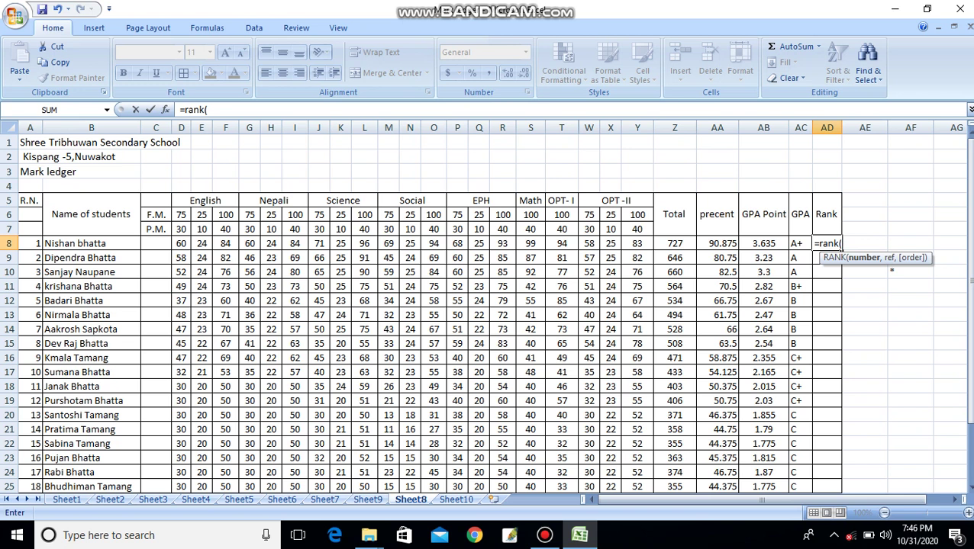
key("Left")
key("Left")
key("Left")
key("Left")
type(",")
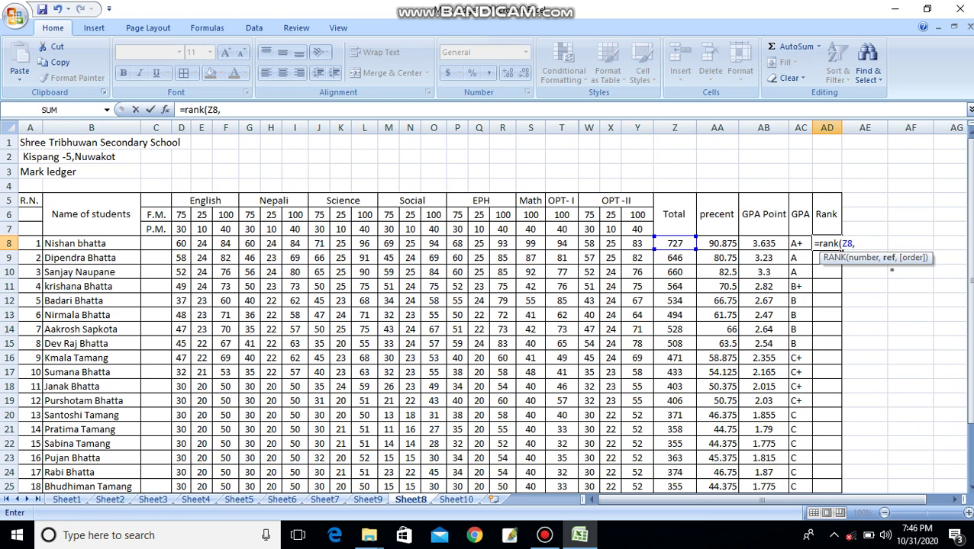
left_click_drag(674, 244, 683, 463)
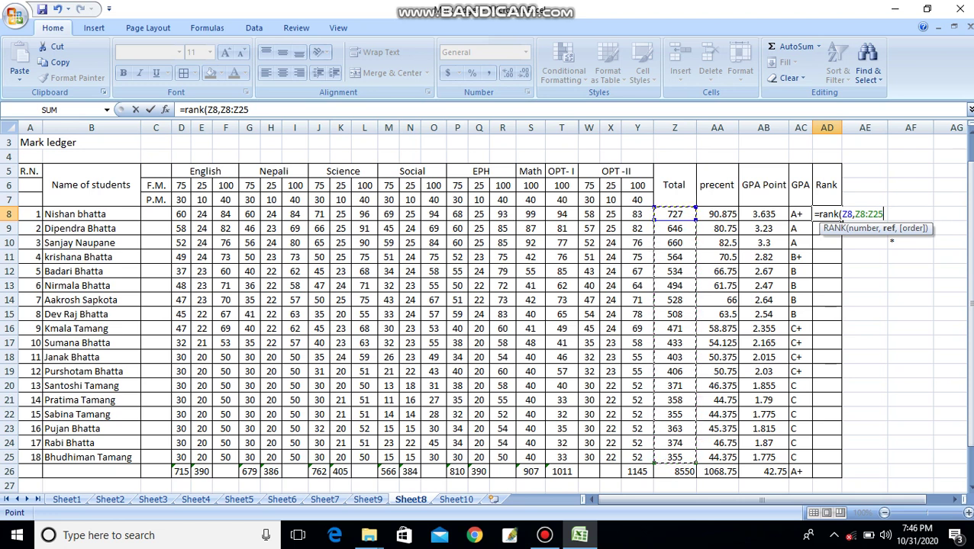
key("F2")
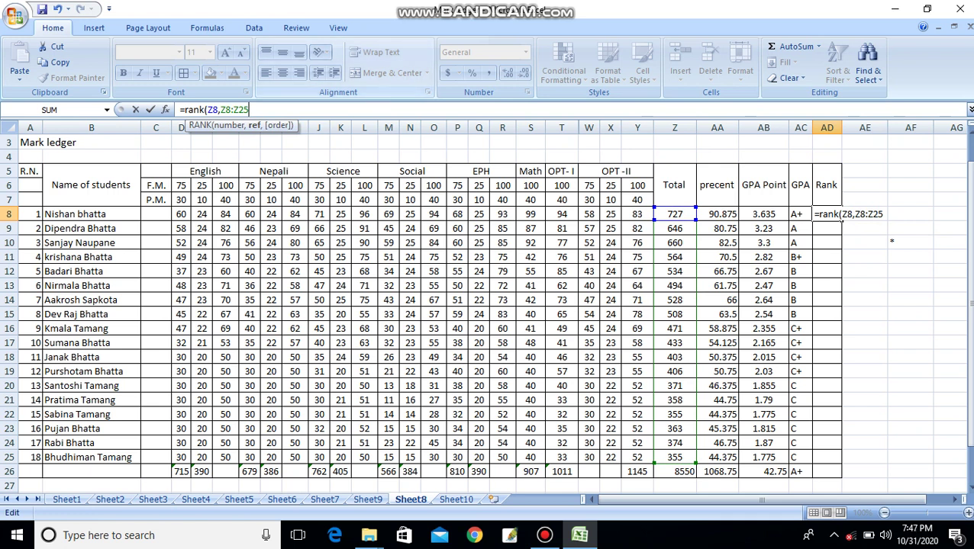
type(")")
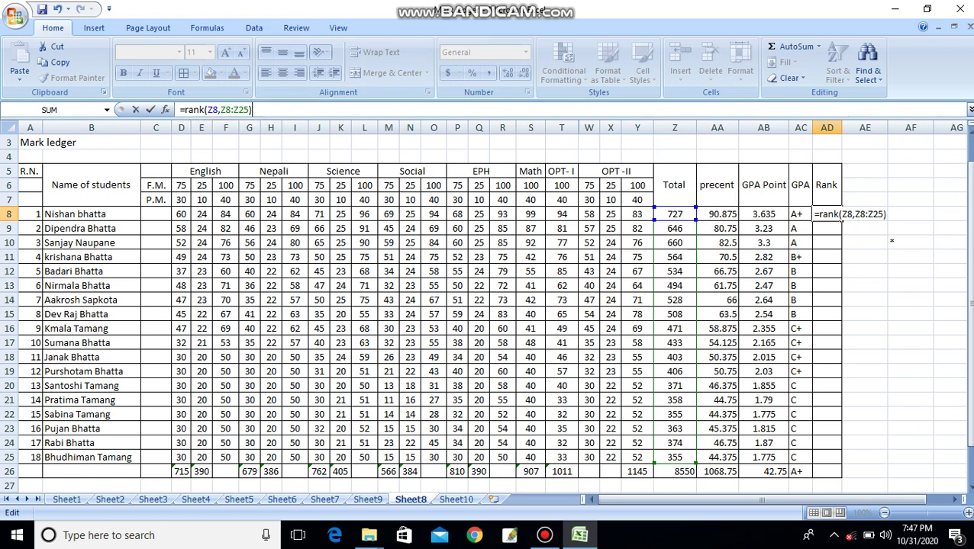
key("Return")
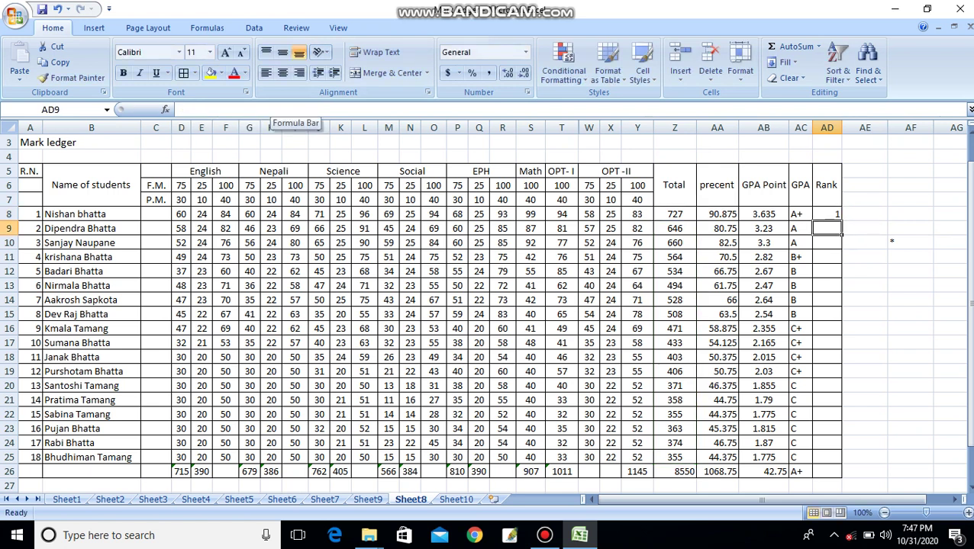
key("Up")
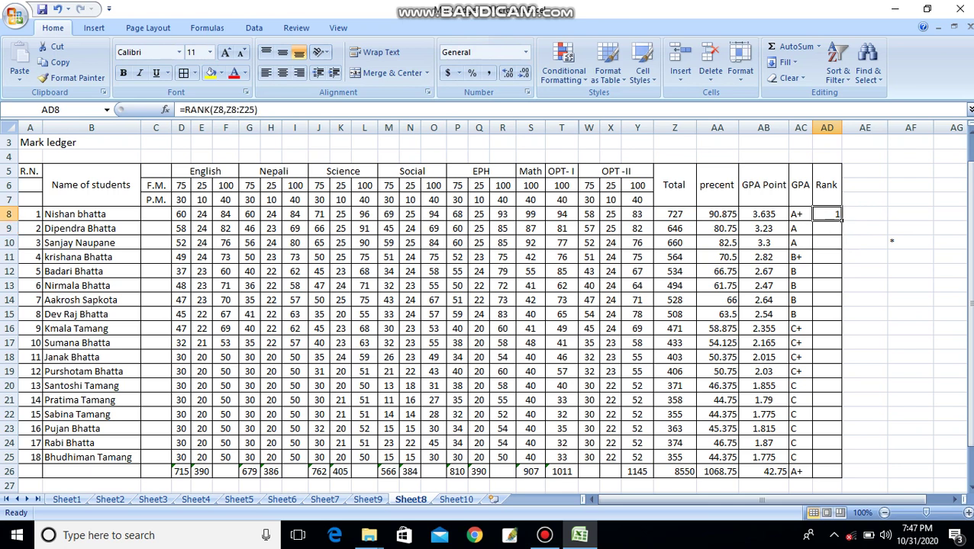
left_click_drag(841, 219, 831, 458)
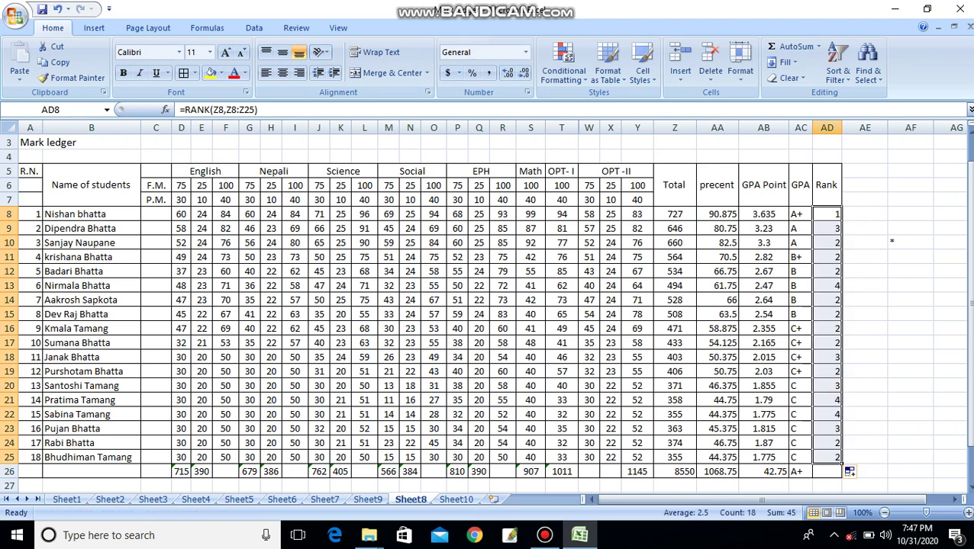
left_click(911, 414)
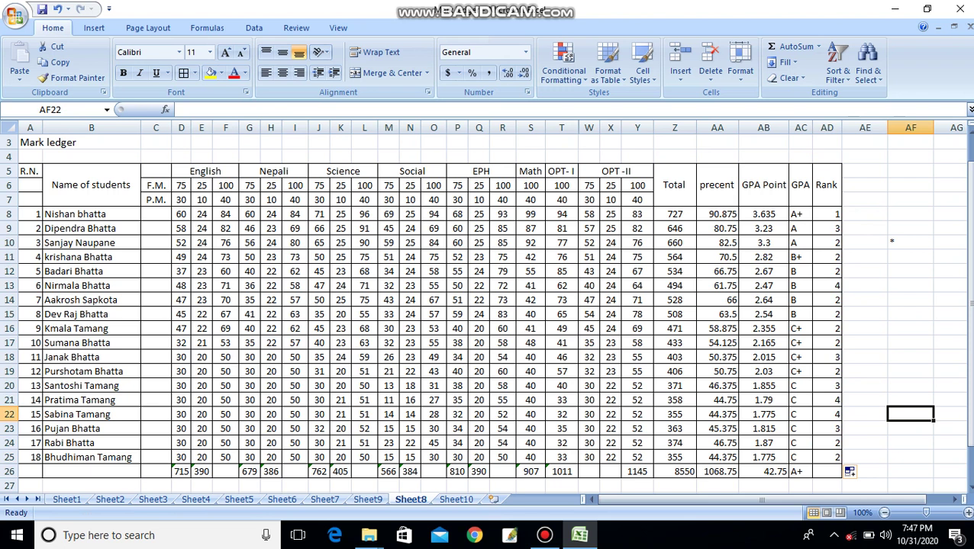
left_click(826, 214)
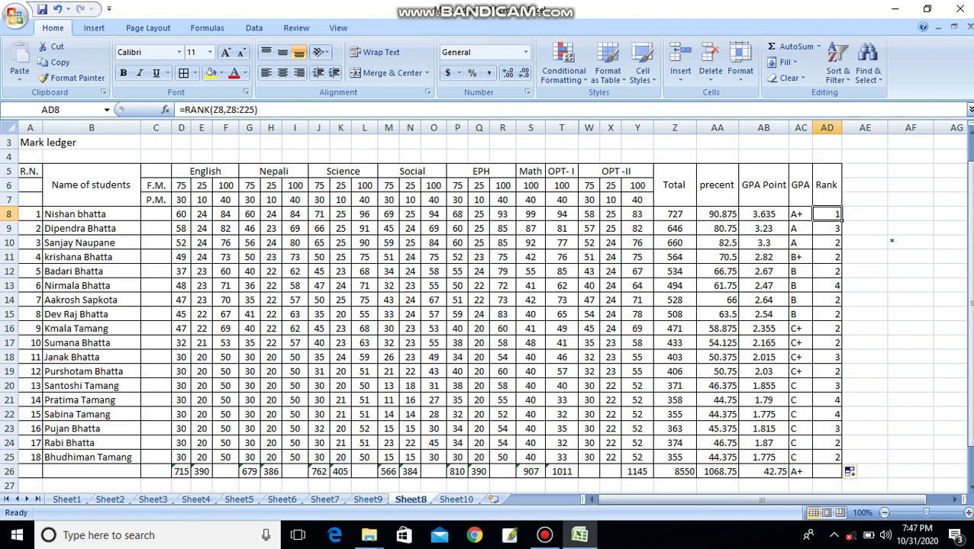
key("Down")
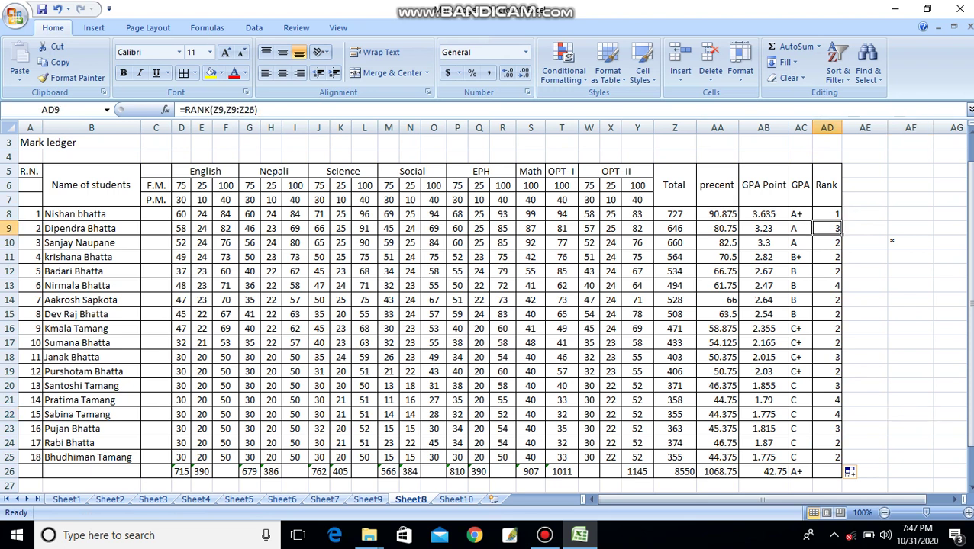
key("shift+Down")
key("shift+Down")
key("shift+Down")
key("shift+Down")
key("shift+Down")
key("shift+Down")
key("shift+Down")
key("shift+Down")
key("shift+Down")
key("shift+Down")
key("shift+Down")
key("shift+Down")
key("shift+Down")
key("shift+Down")
key("shift+Down")
key("shift+Down")
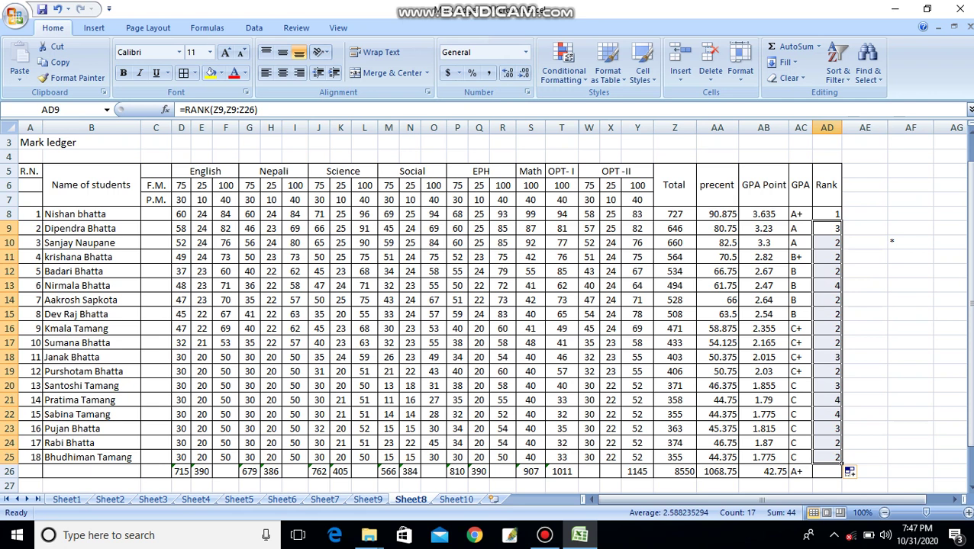
key("Delete")
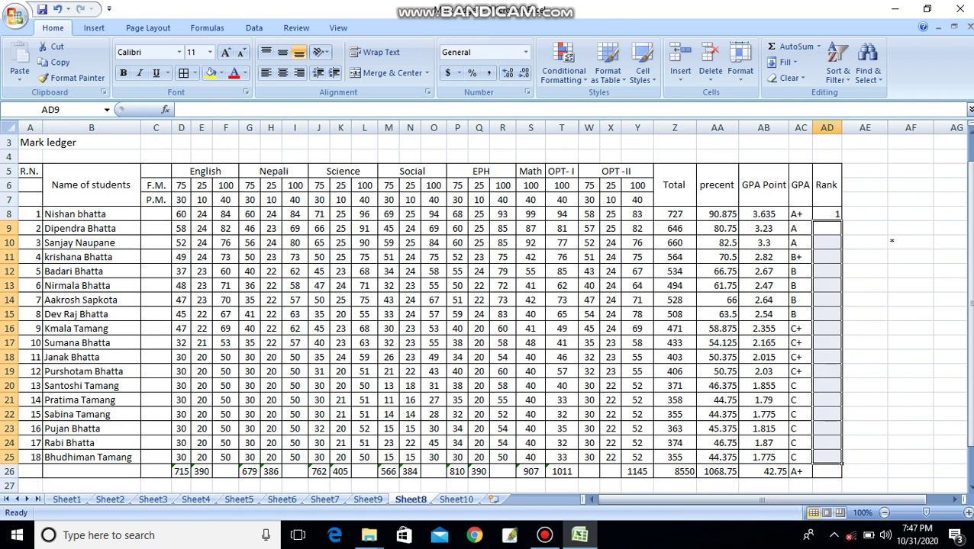
left_click(910, 400)
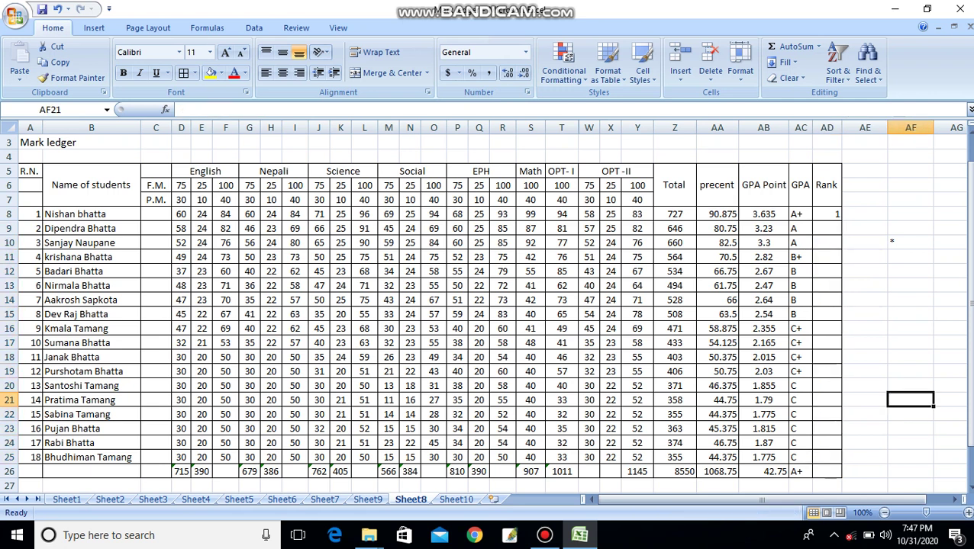
- Reopen the AD8 rank formula and back out of an accidental edit without changes
left_click(828, 215)
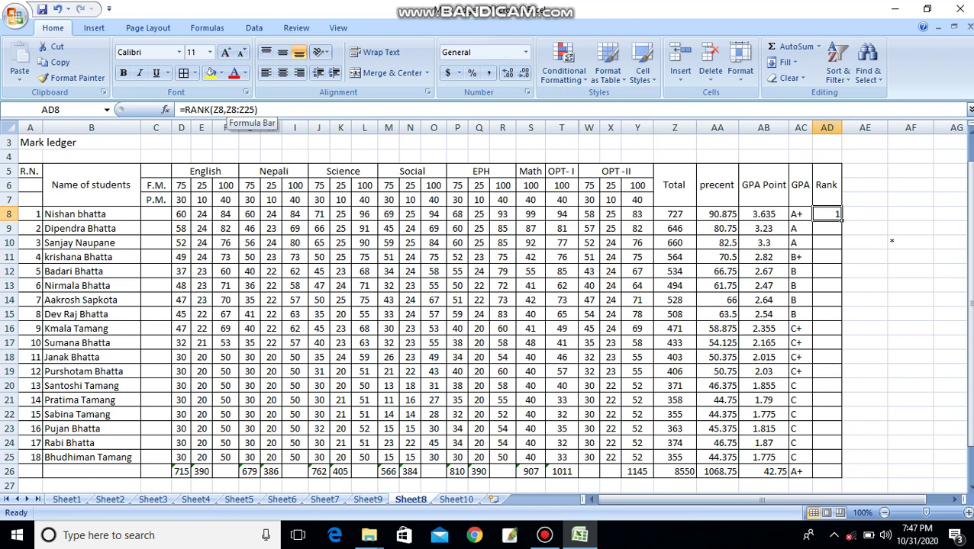
left_click(228, 110)
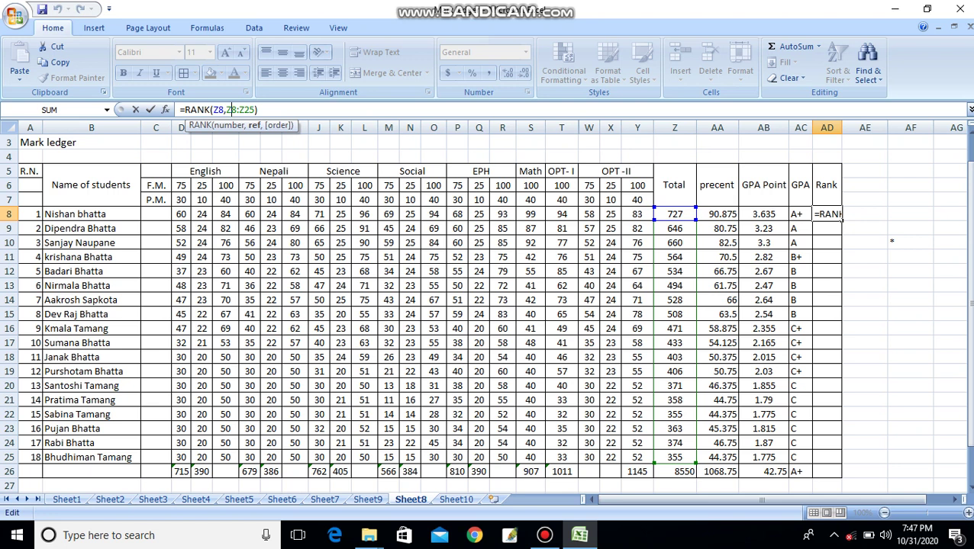
key("XF86MonBrightnessDown")
left_click(891, 215)
type("*")
key("BackSpace")
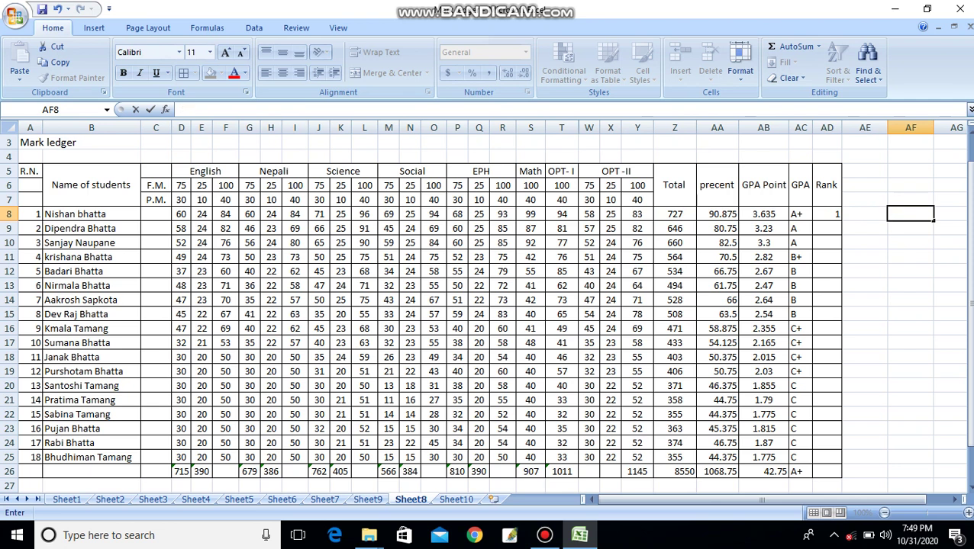
left_click(835, 216)
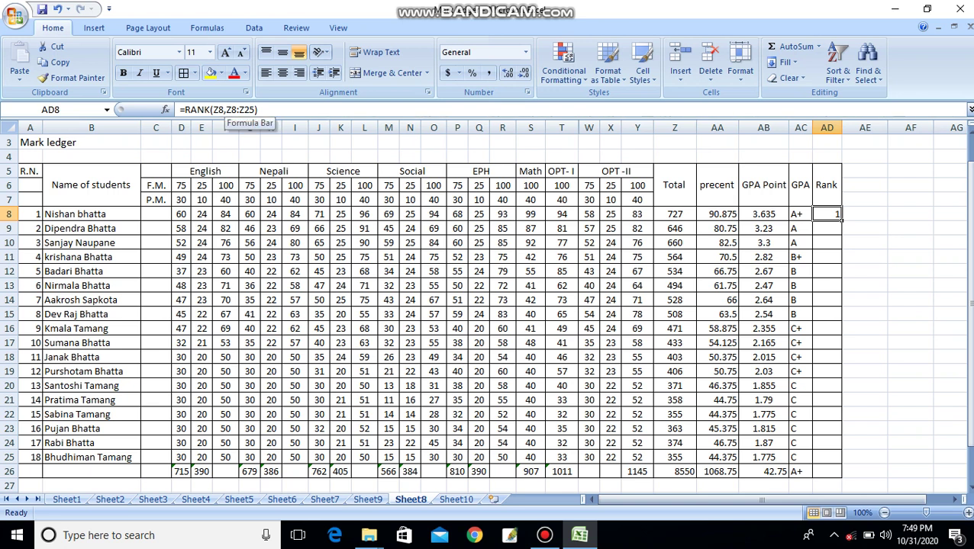
- Make the rank range absolute as =RANK(Z8,$Z$8:$Z$25) using F4
left_click(229, 109)
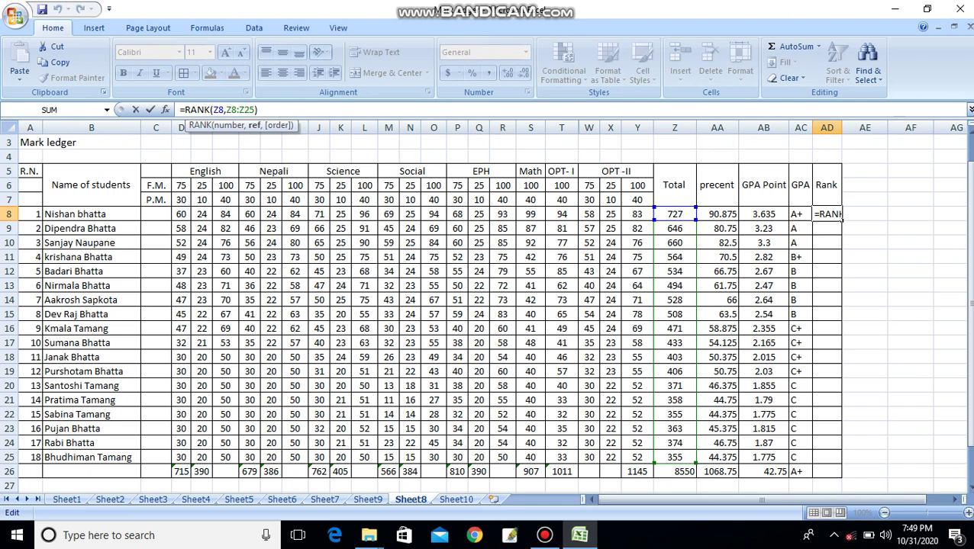
key("F4")
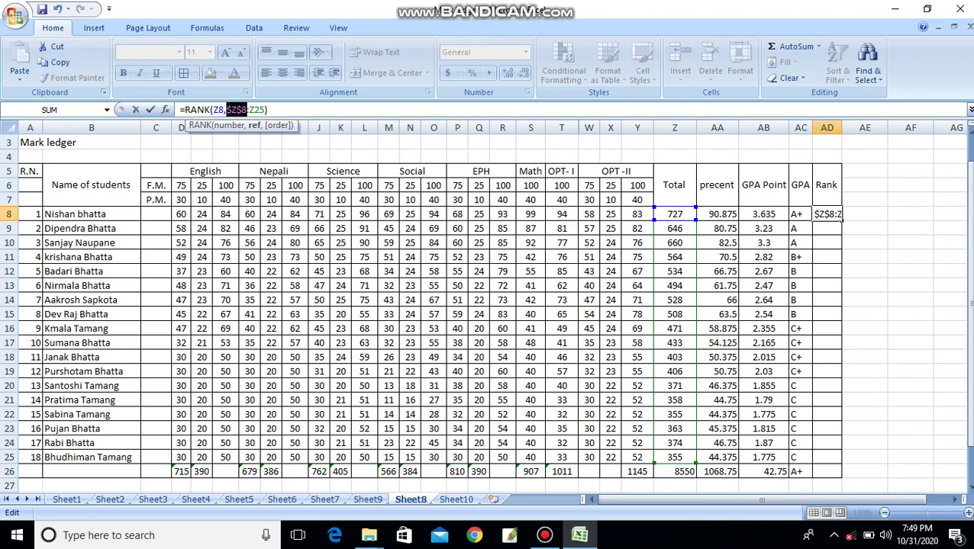
left_click(256, 109)
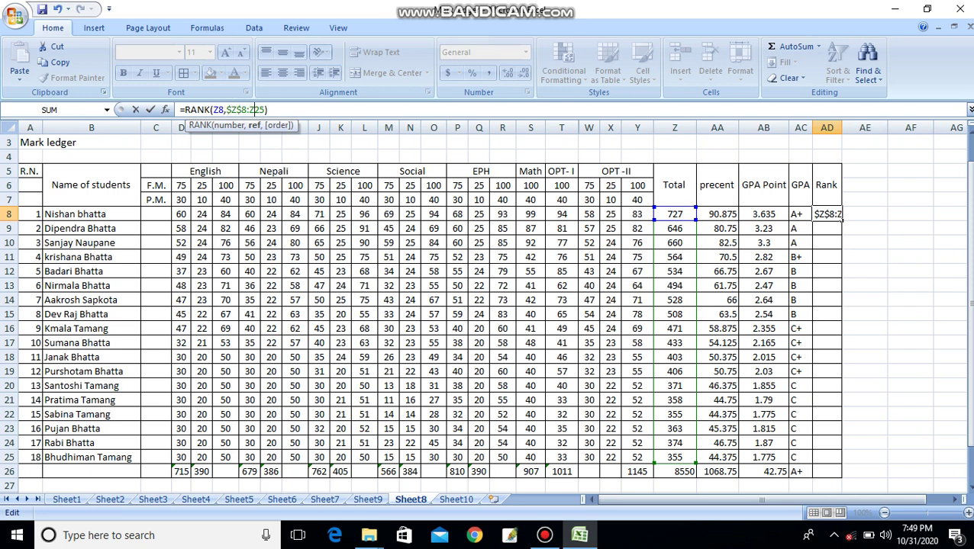
key("F4")
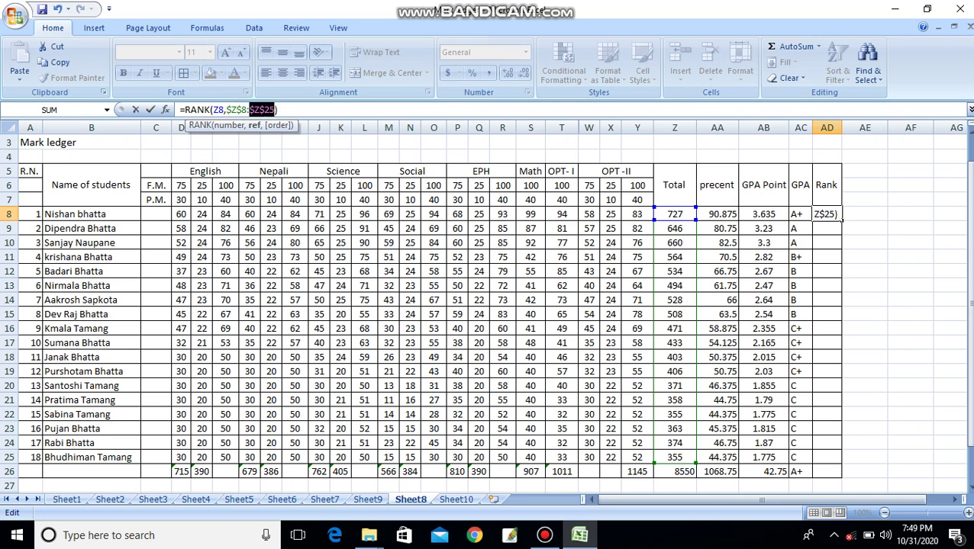
key("Return")
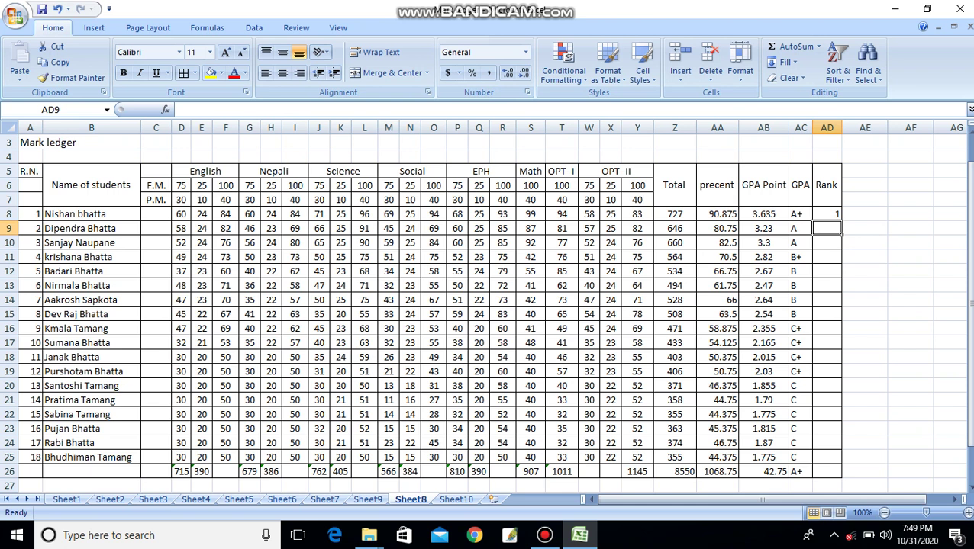
left_click(827, 214)
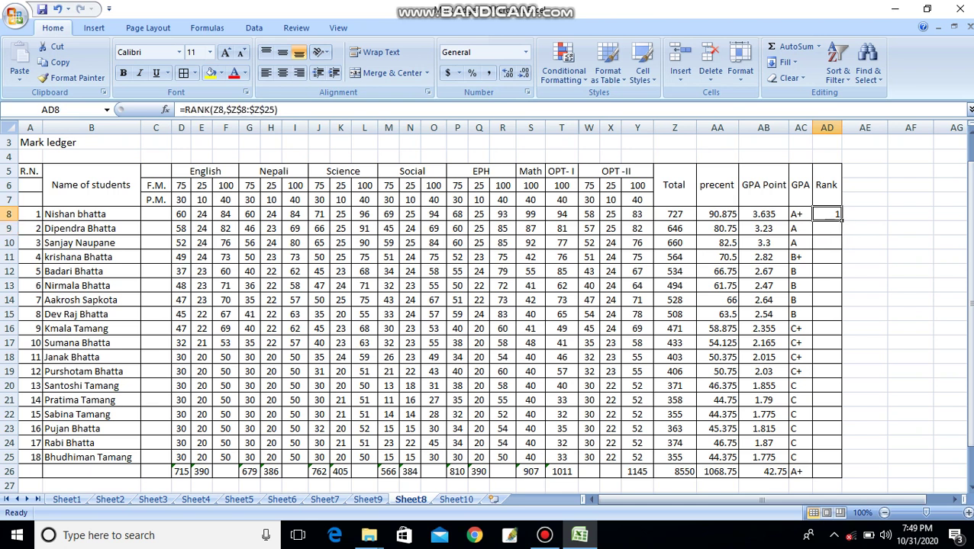
- Fill the rank formula down to AD26, then clear the #N/A rank and A+ grade from totals-row cells AD26 and AC26
left_click_drag(841, 218, 840, 476)
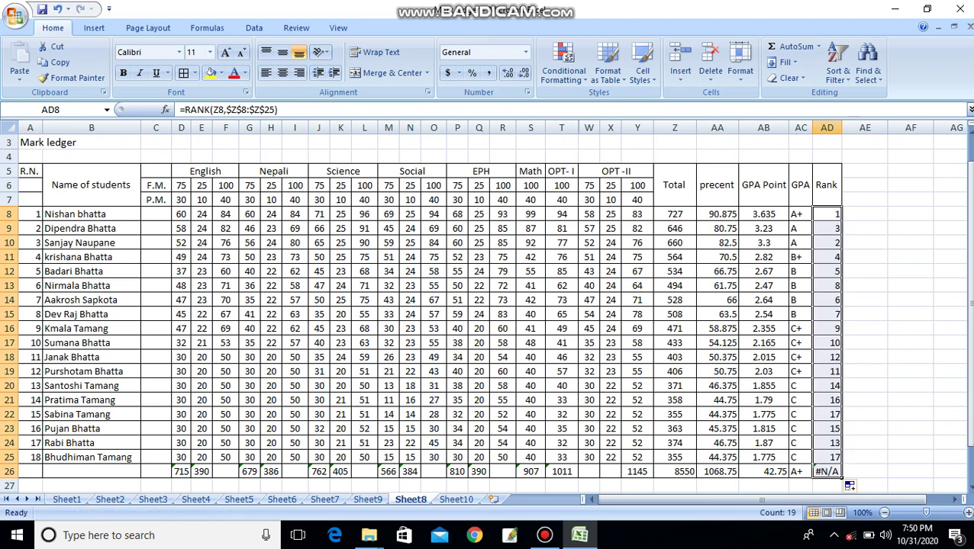
left_click(835, 473)
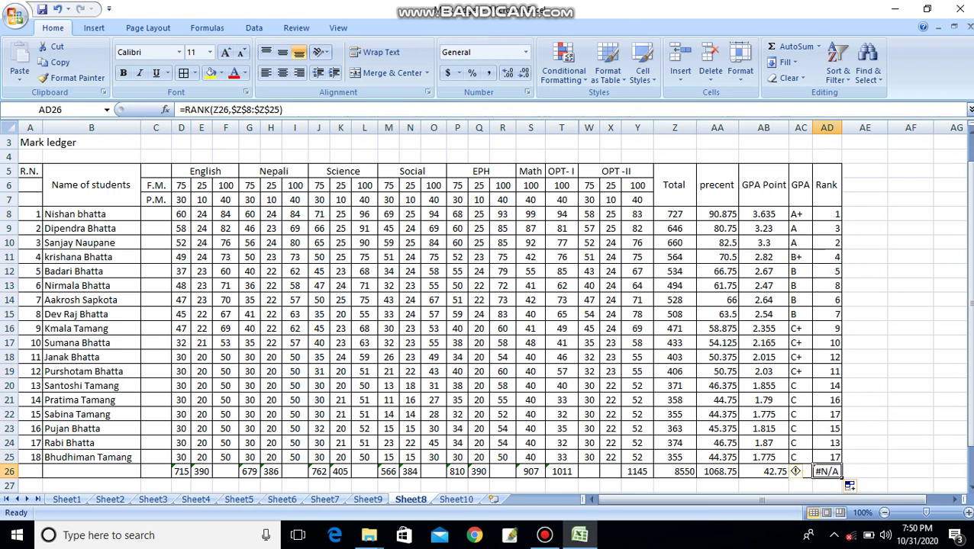
key("Delete")
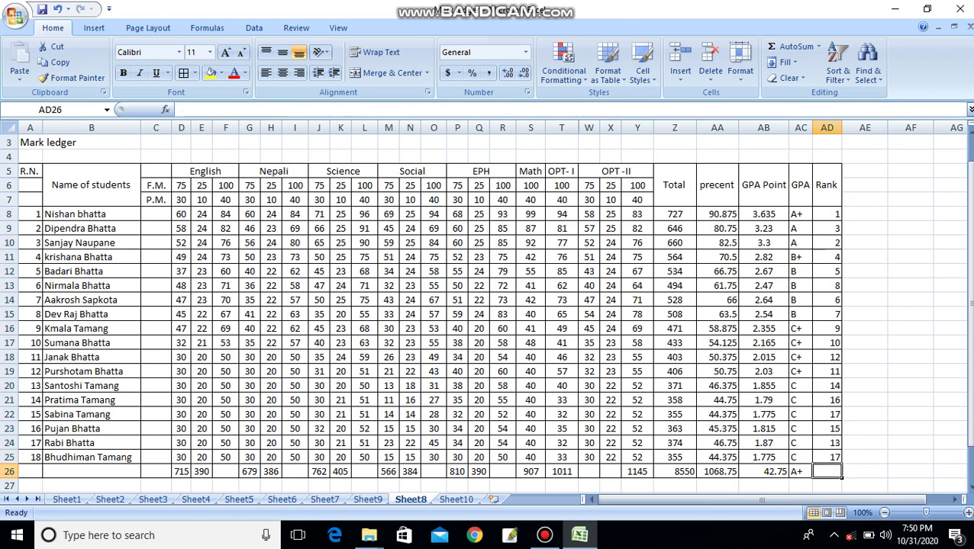
left_click(909, 400)
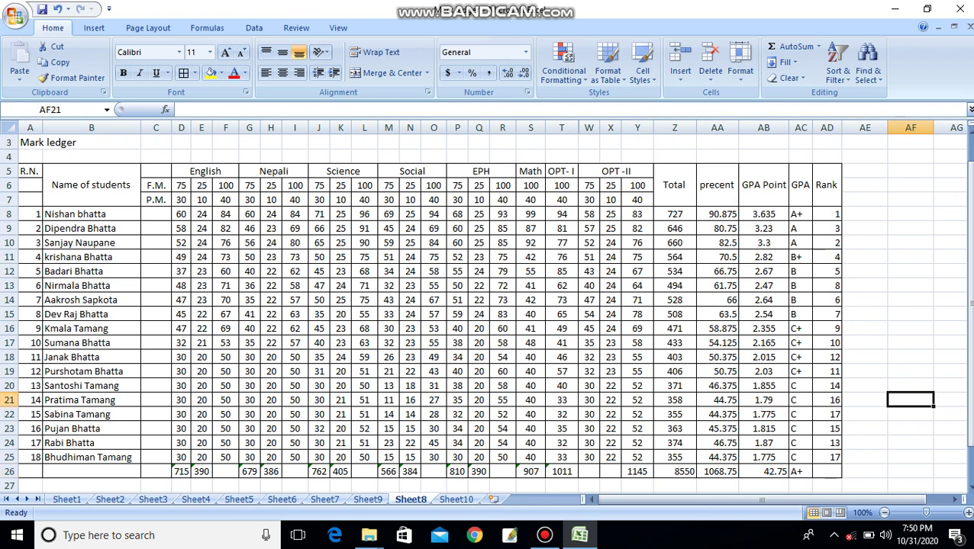
left_click(810, 472)
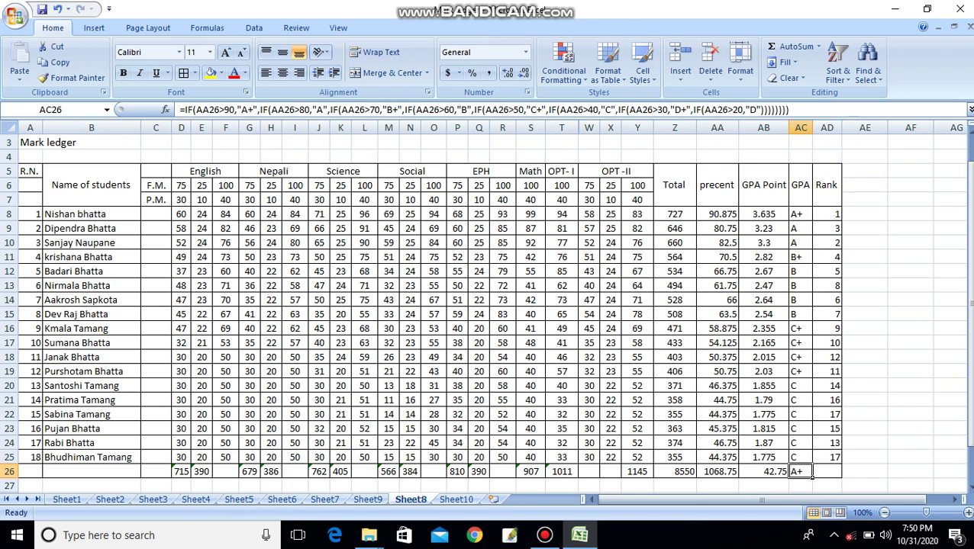
key("Delete")
left_click(910, 385)
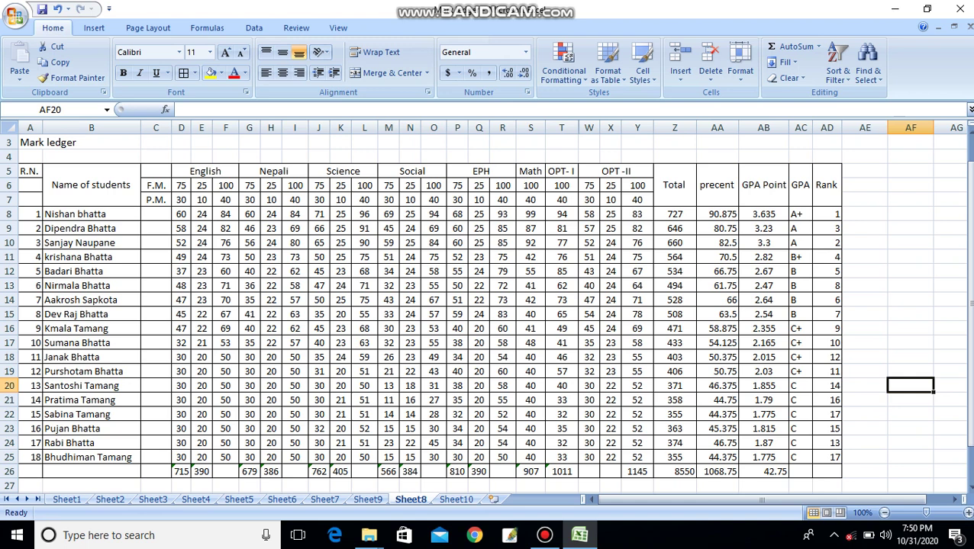
left_click_drag(181, 471, 790, 415)
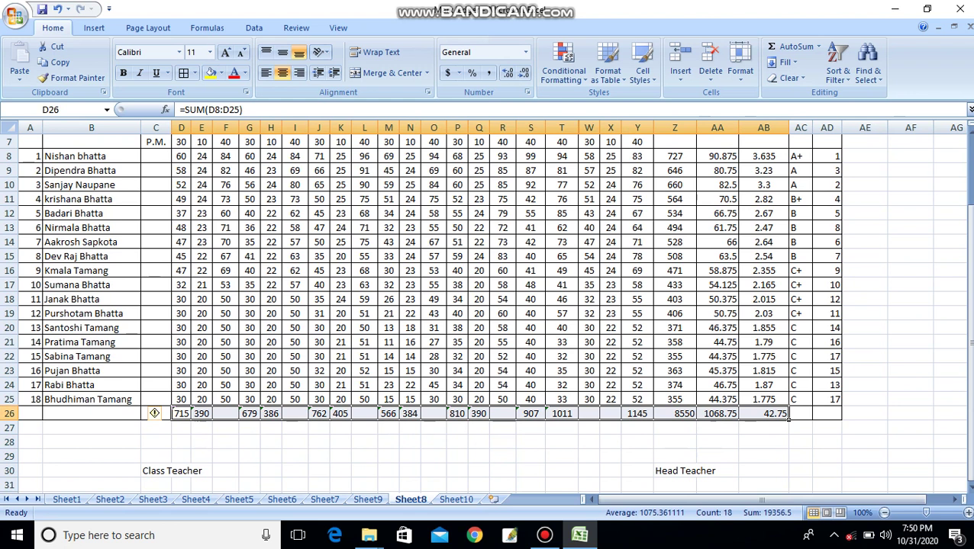
- Clear row 26 and AutoSum D8:AB26 so it totals every mark column (715, 390 … 8550)
key("Delete")
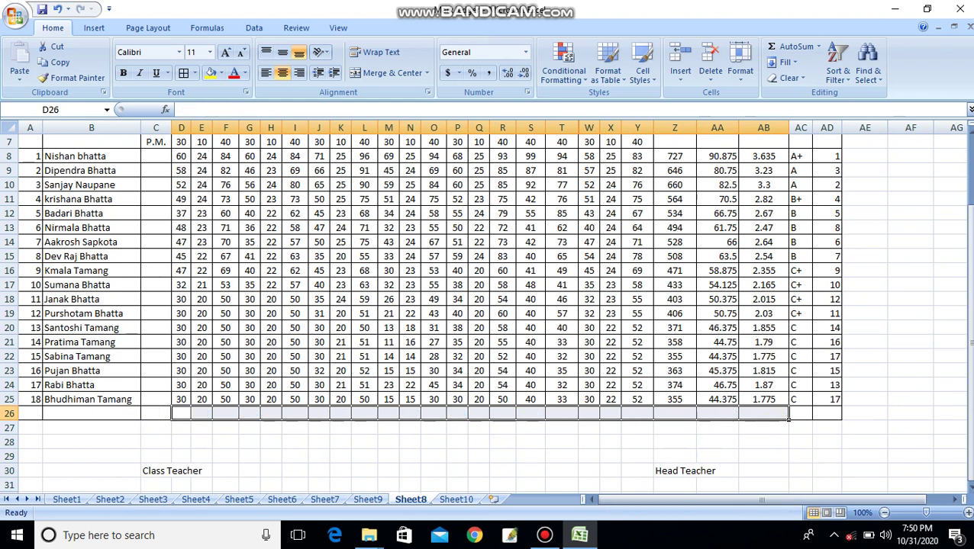
left_click(865, 428)
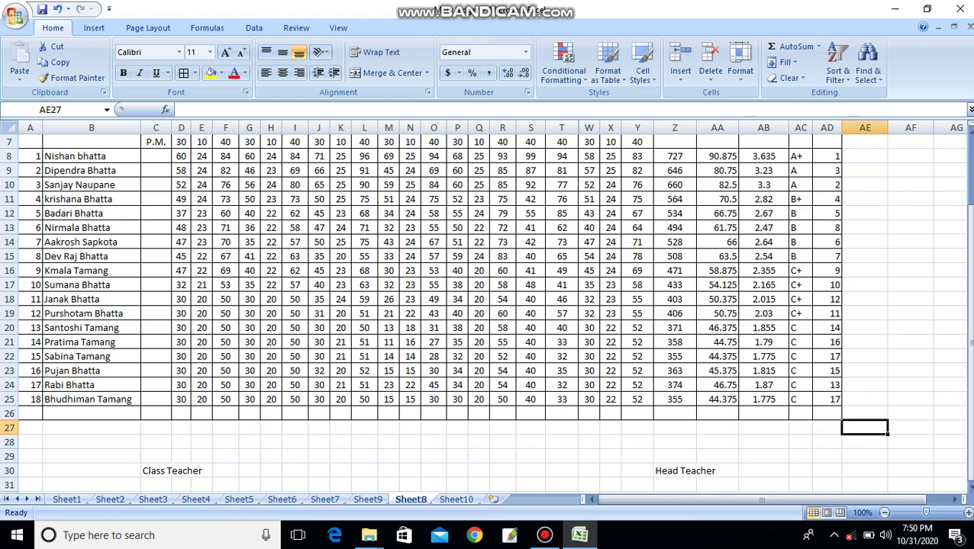
left_click_drag(181, 156, 789, 419)
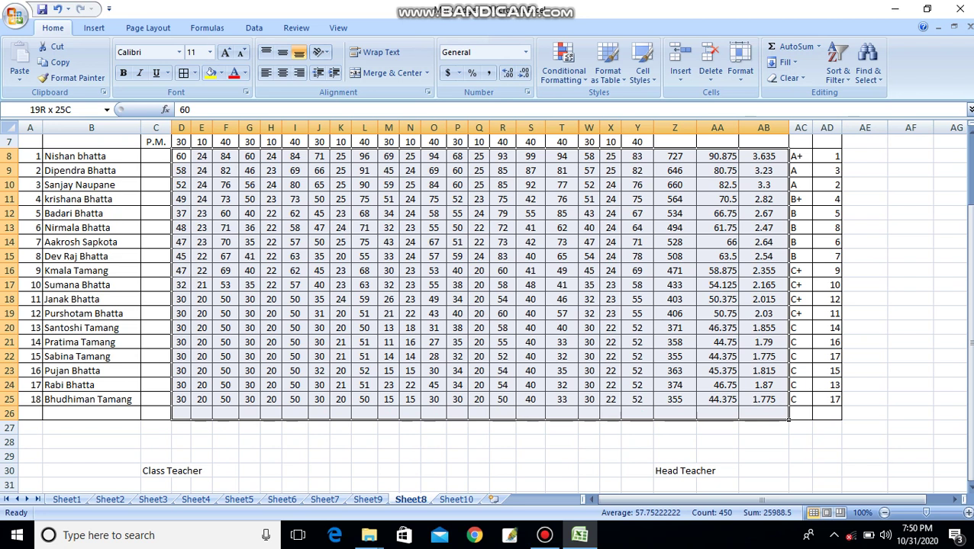
left_click_drag(789, 419, 789, 419)
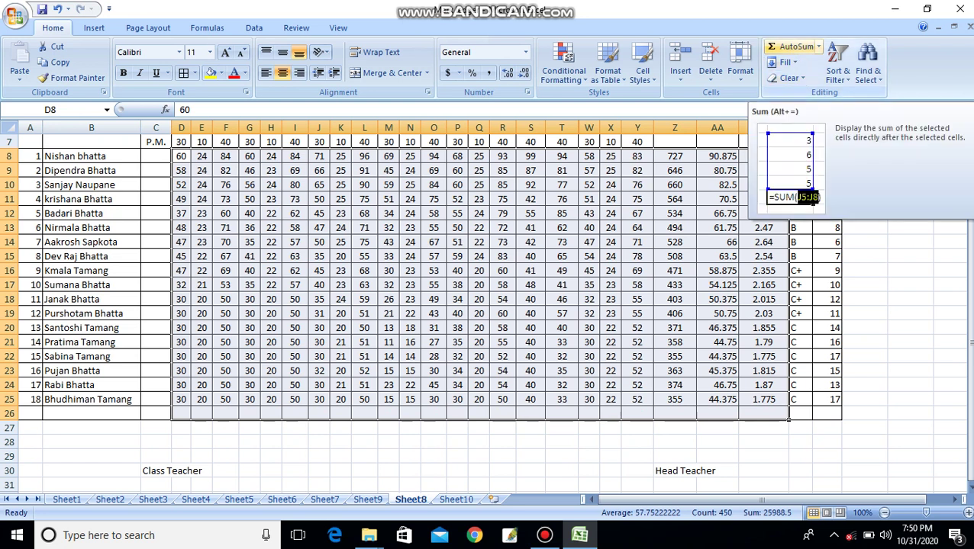
left_click(794, 46)
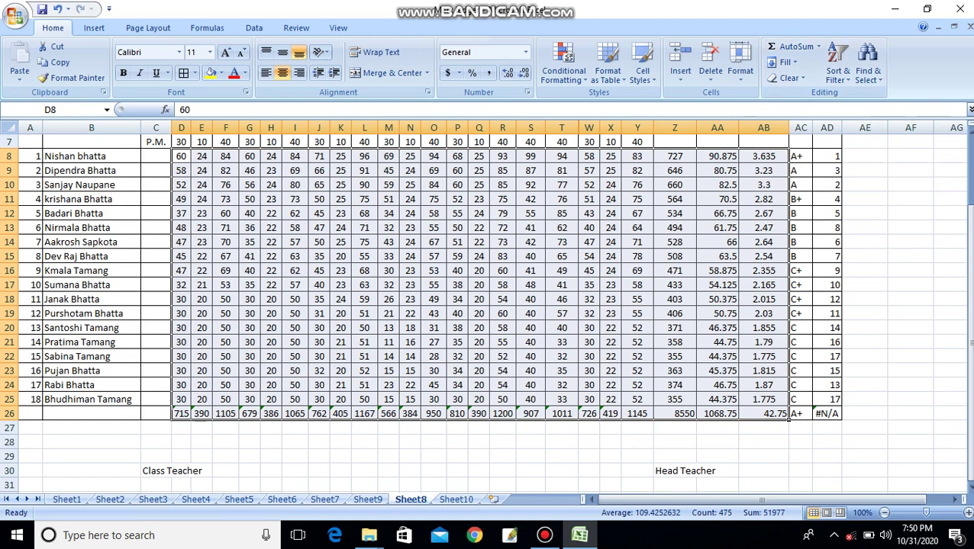
left_click(864, 399)
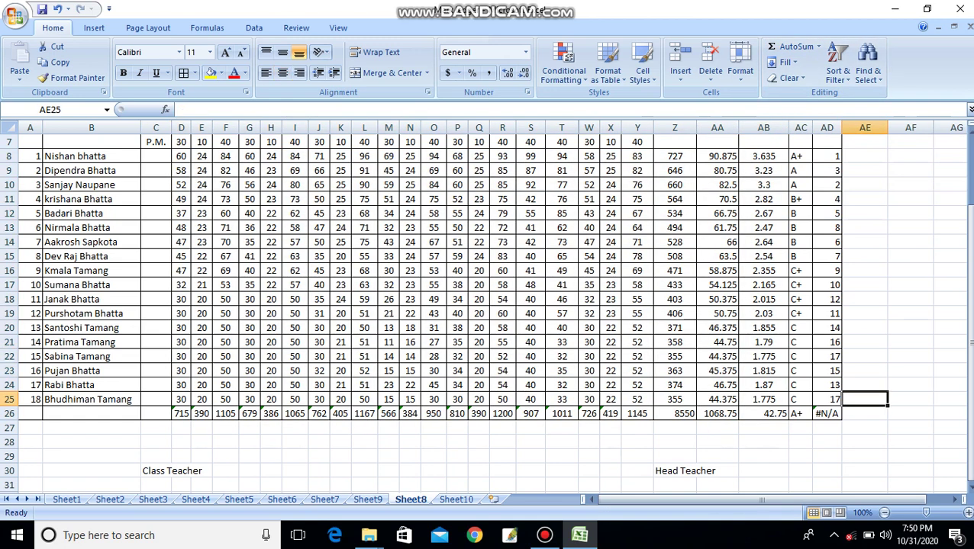
- Clear the #N/A rank in AD26, A+ grade in AC26 and 42.75 GPA point total in AB26
left_click(827, 414)
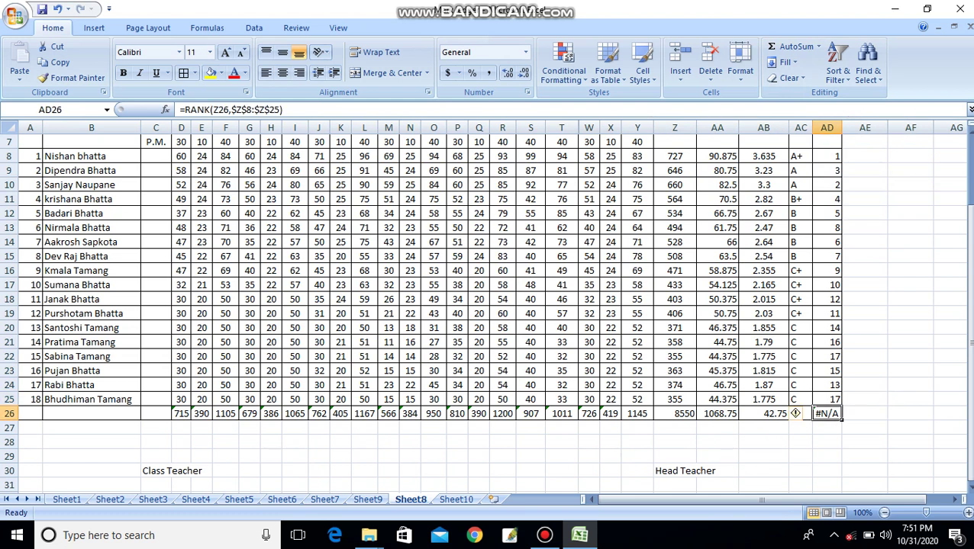
key("Delete")
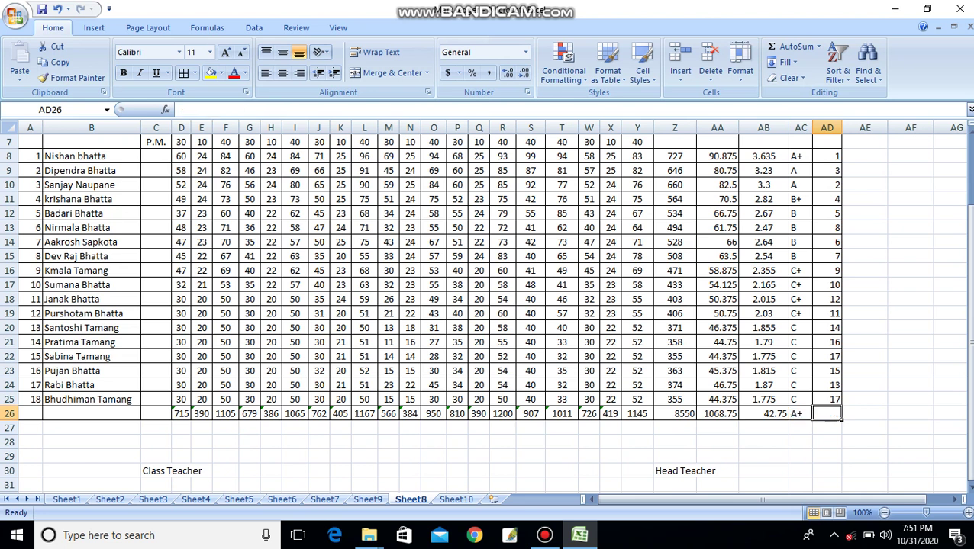
left_click(811, 415)
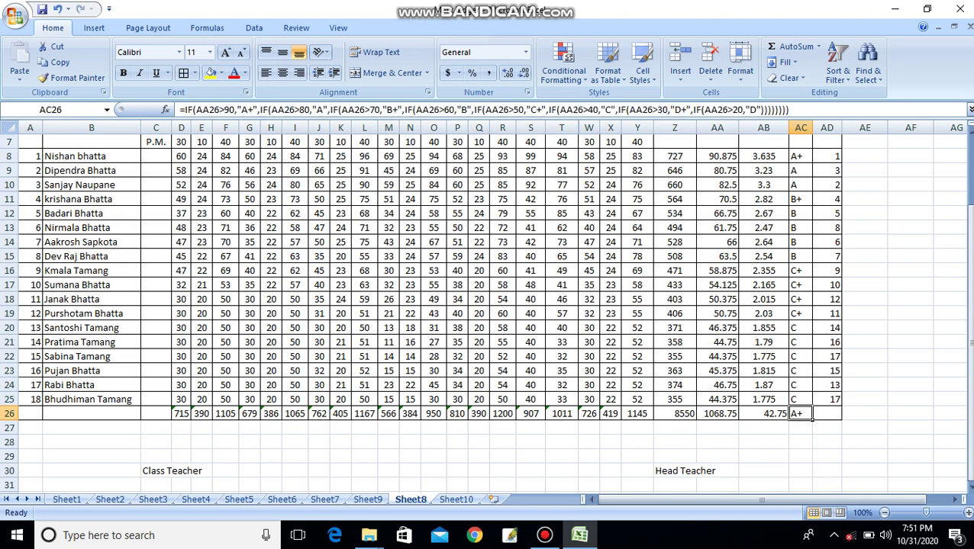
key("Delete")
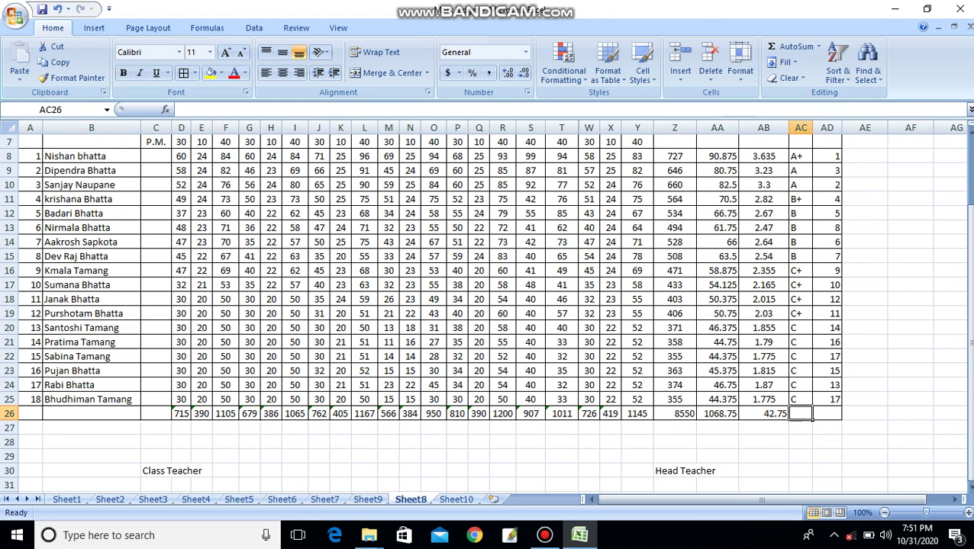
key("Left")
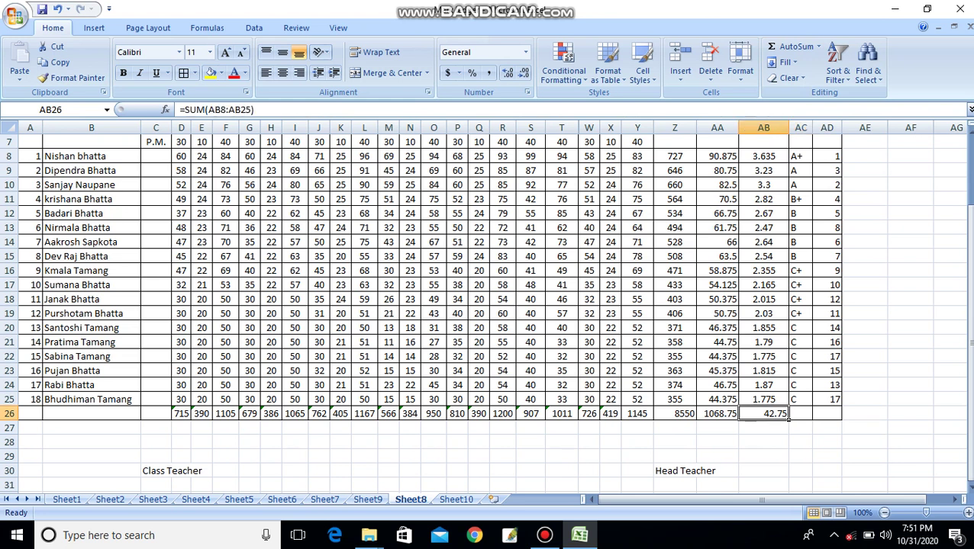
key("Delete")
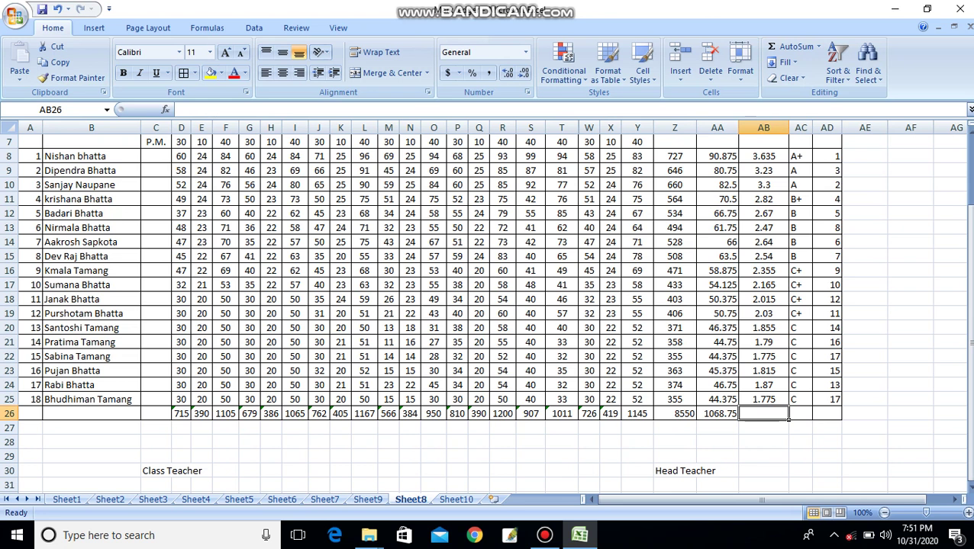
left_click(950, 427)
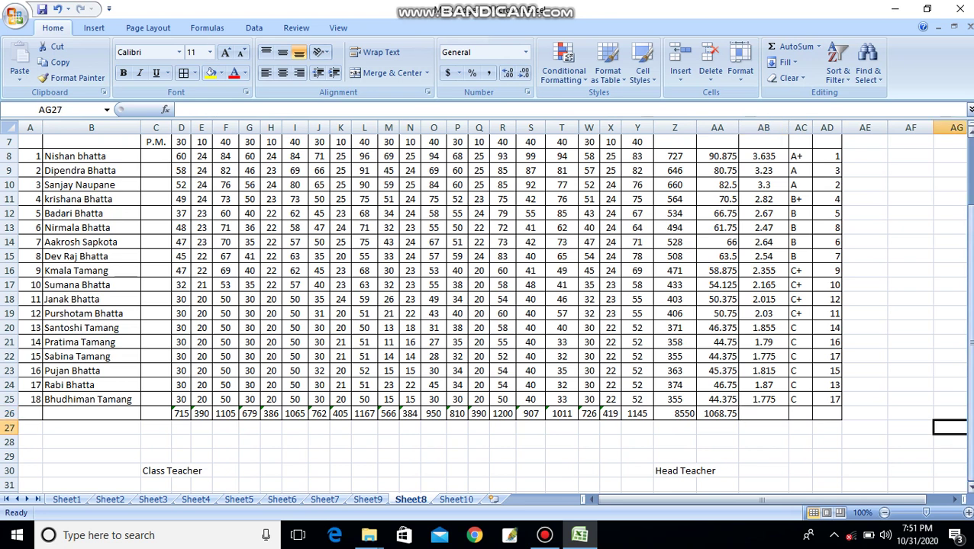
left_click_drag(968, 346, 967, 278)
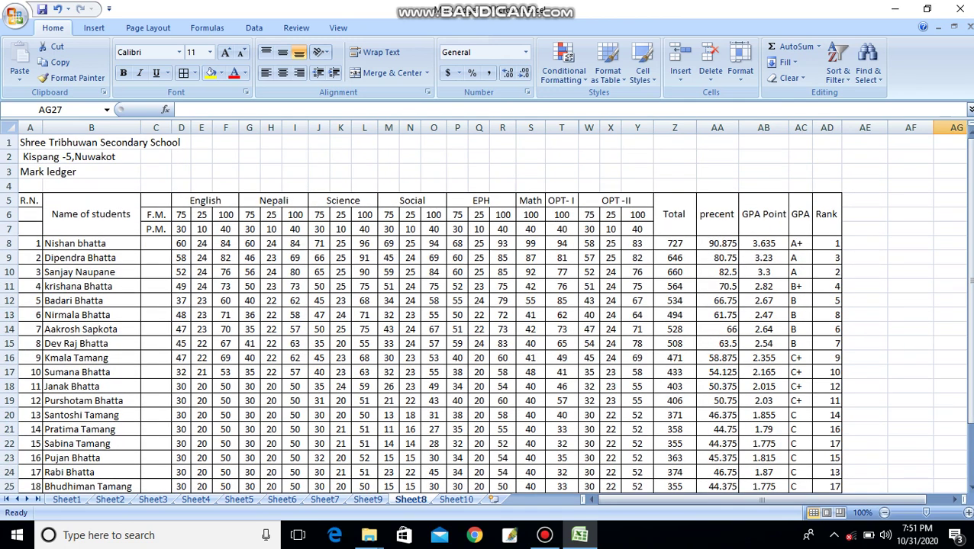
- Merge and centre 'Shree Tribhuwan Secondary School' across the table, enlarge it to 22 and bold it
left_click_drag(31, 143, 828, 142)
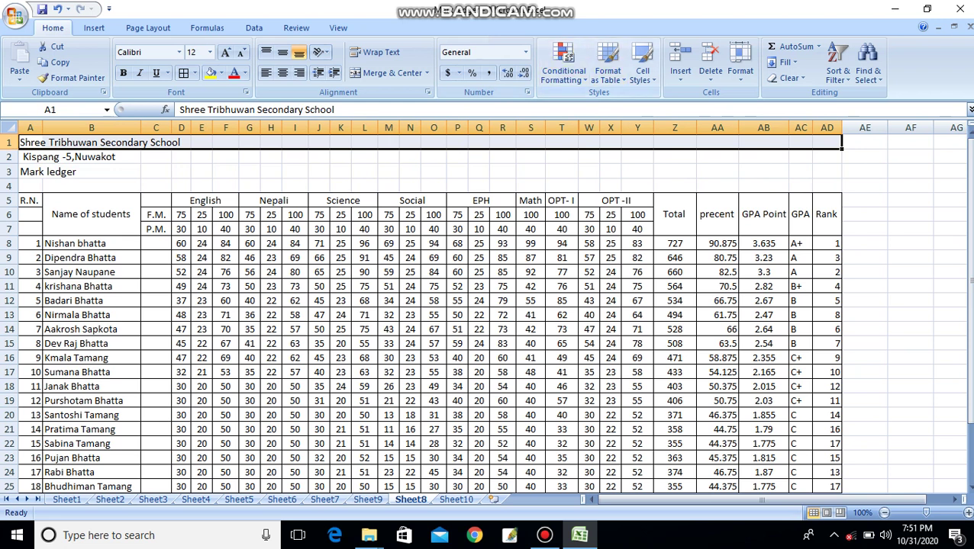
left_click(391, 73)
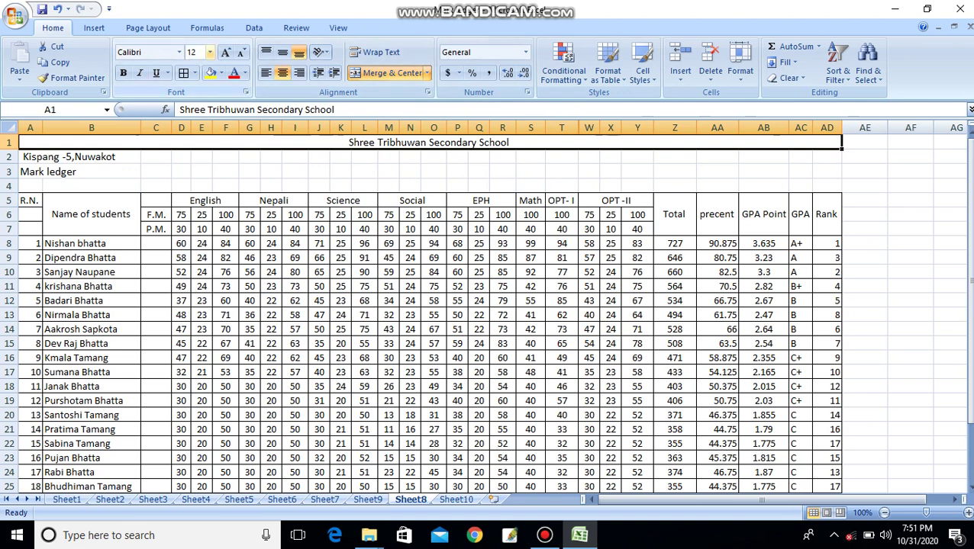
left_click(225, 52)
left_click(225, 52)
left_click(225, 52)
left_click(225, 52)
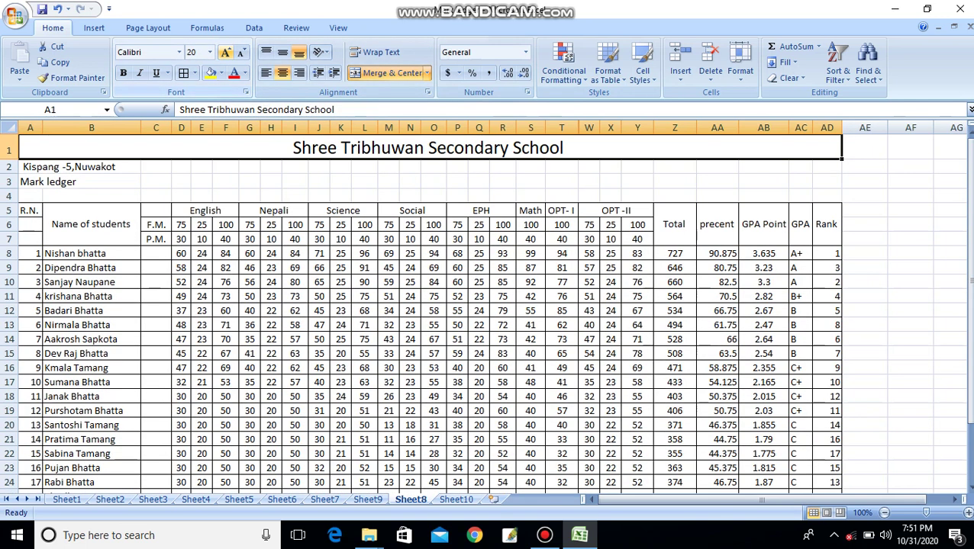
left_click(226, 52)
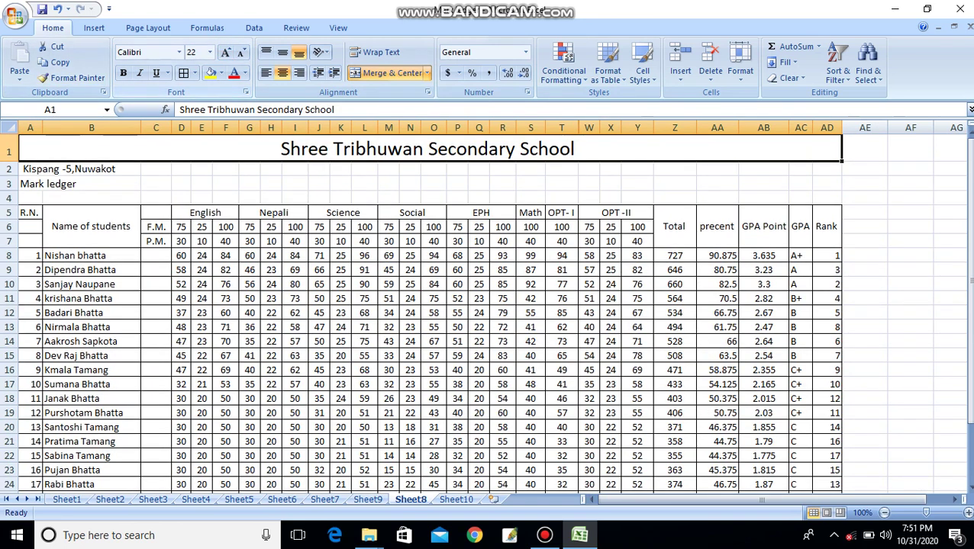
left_click(123, 73)
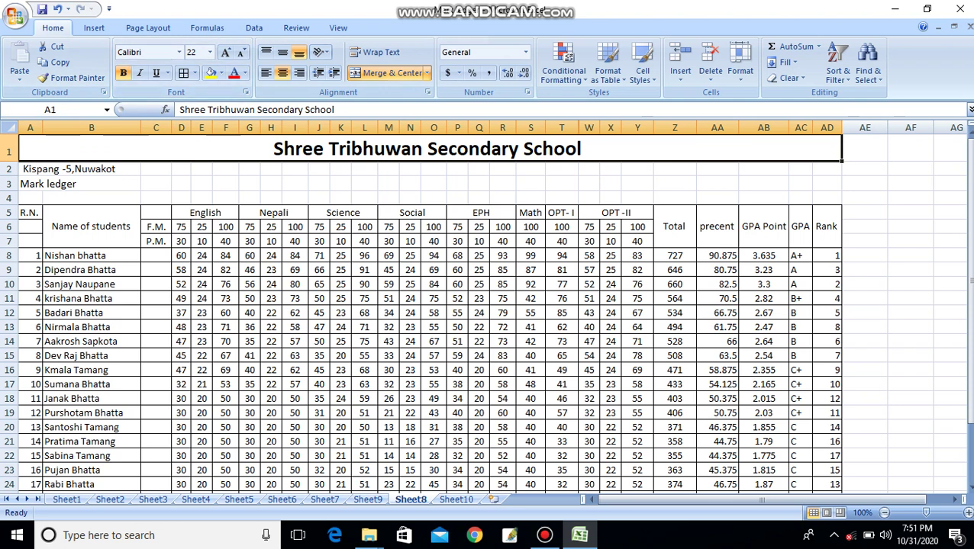
left_click_drag(30, 169, 826, 169)
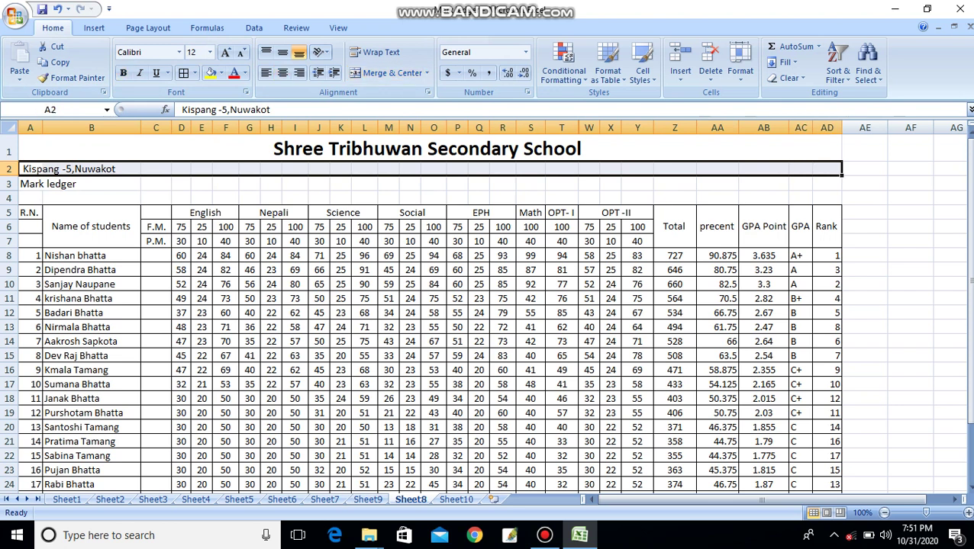
left_click(911, 226)
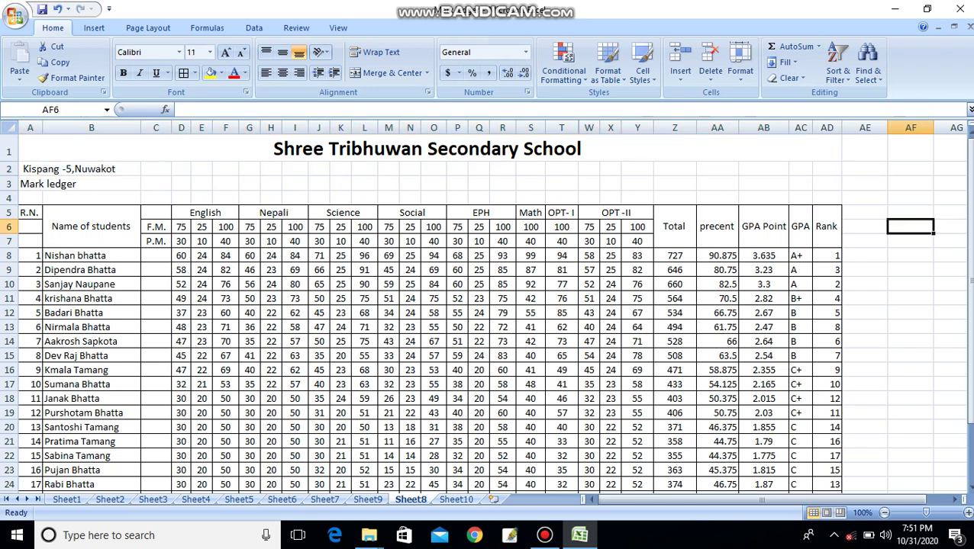
- Merge and centre the row 2 address across A2:AD2 and enlarge its font
left_click_drag(30, 169, 828, 168)
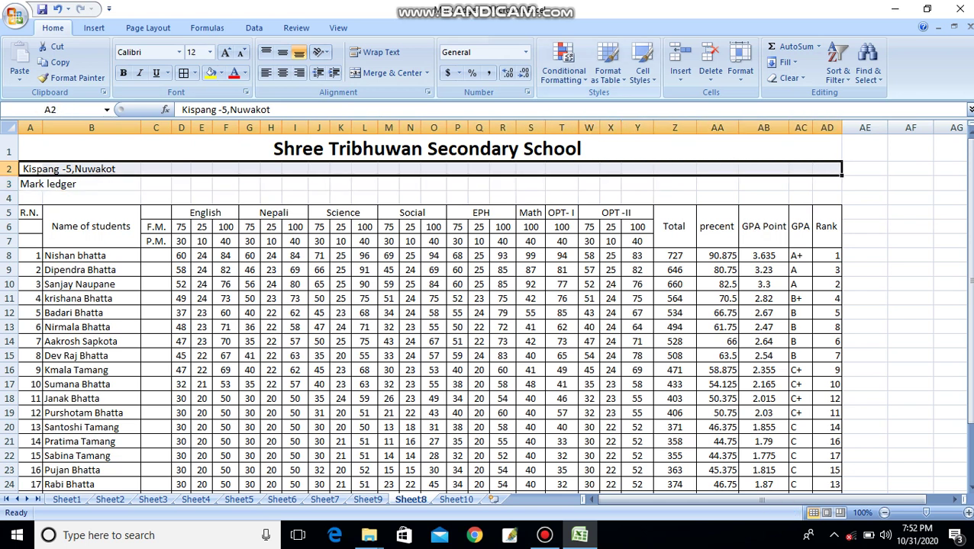
left_click(391, 73)
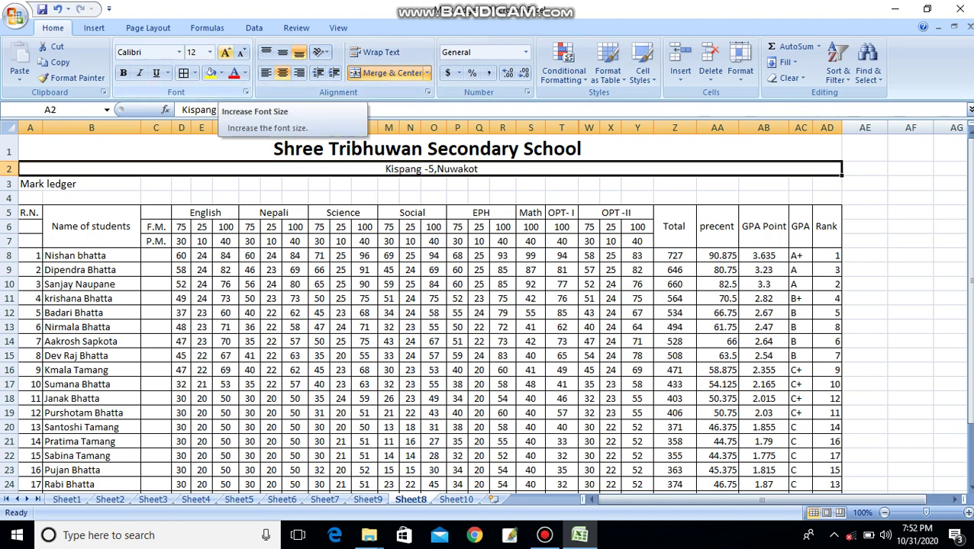
left_click(225, 52)
left_click(226, 51)
left_click(225, 52)
left_click(225, 52)
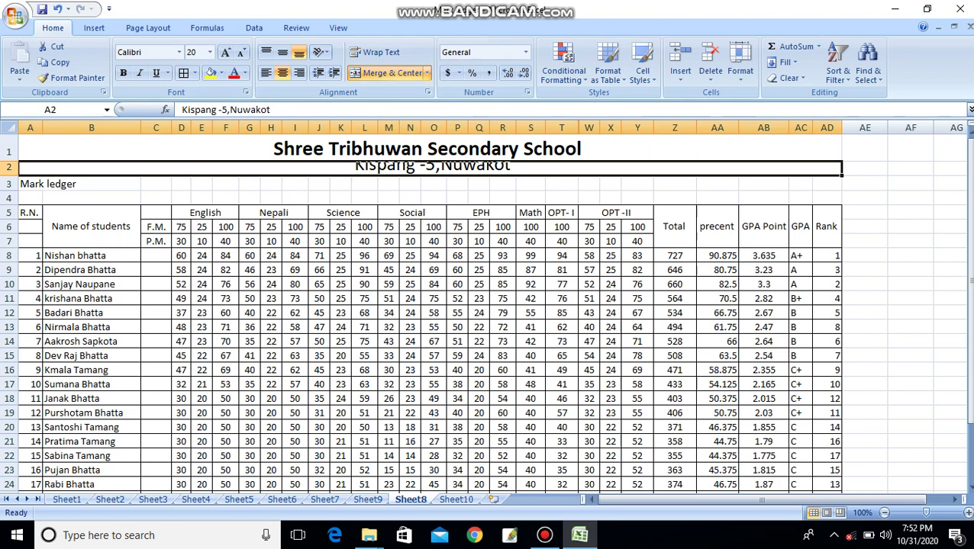
- Merge and centre the 'Mark ledger' heading across row 3 and enlarge it to 16
left_click(43, 184)
left_click_drag(42, 184, 839, 188)
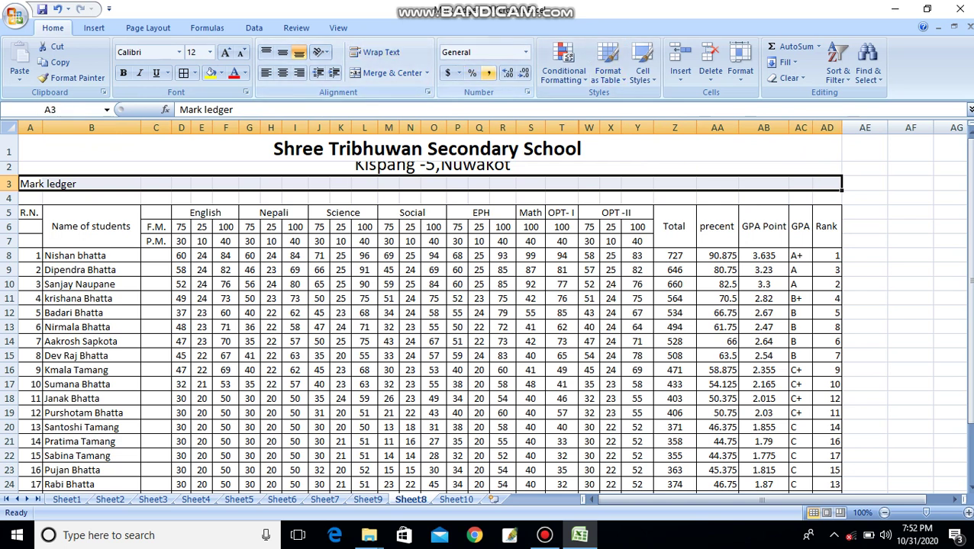
left_click(390, 73)
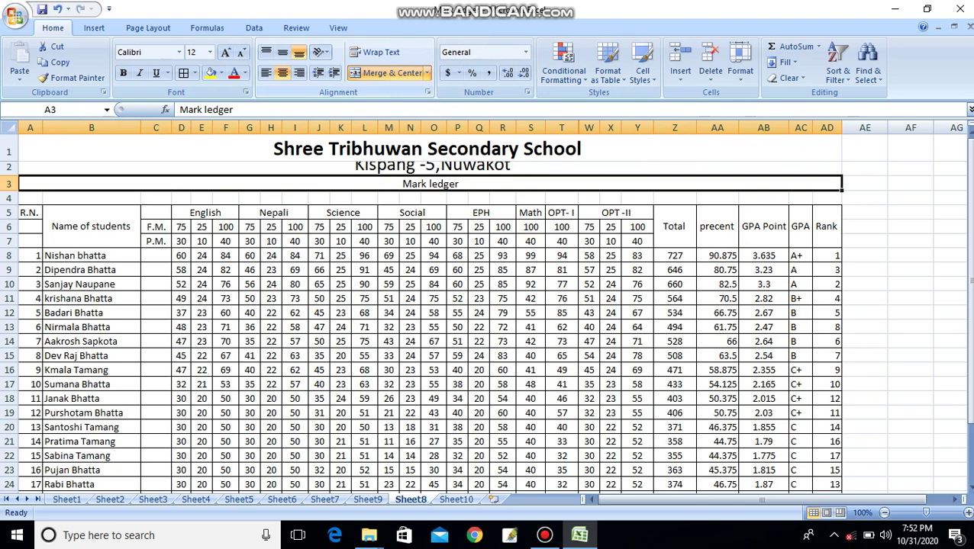
left_click(225, 52)
left_click(225, 52)
left_click(226, 52)
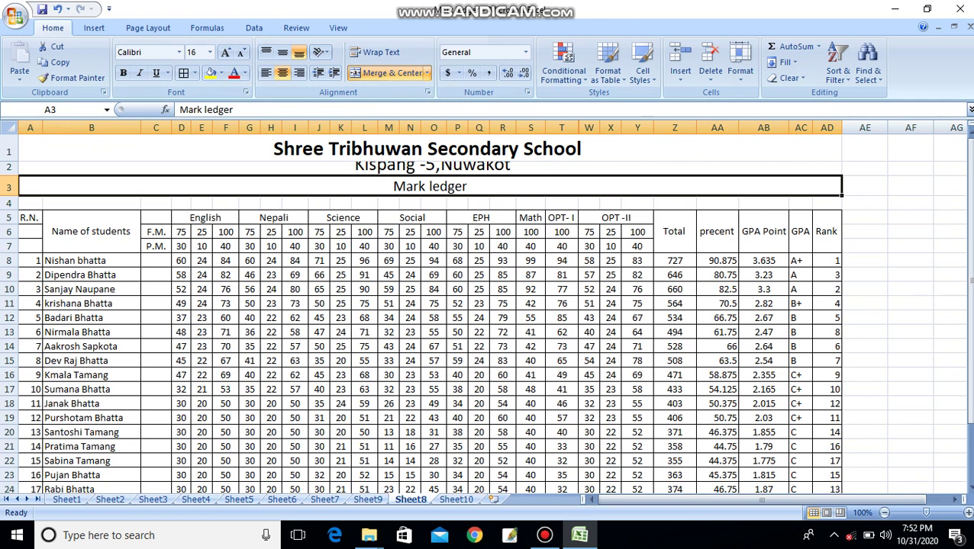
- Make row 2 taller so the enlarged address fits
left_click_drag(9, 175, 9, 184)
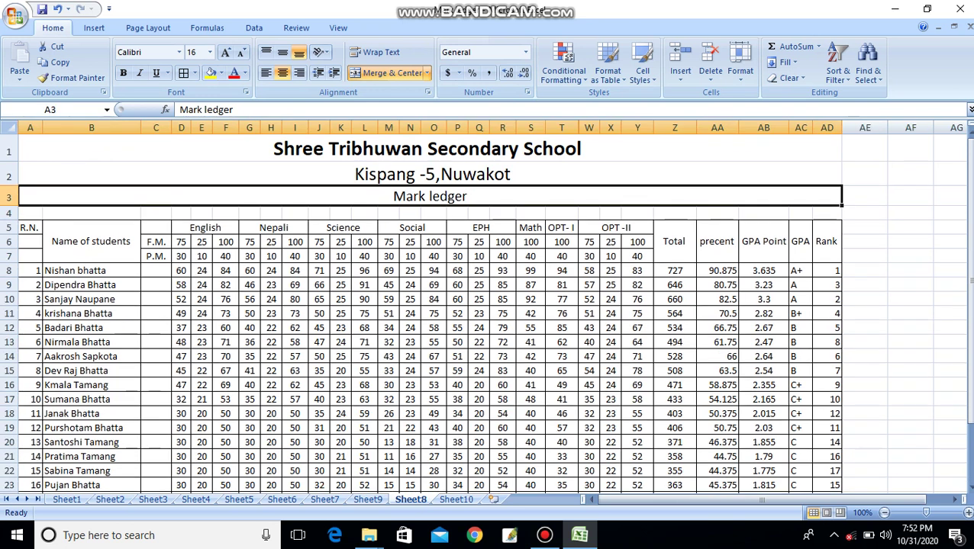
left_click(910, 213)
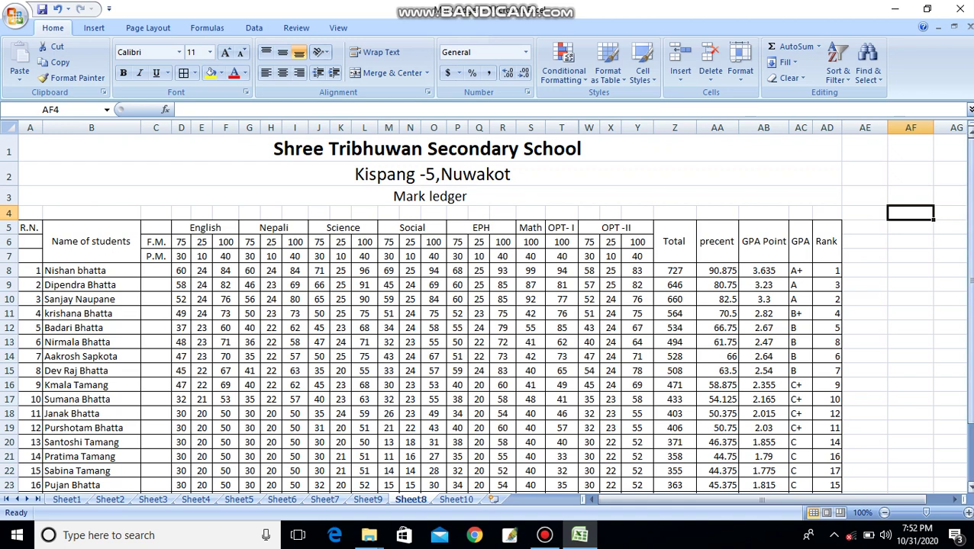
left_click_drag(968, 206, 968, 211)
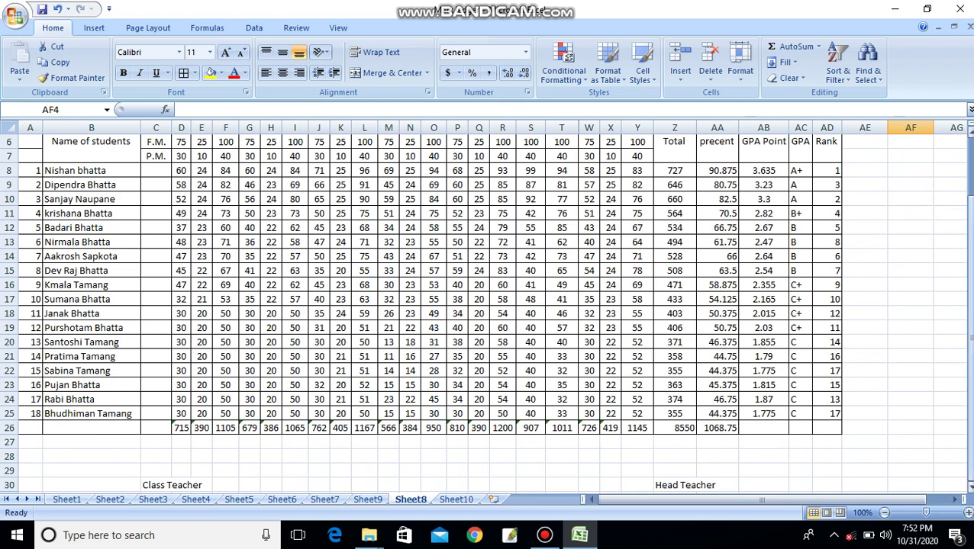
left_click_drag(968, 335, 967, 282)
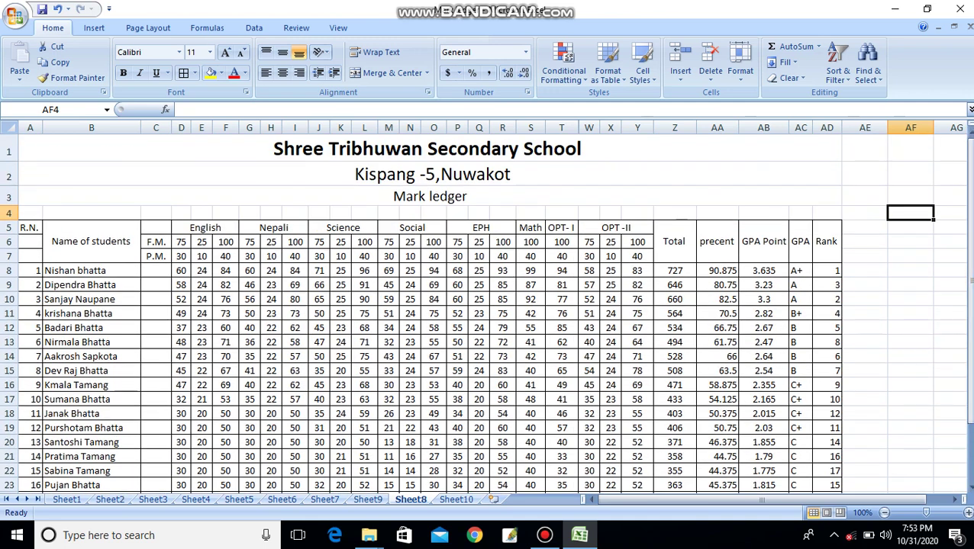
left_click(15, 17)
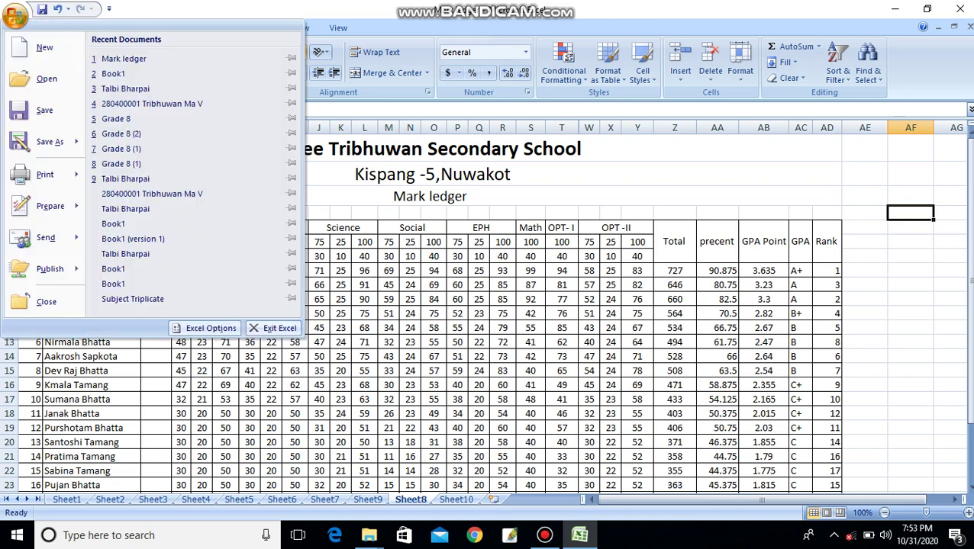
mouse_move(45, 174)
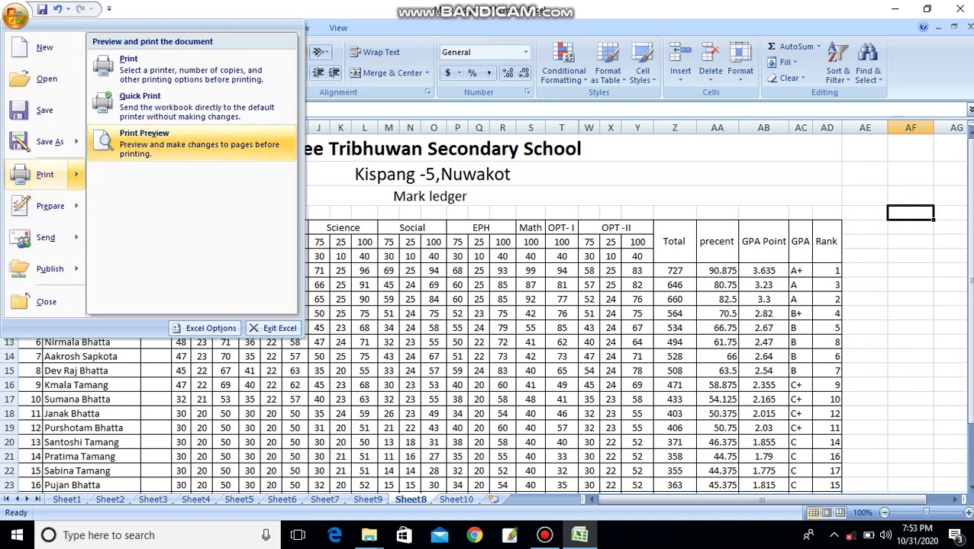
left_click(145, 139)
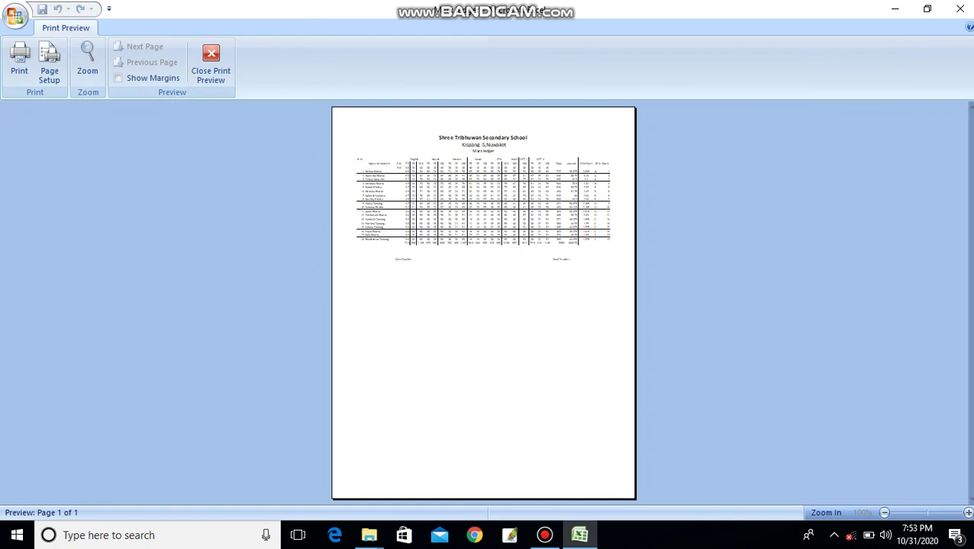
left_click(87, 61)
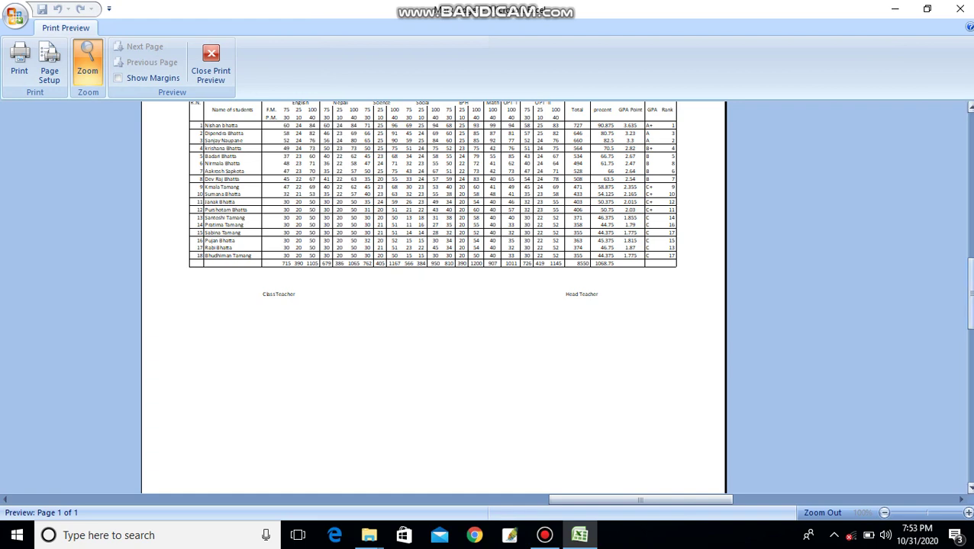
scroll(970, 252, "up", 2)
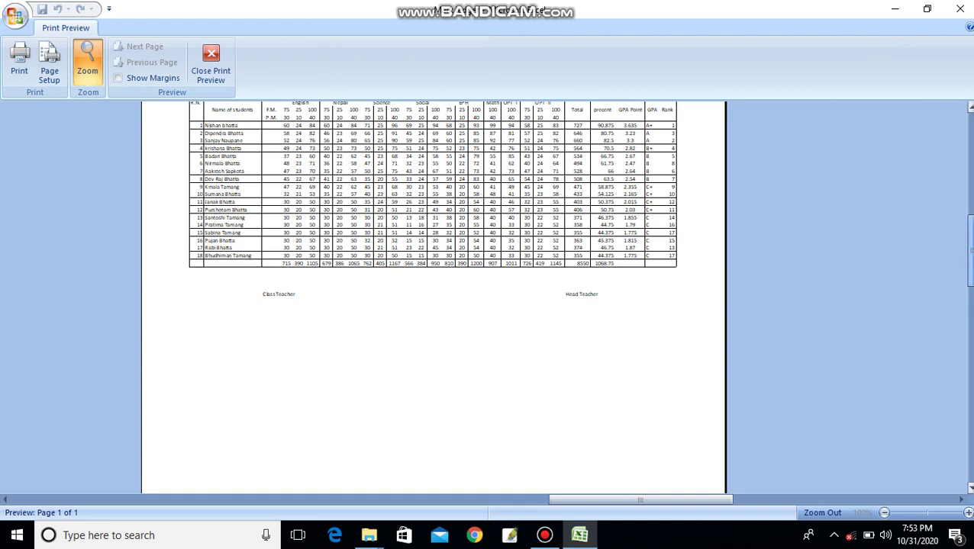
scroll(968, 229, "up", 3)
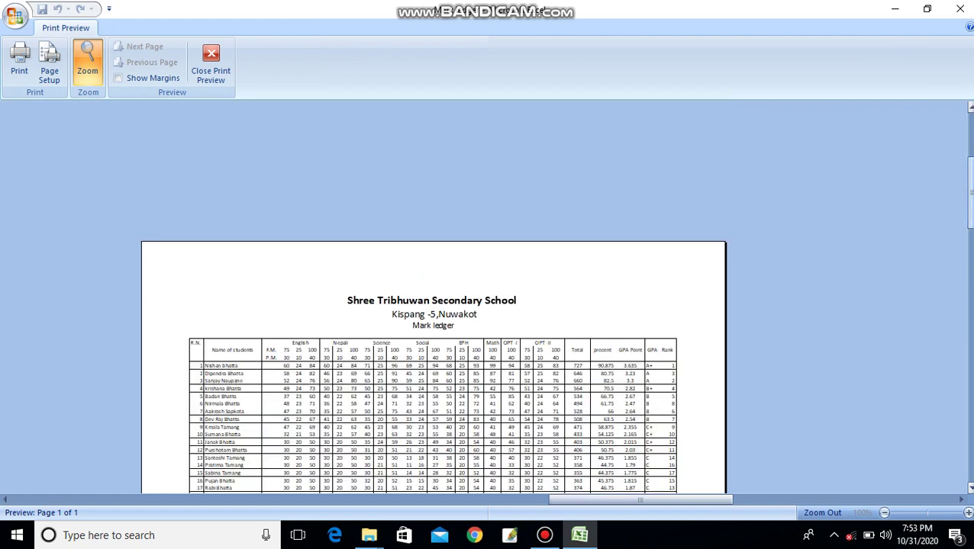
left_click_drag(969, 193, 970, 265)
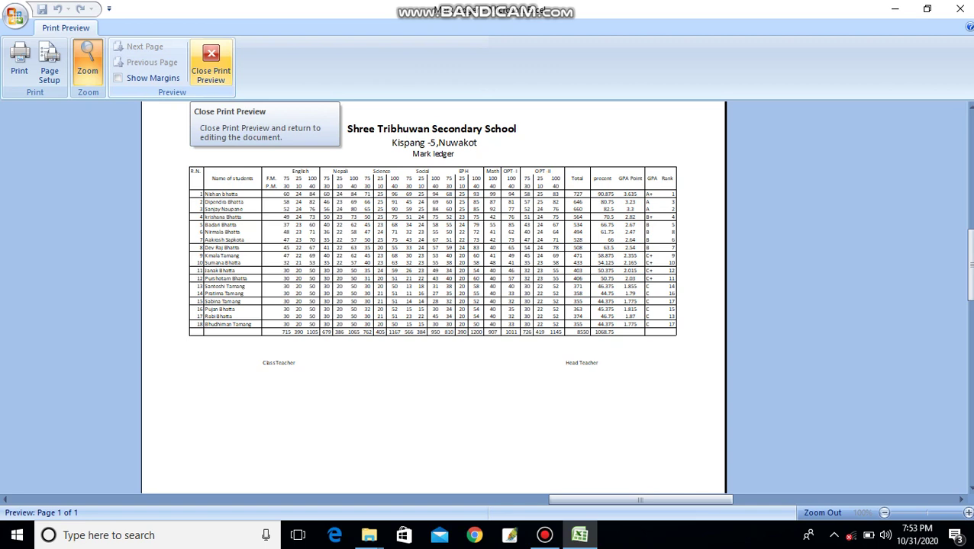
left_click(211, 64)
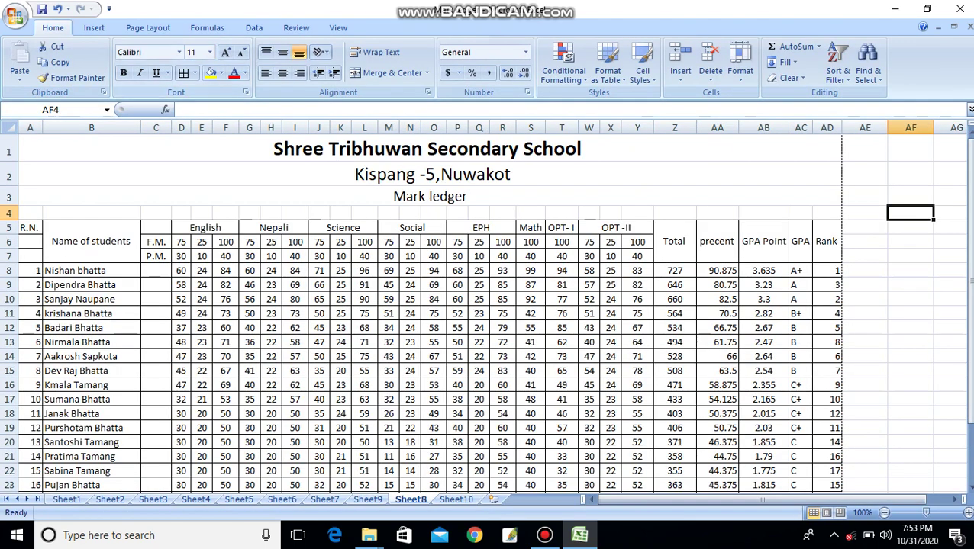
left_click(561, 327)
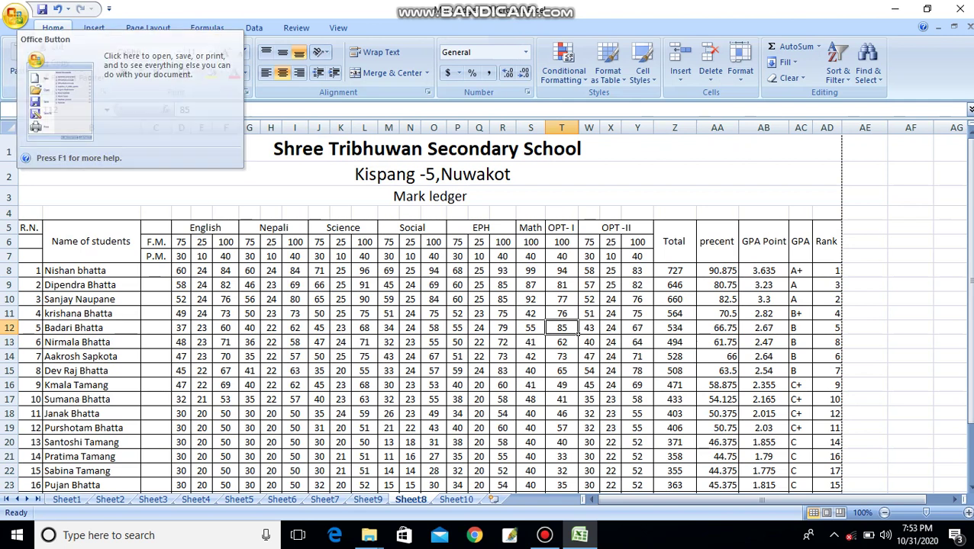
left_click(339, 27)
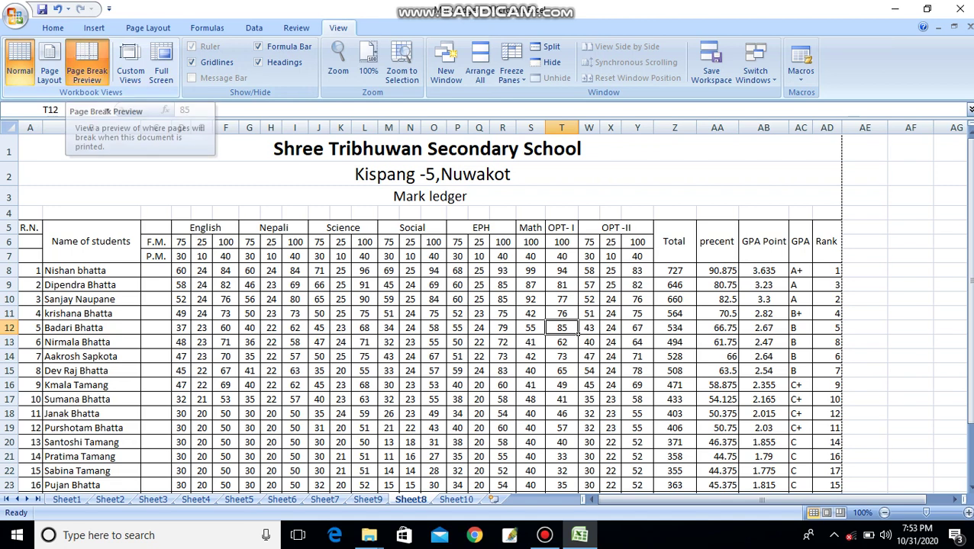
left_click(86, 68)
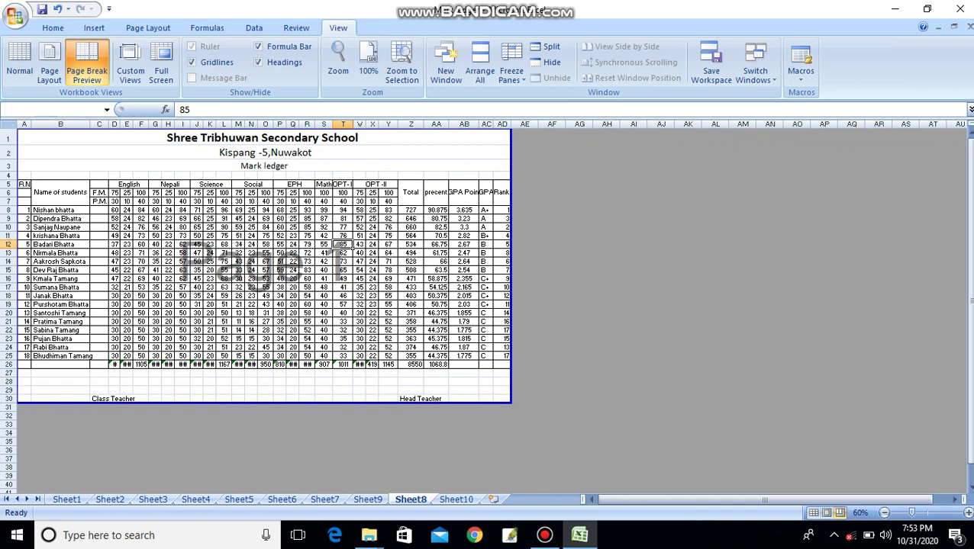
left_click_drag(511, 268, 299, 267)
left_click(715, 270)
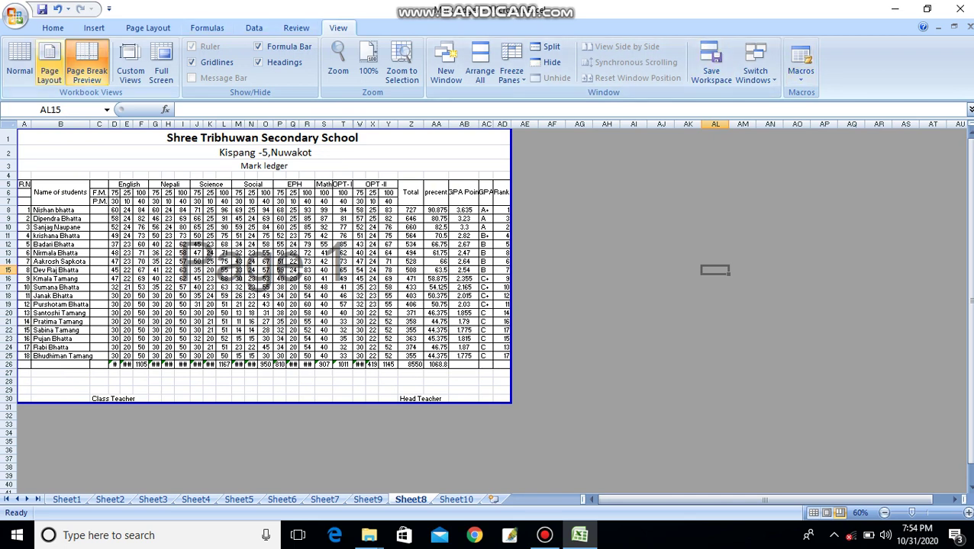
left_click(20, 68)
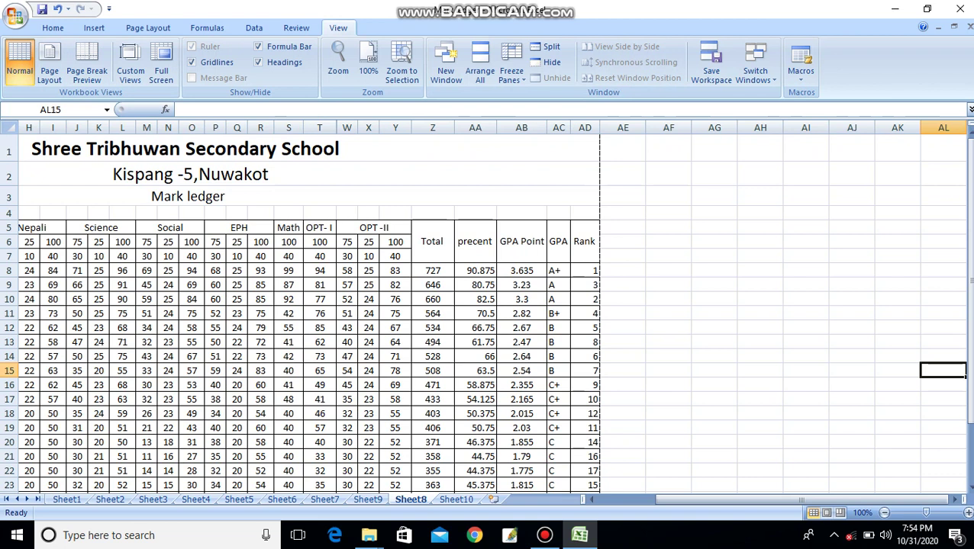
left_click_drag(968, 214, 968, 229)
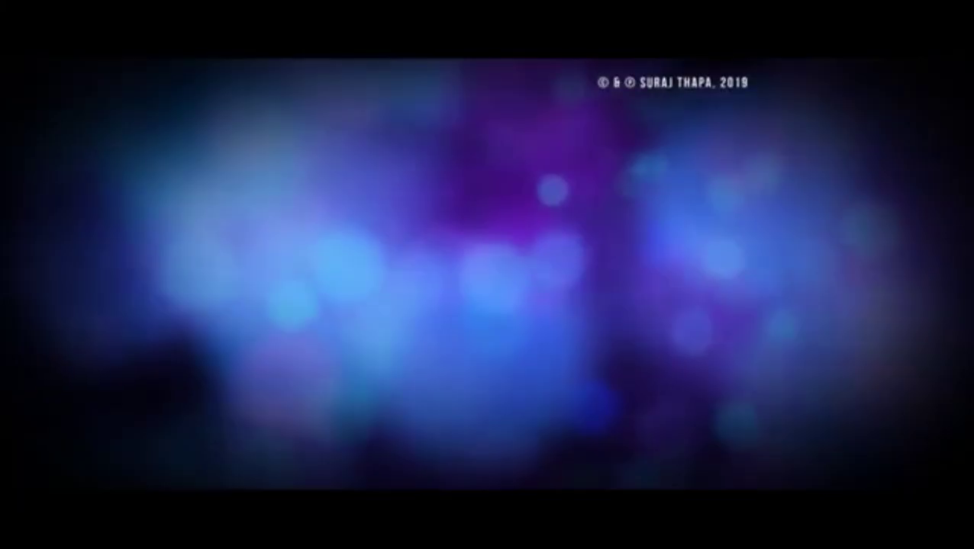